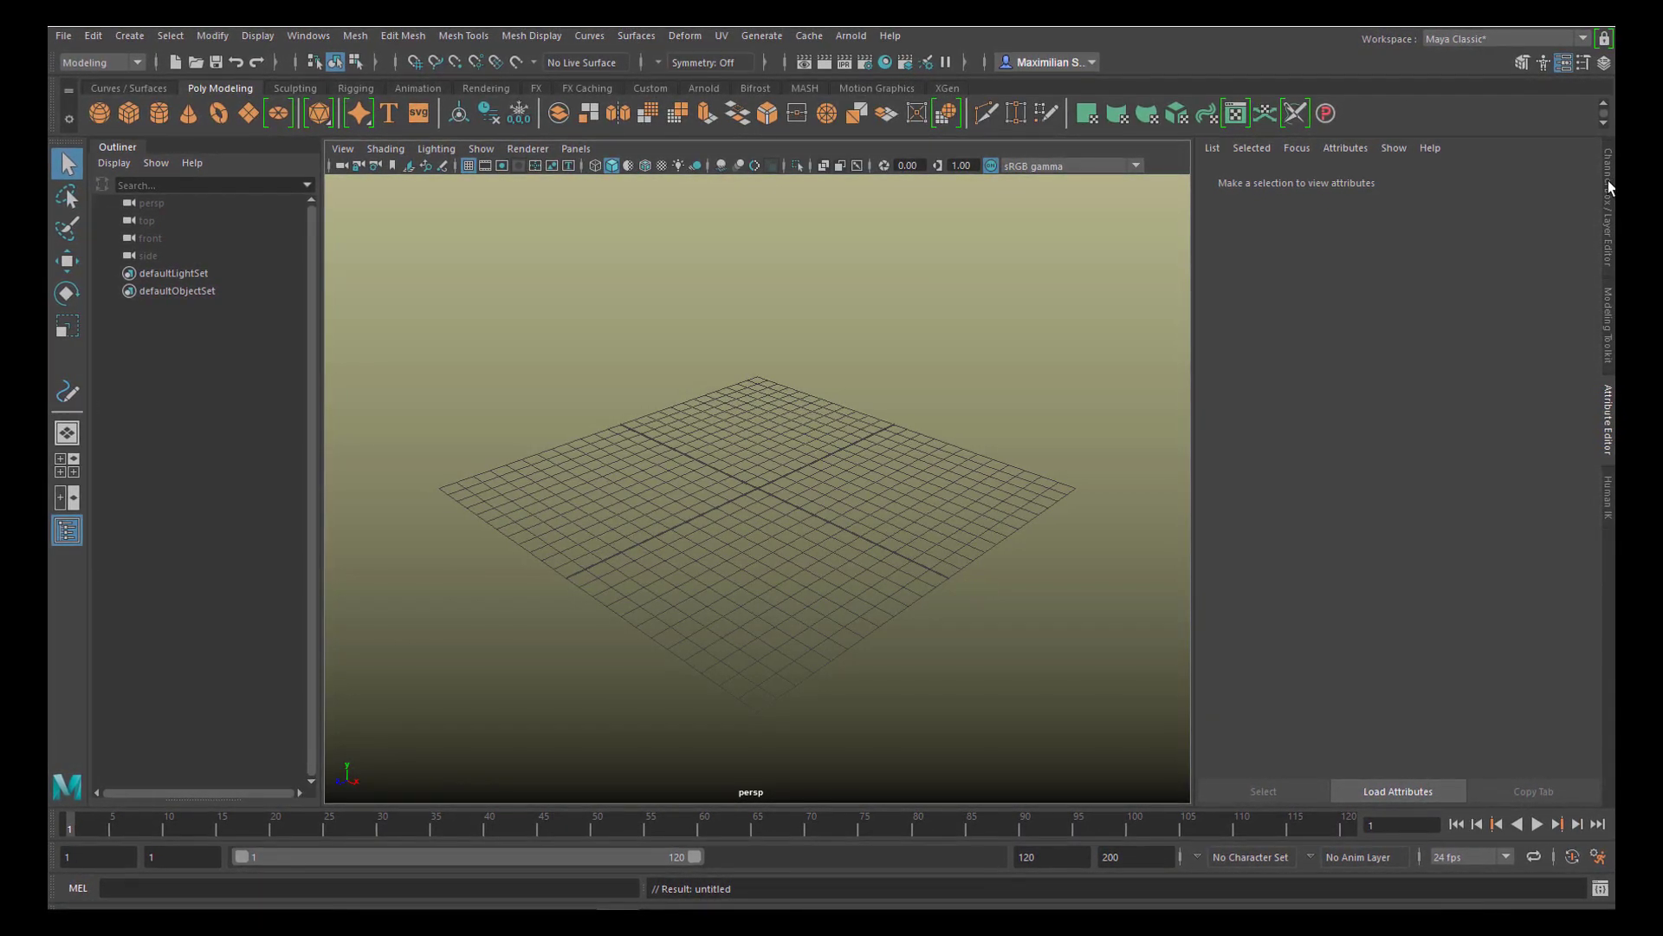
Create a polygon plane at the origin and scale it uniformly to about 64 as a ground surface.
left_click(1610, 186)
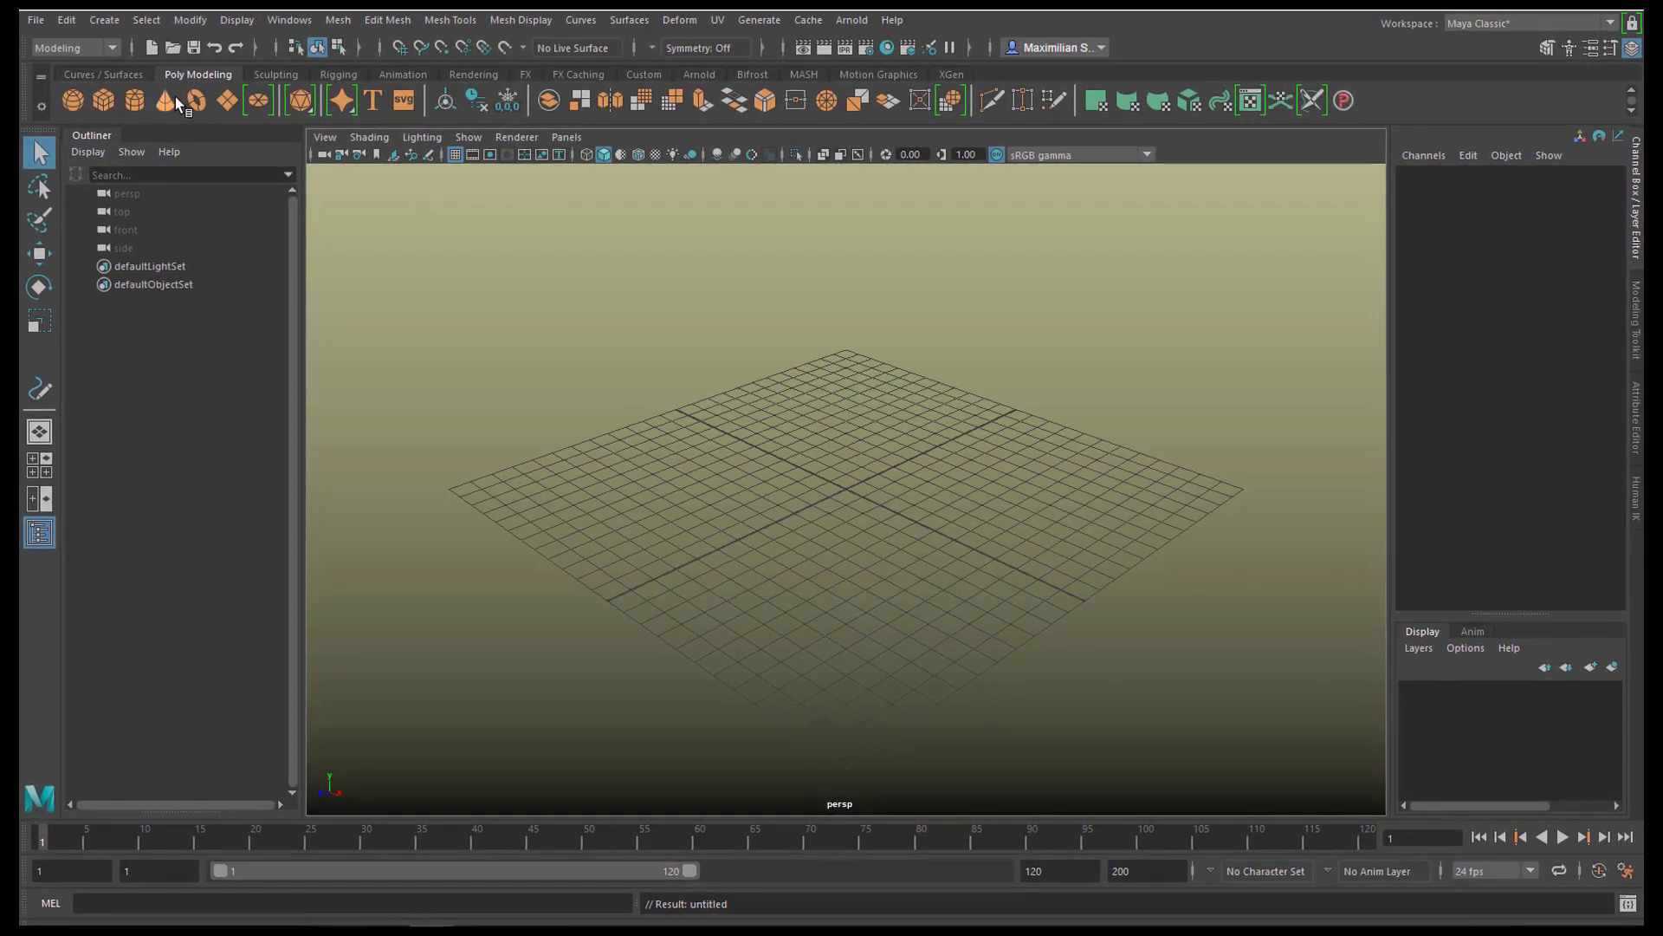
left_click(224, 100)
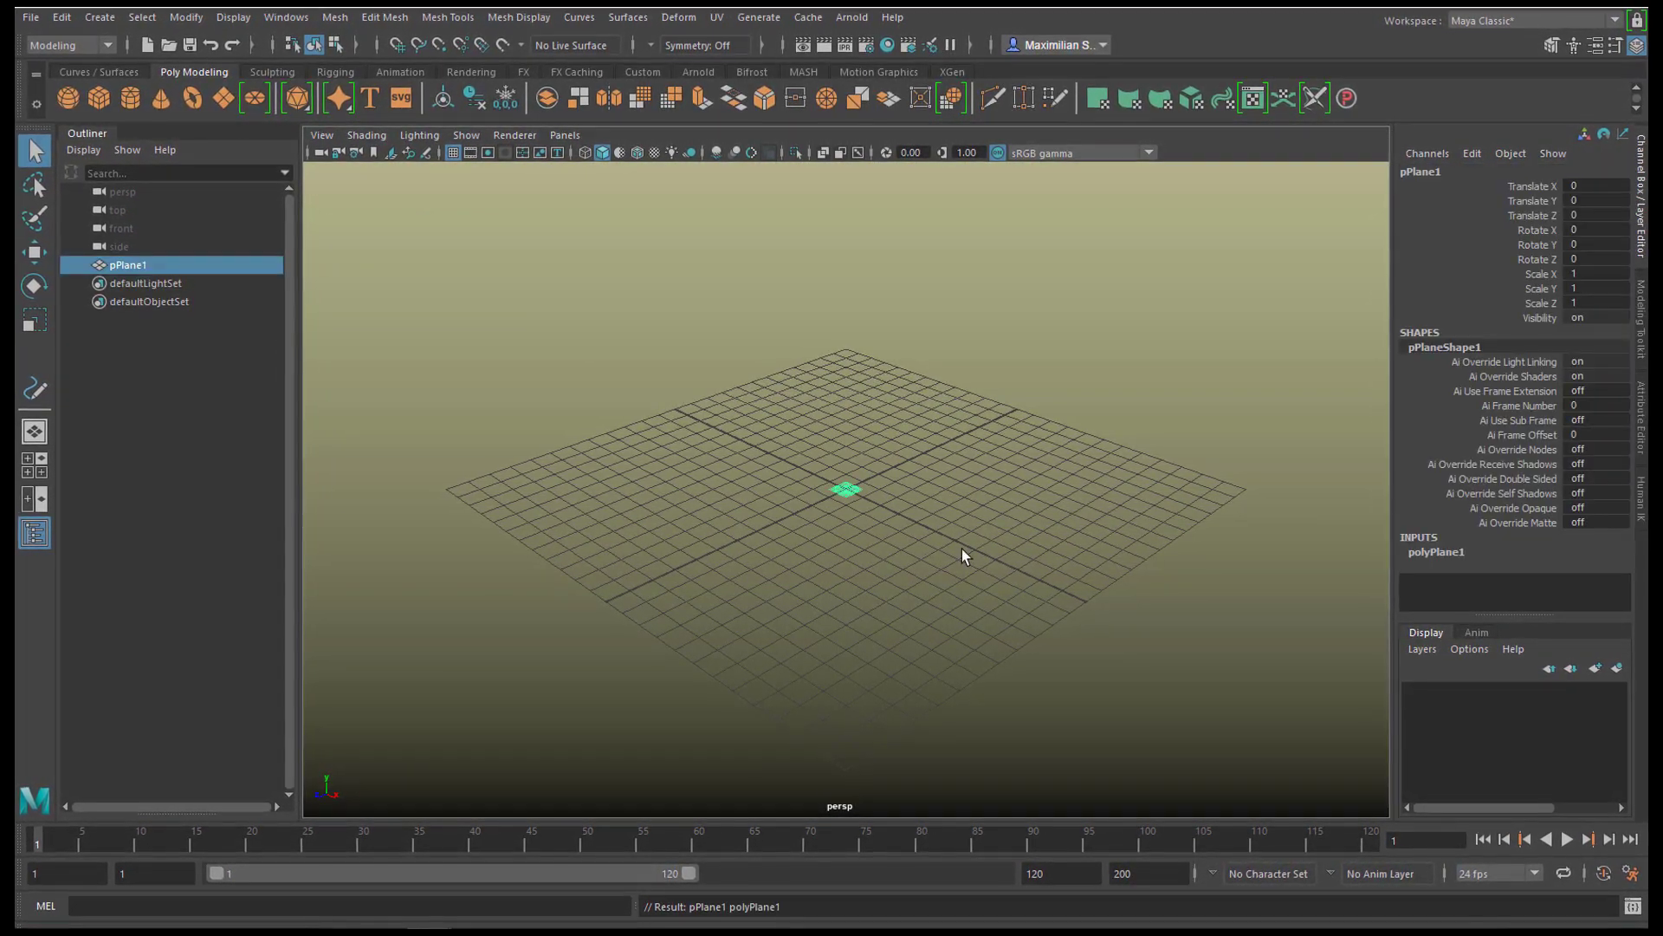
key("r")
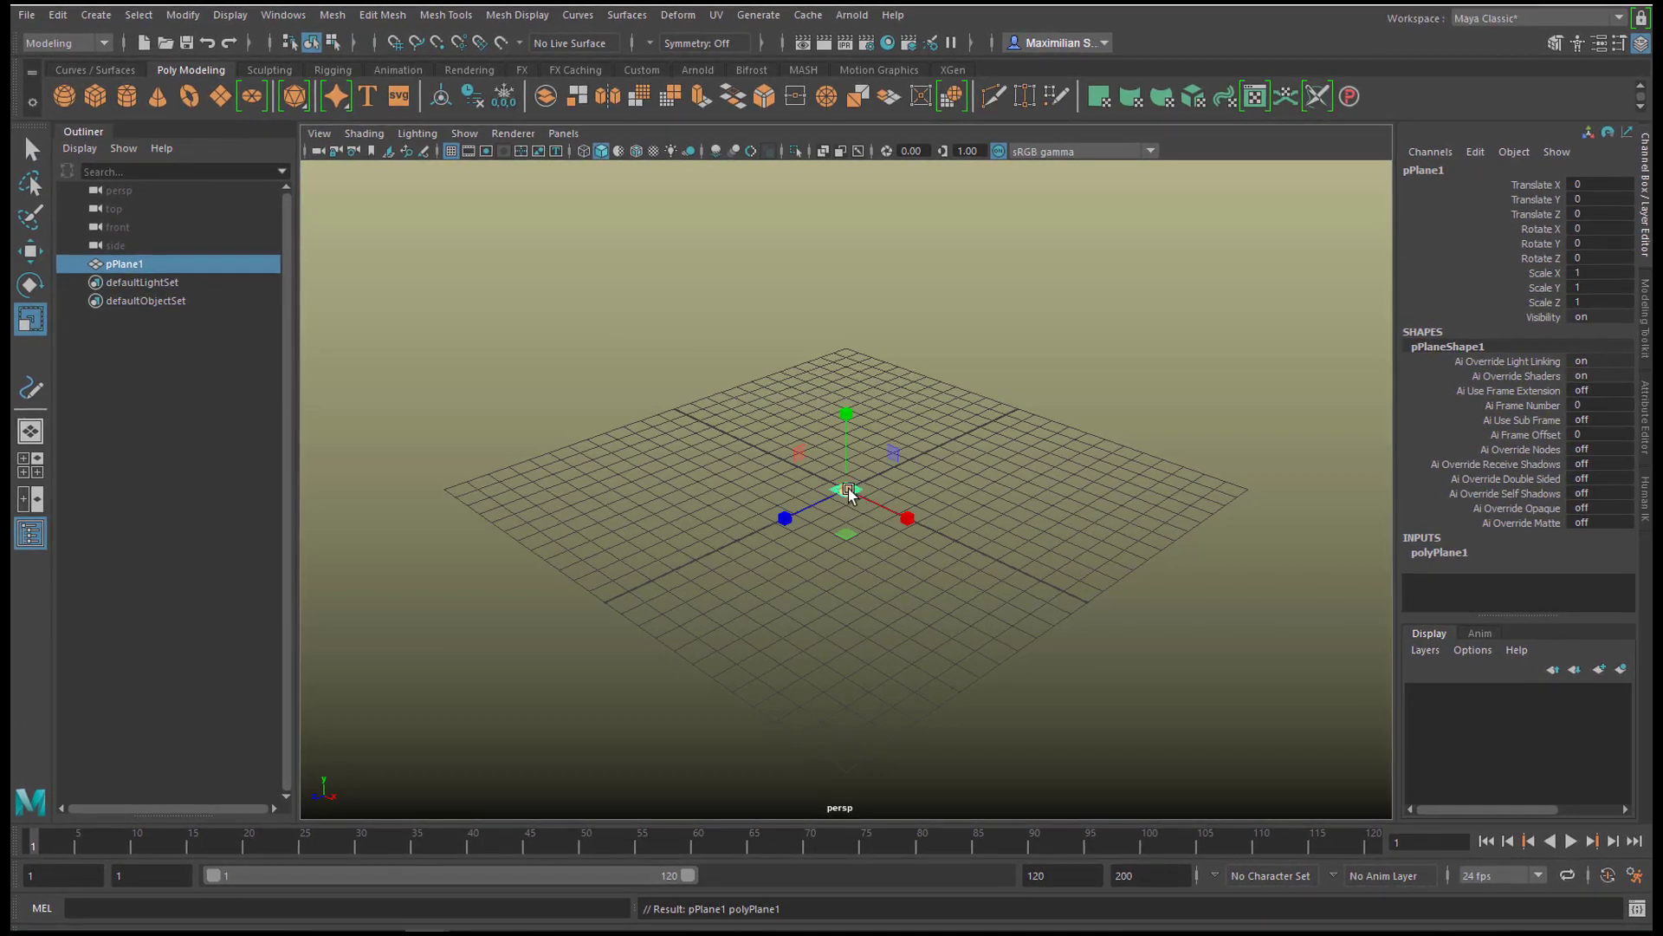
left_click_drag(846, 488, 1115, 557)
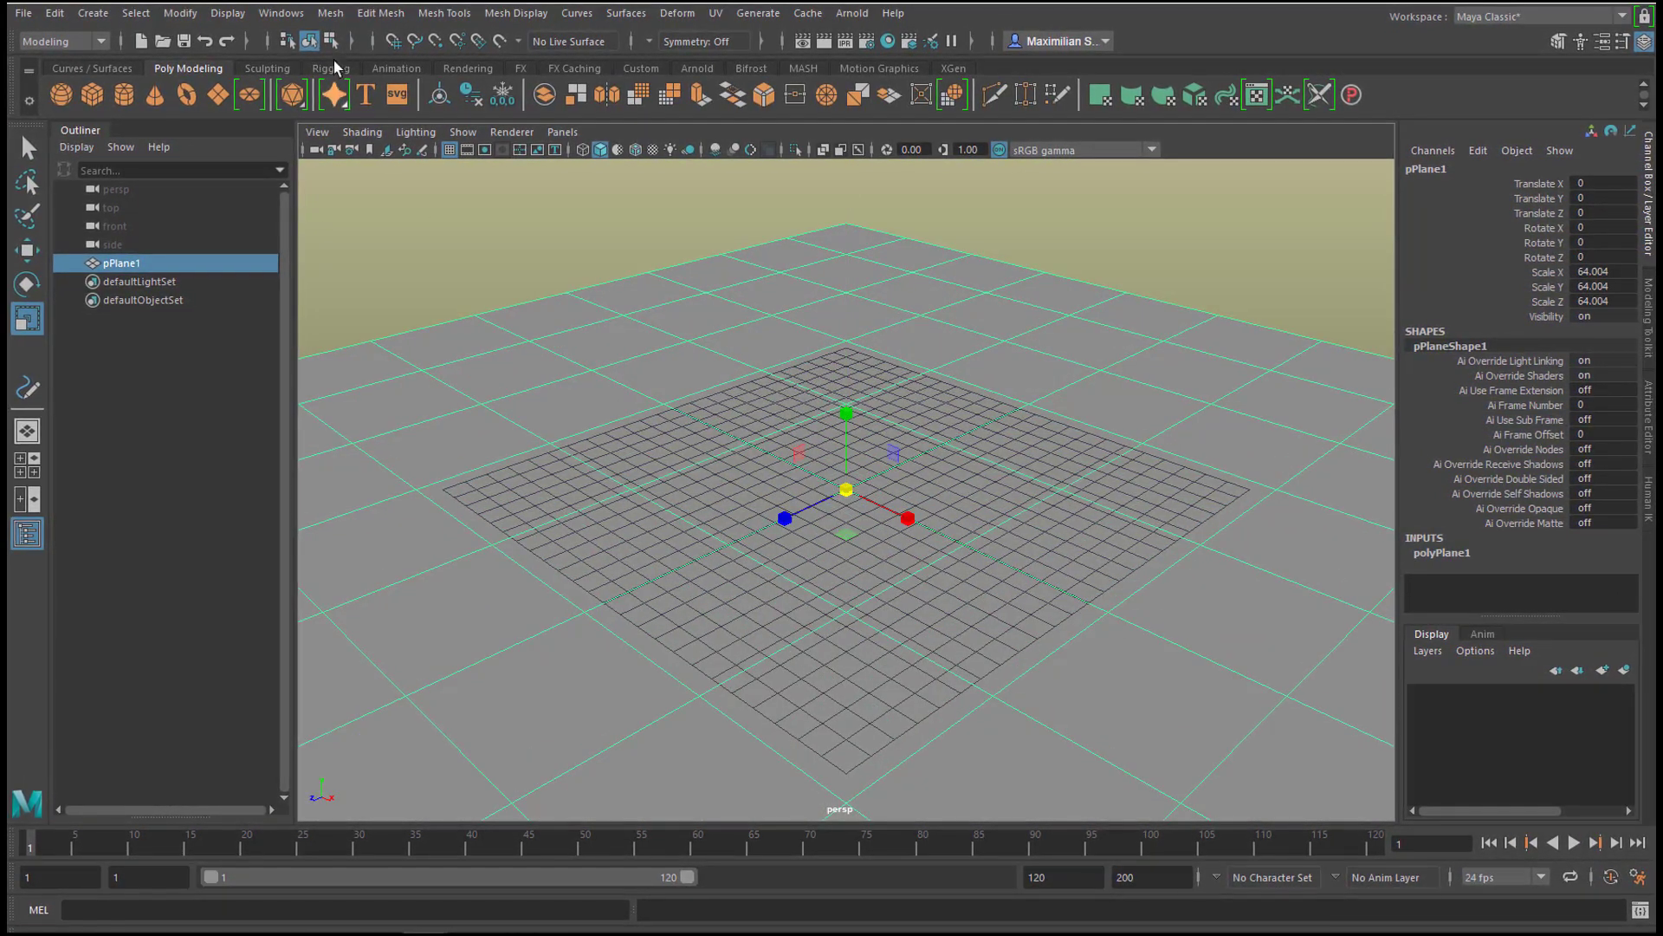
Import Horse.ma from the Animals folder of the Sculpting Base Meshes in the Content Browser.
left_click(280, 12)
mouse_move(336, 80)
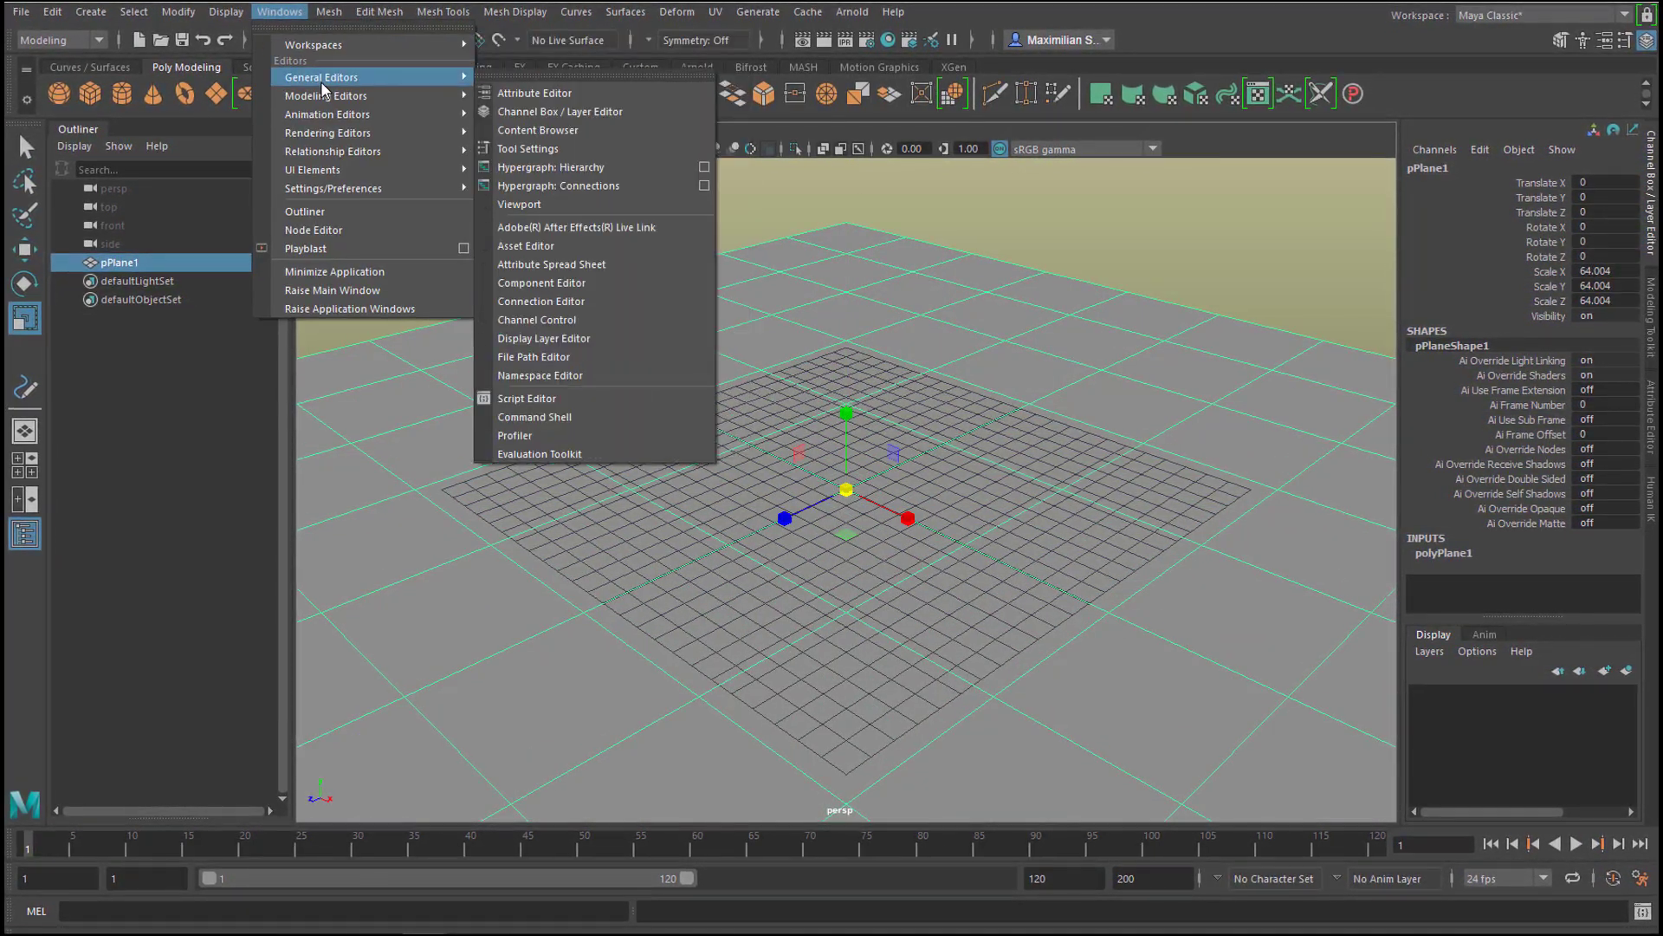
left_click(554, 130)
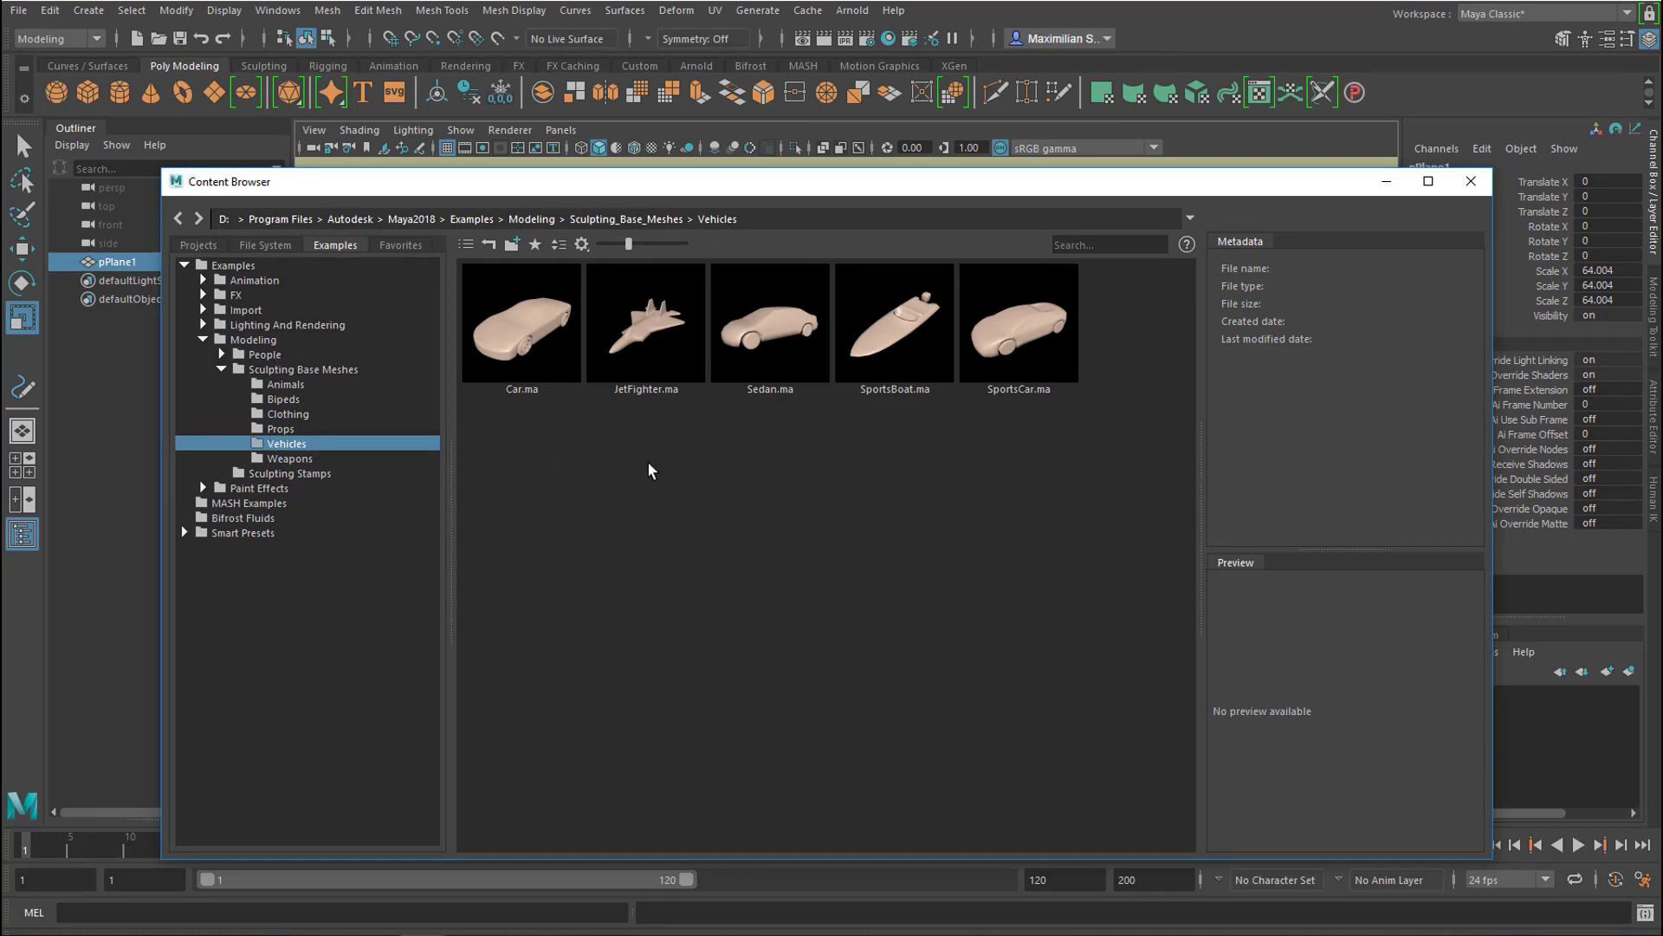
left_click(283, 399)
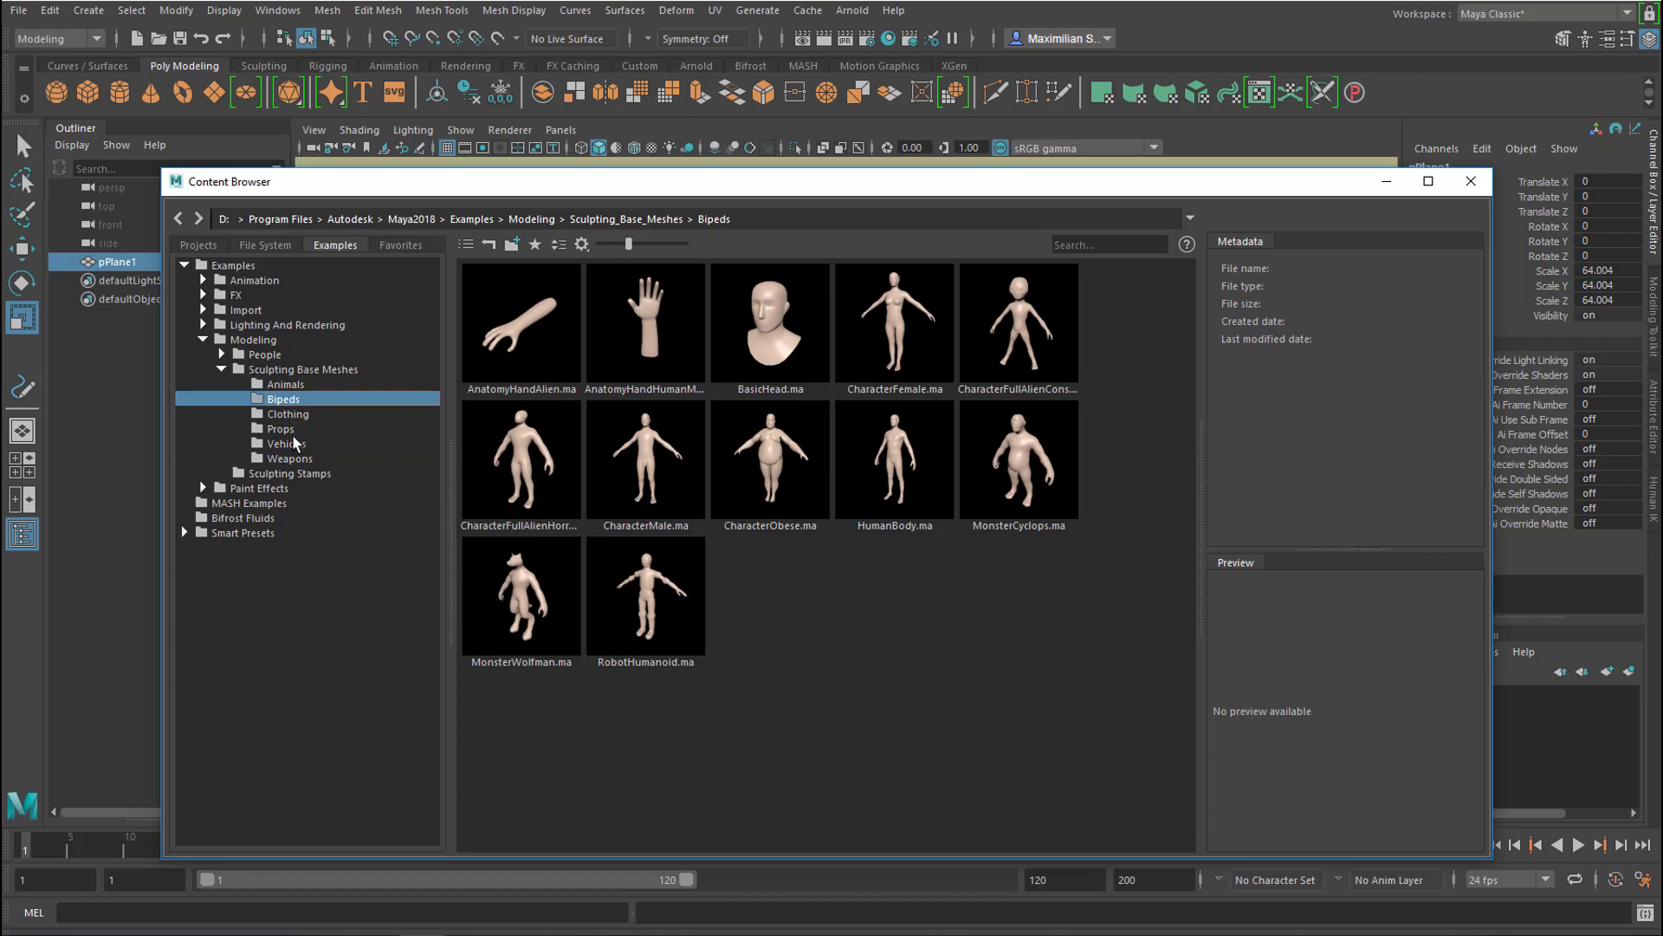
left_click(305, 385)
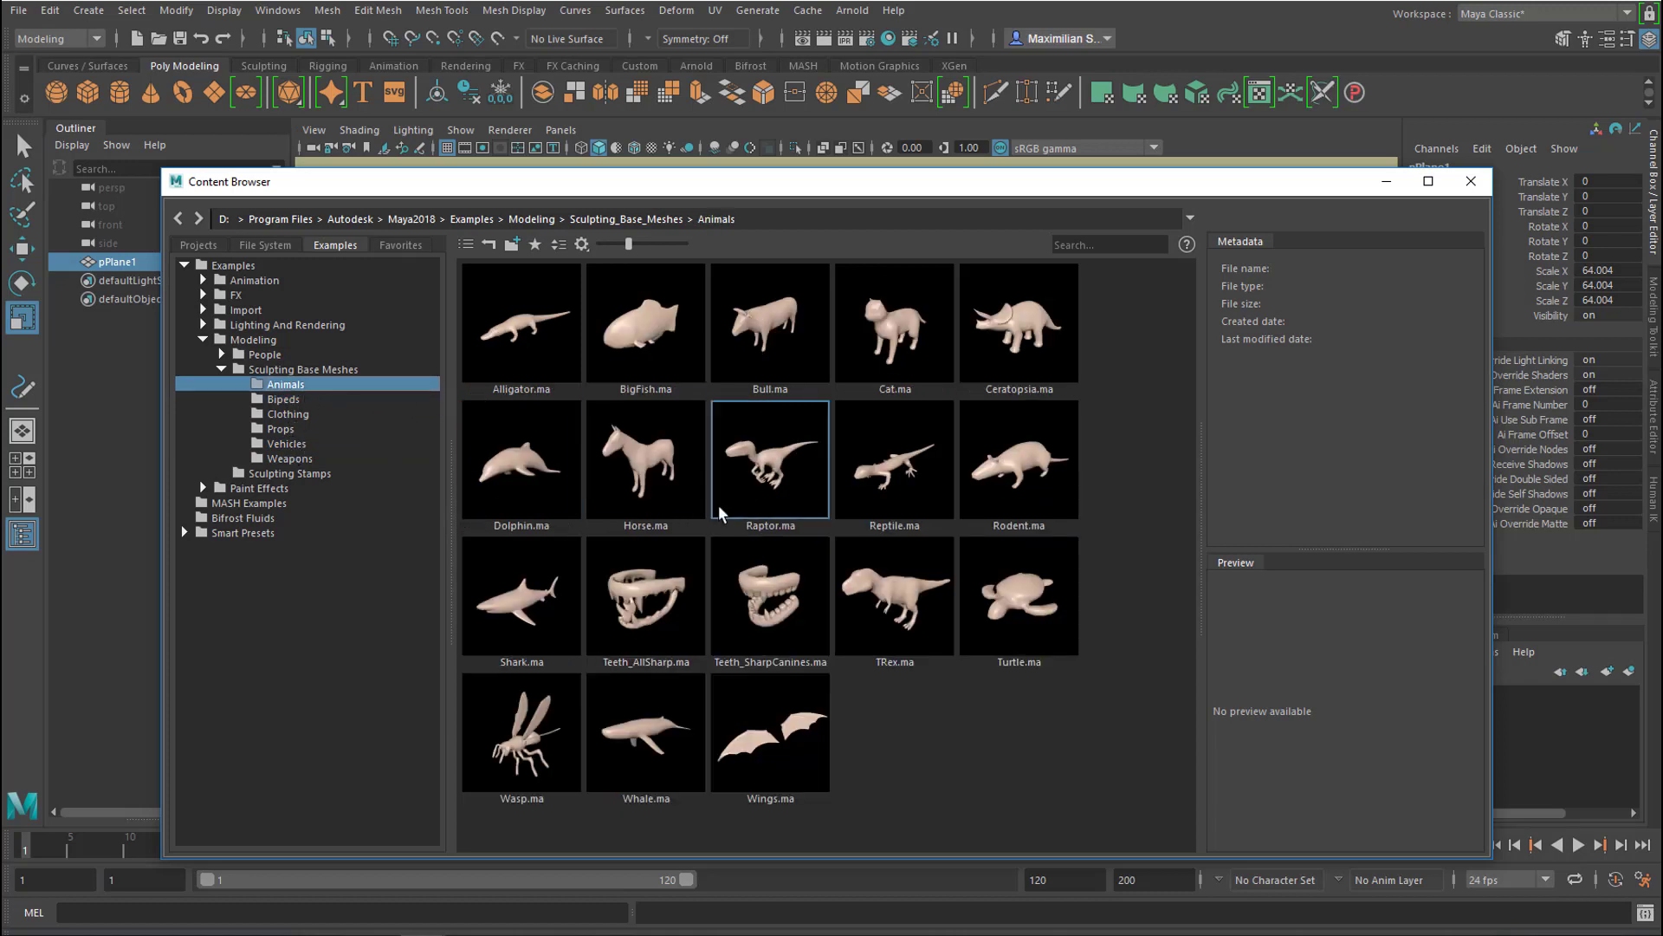
double_click(648, 460)
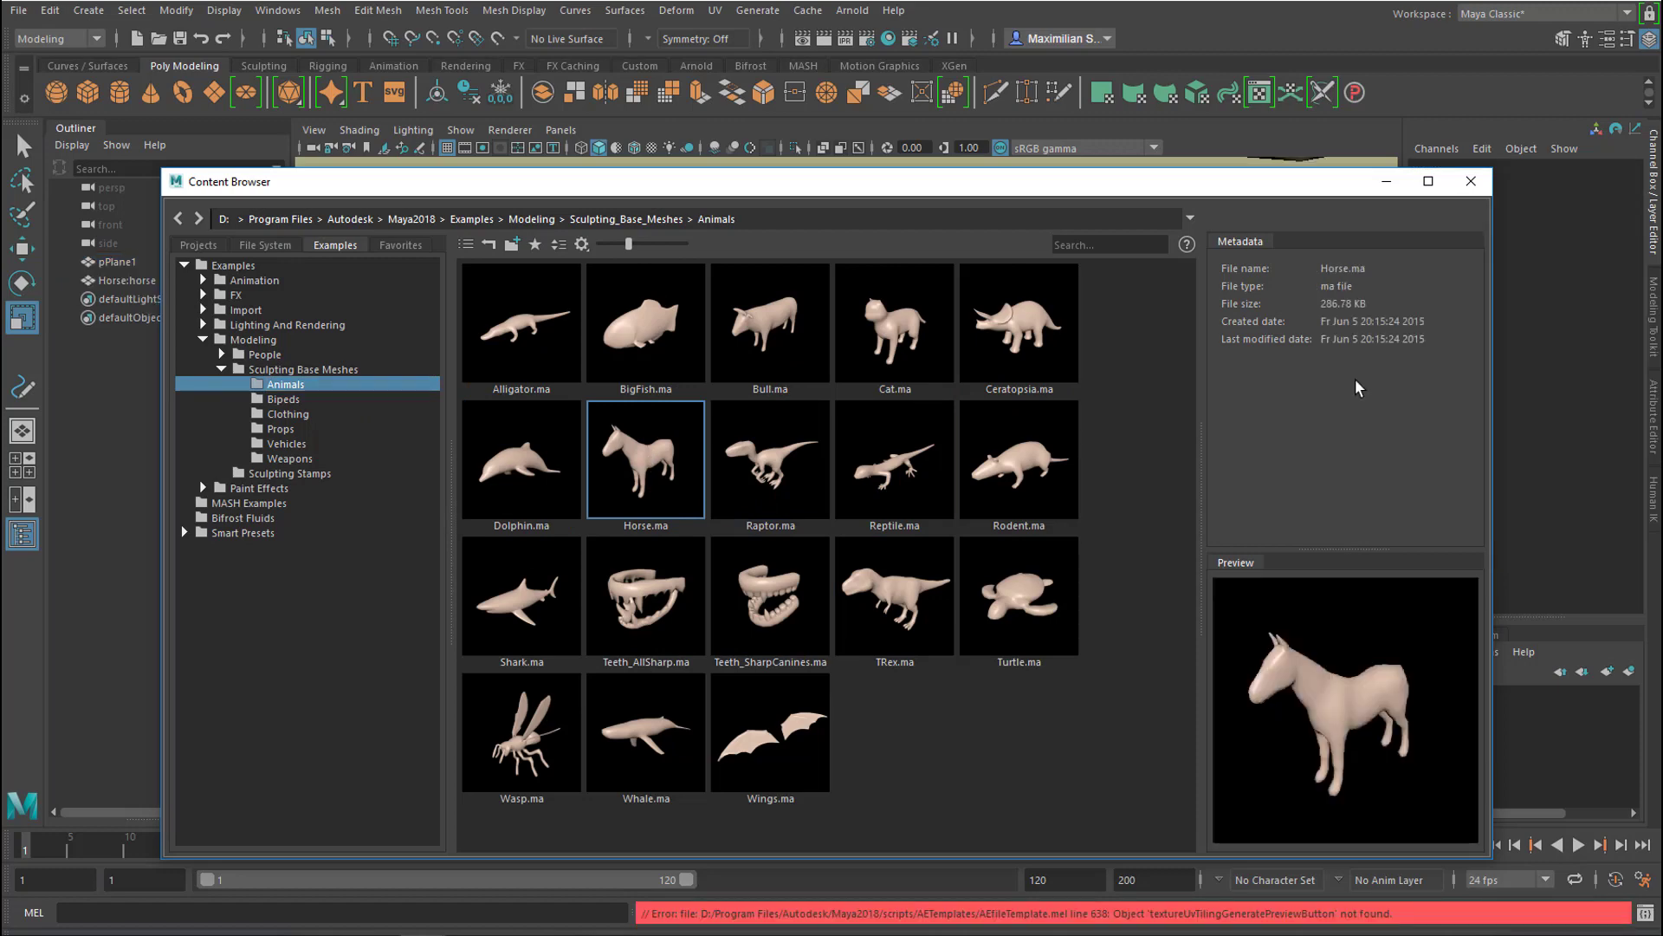
left_click(1471, 181)
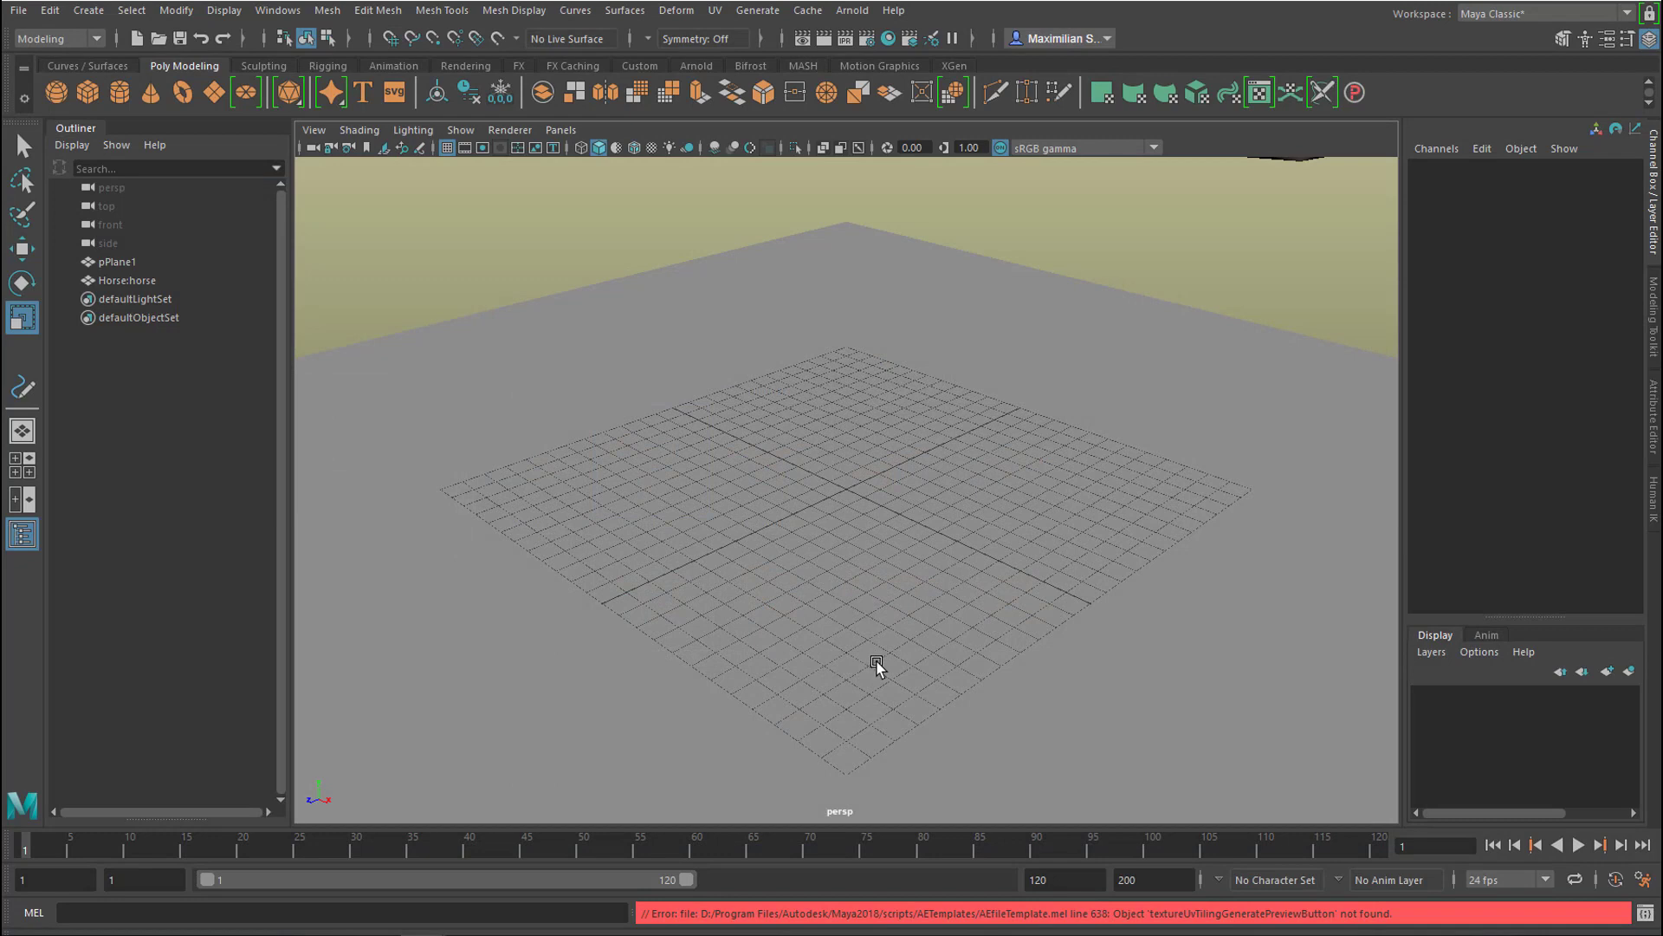
Scale the horse mesh down uniformly to about 0.035 and frame it from the side.
left_click(111, 281)
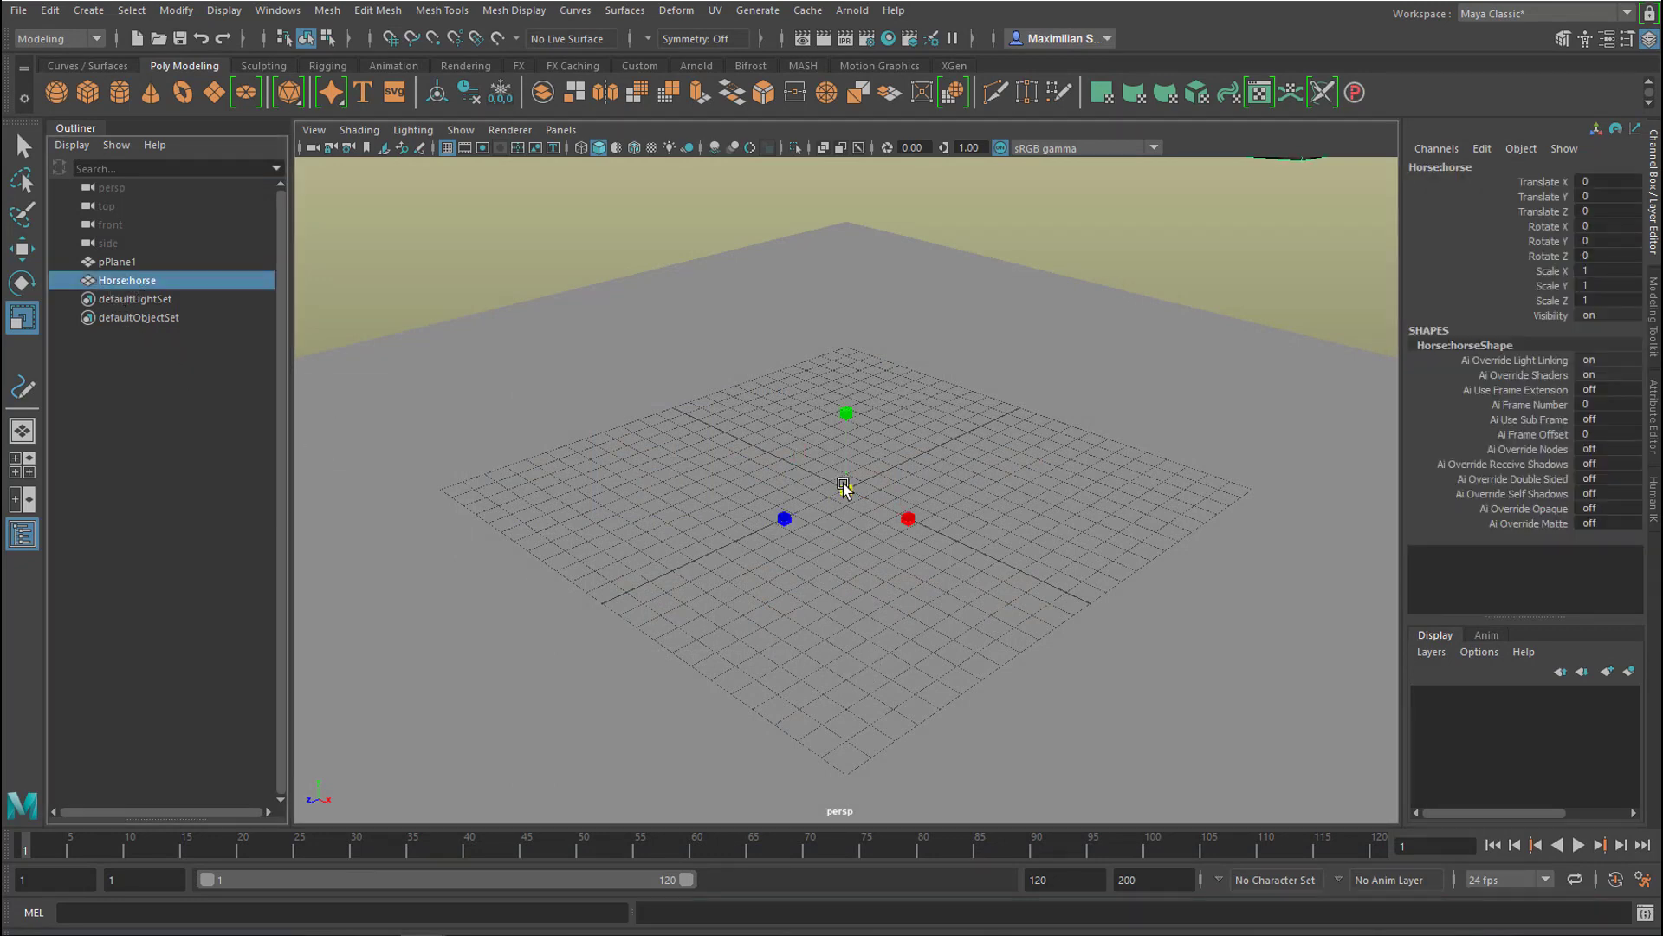
left_click_drag(845, 487, 524, 777)
key("f")
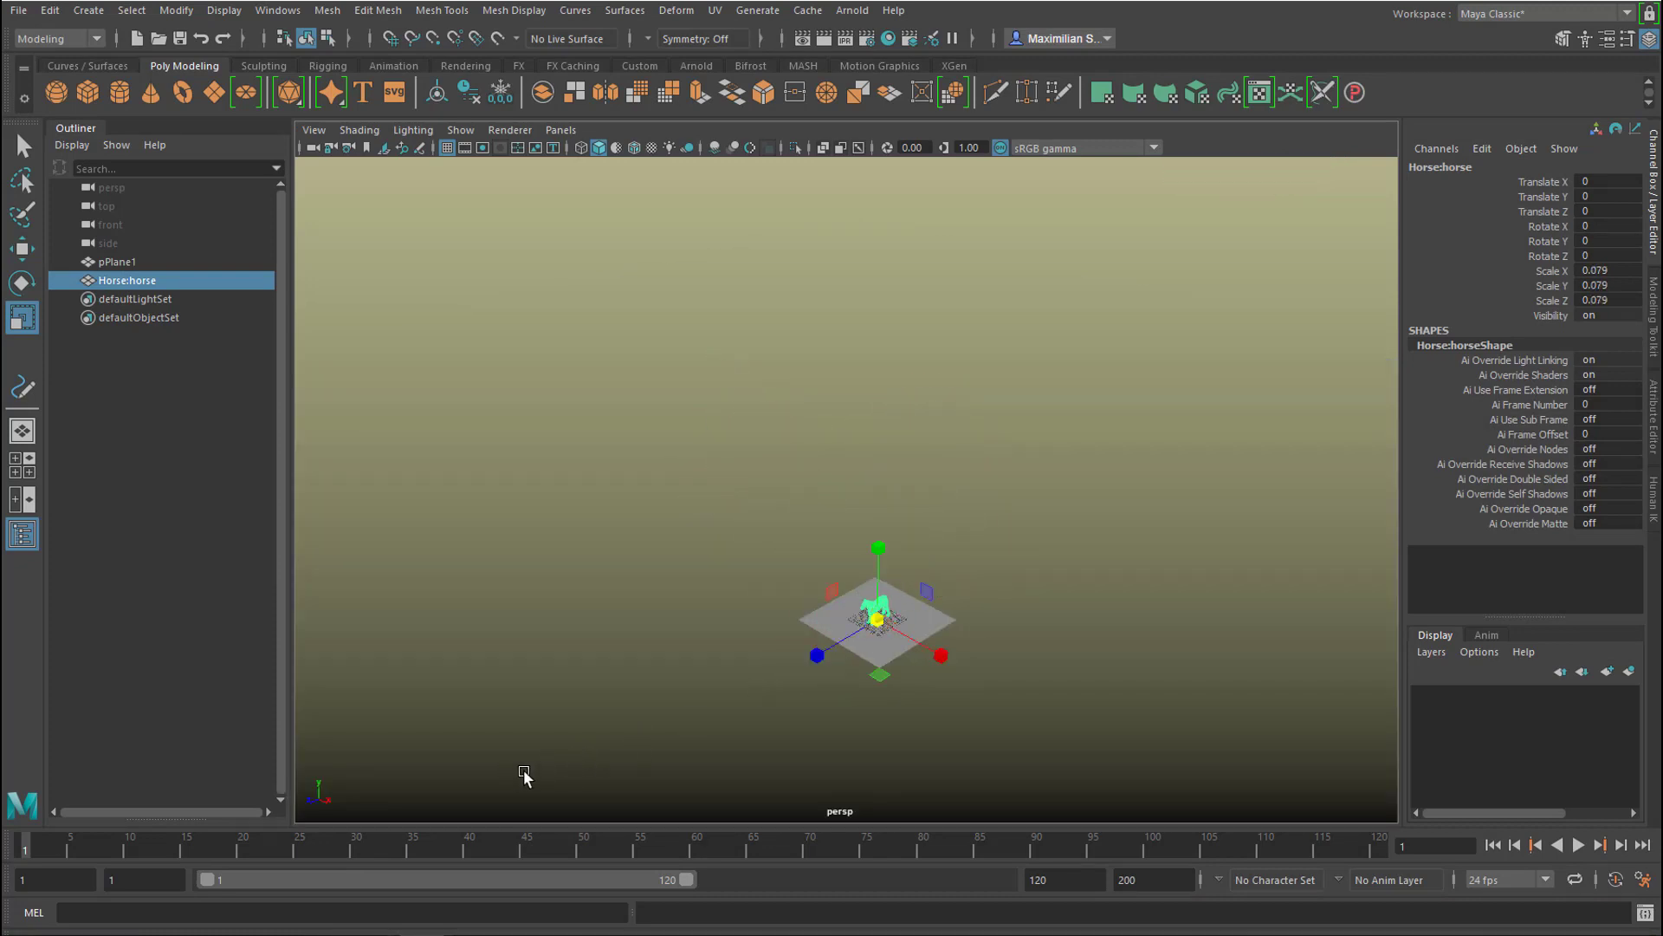
key("f")
left_click_drag(945, 704, 659, 740, "alt")
right_click_drag(780, 670, 1162, 654, "alt")
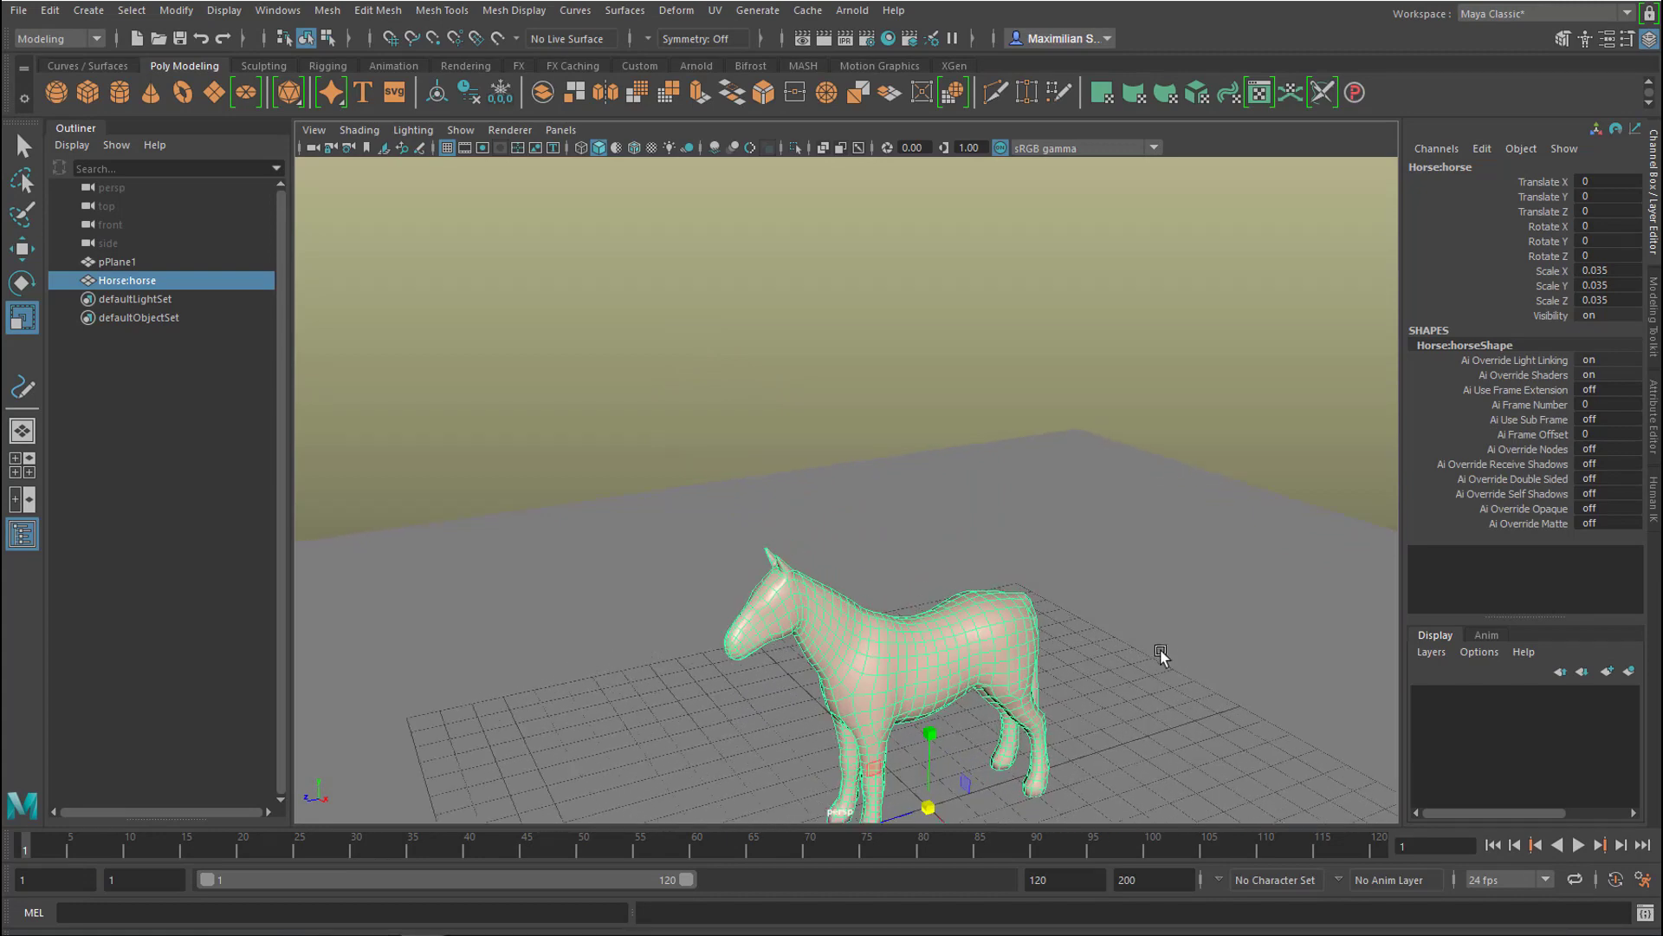
key("f")
left_click_drag(1157, 639, 1089, 632, "alt")
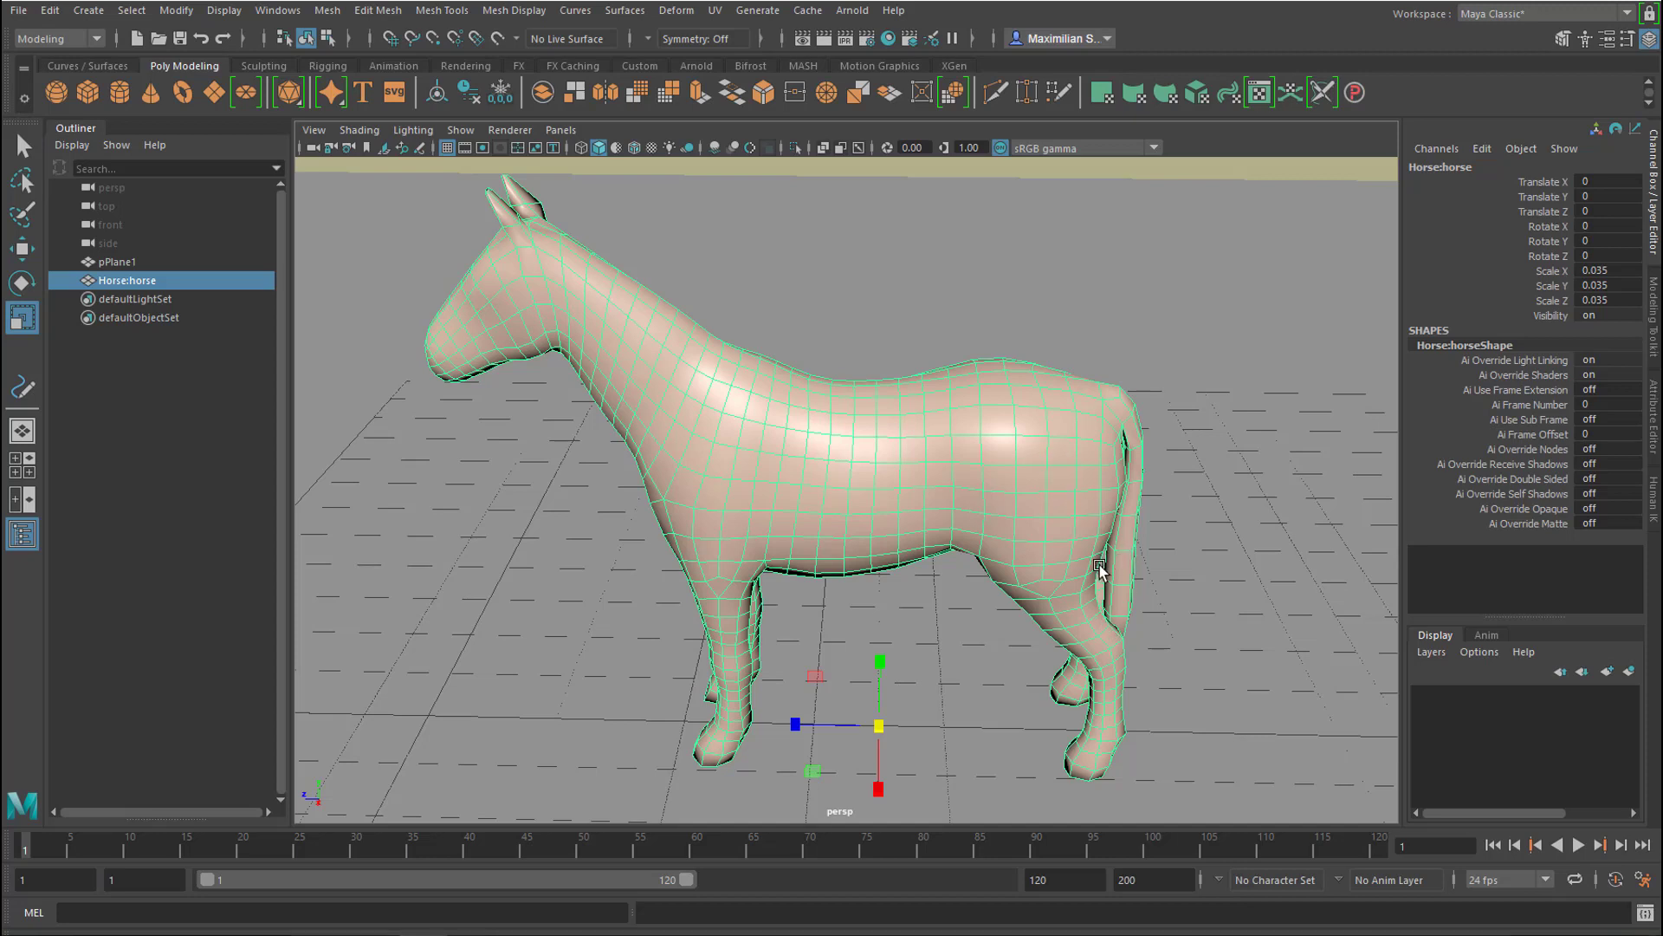
Add an Arnold skydome light to the scene and render it with Arnold.
left_click(862, 16)
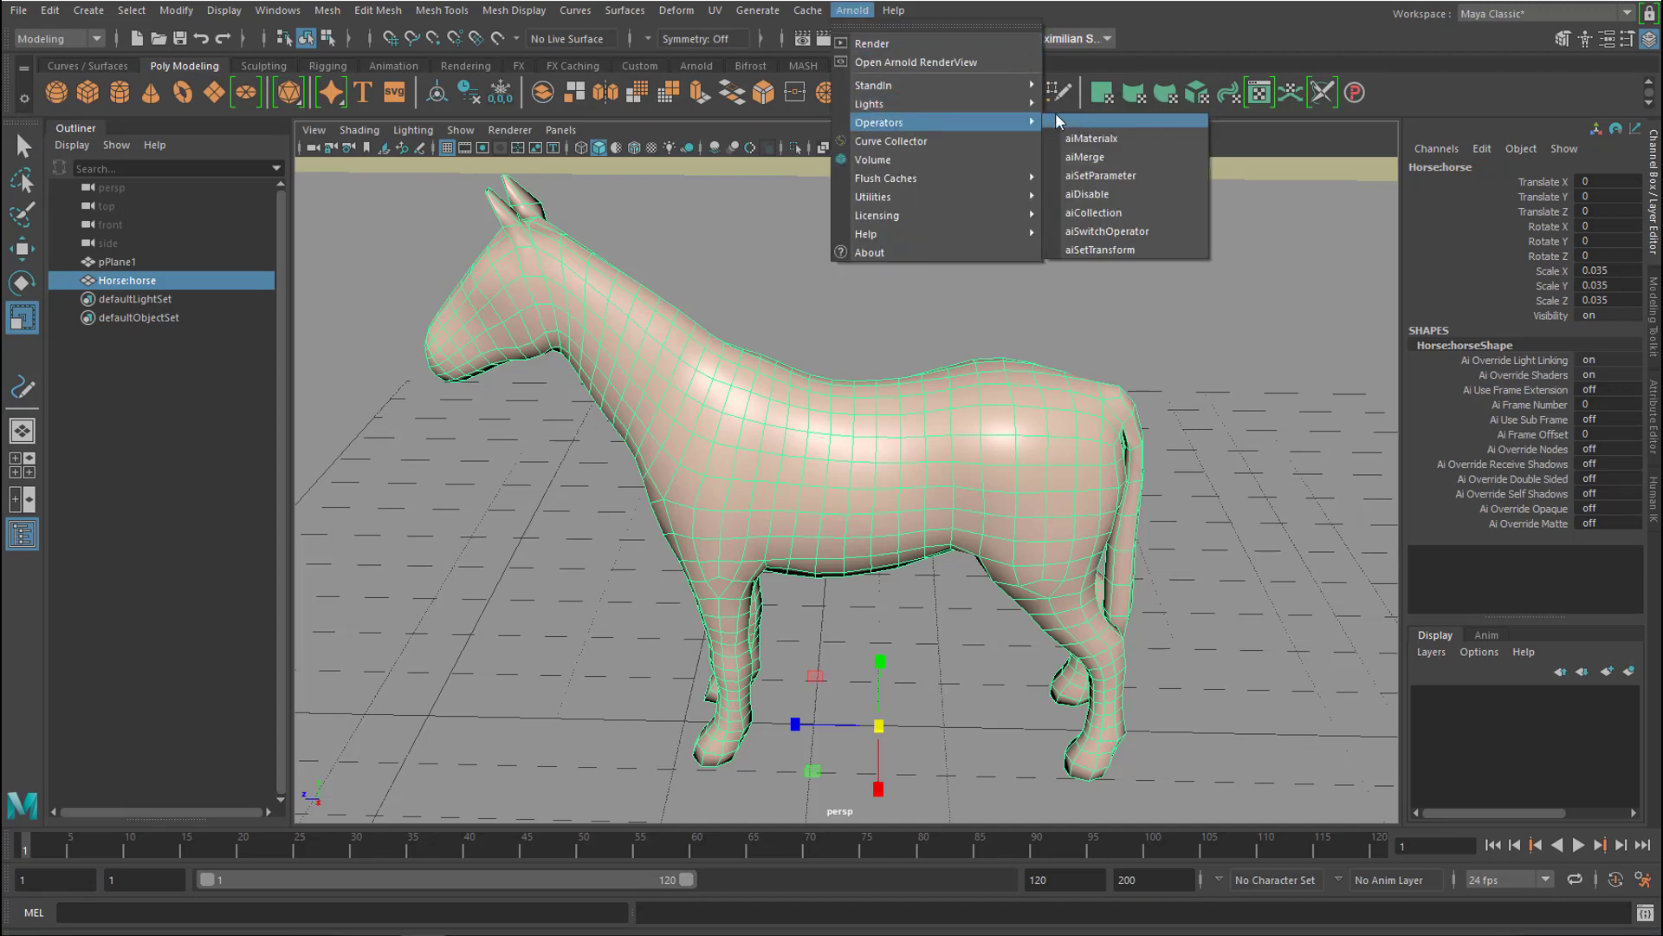
mouse_move(990, 103)
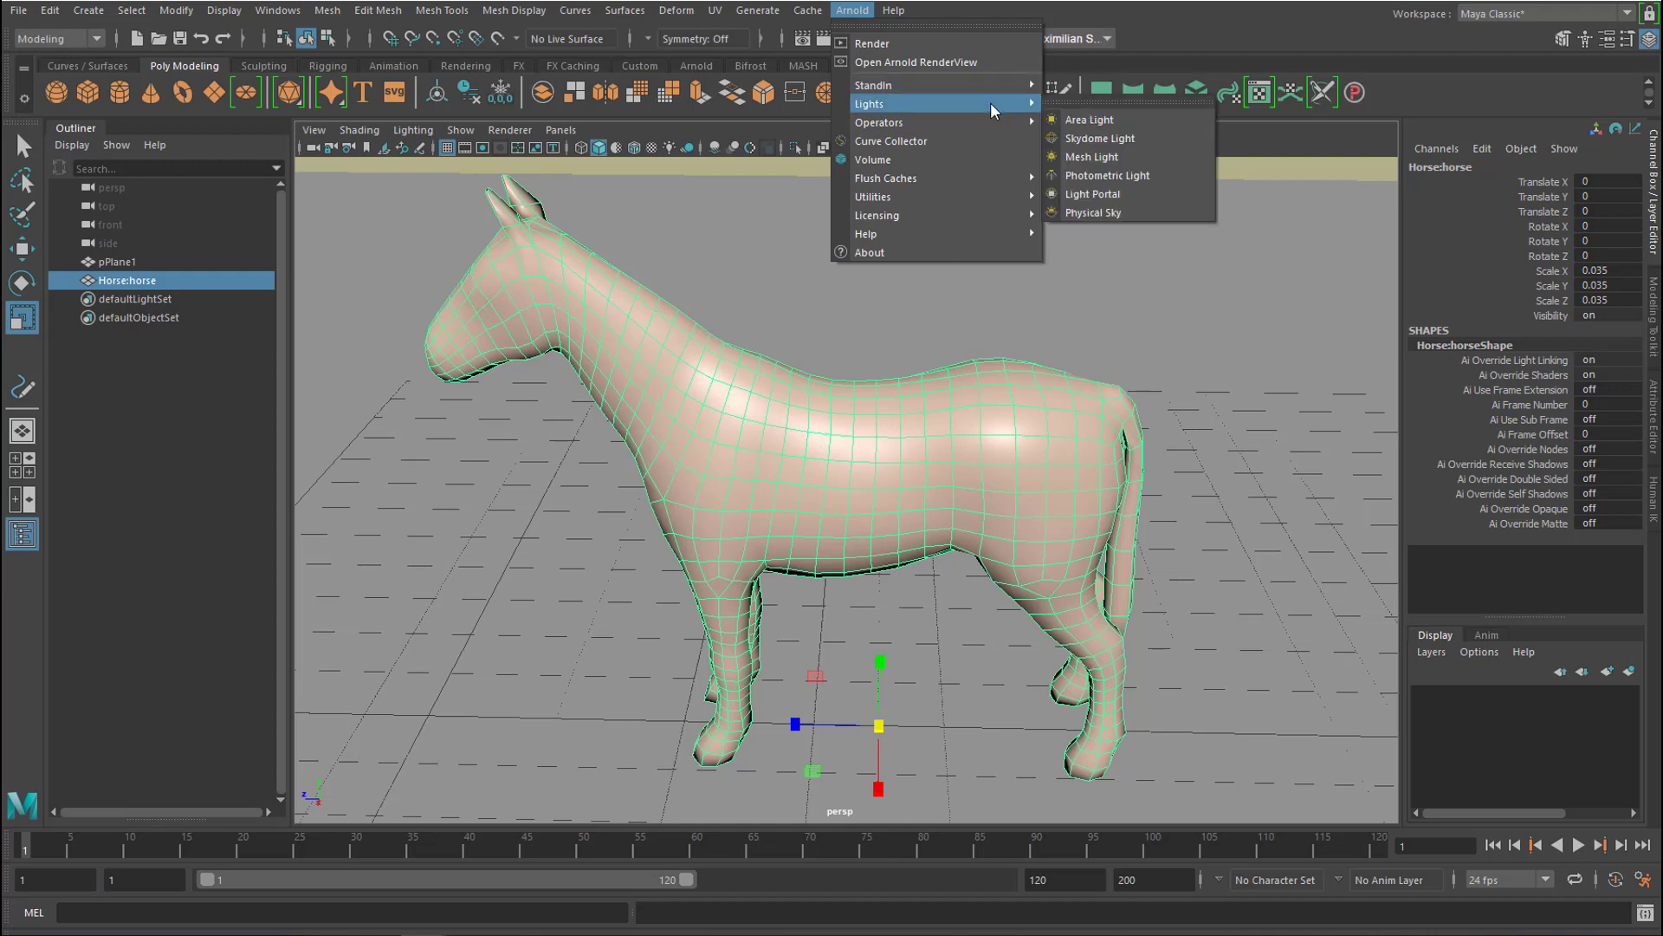
left_click(1118, 139)
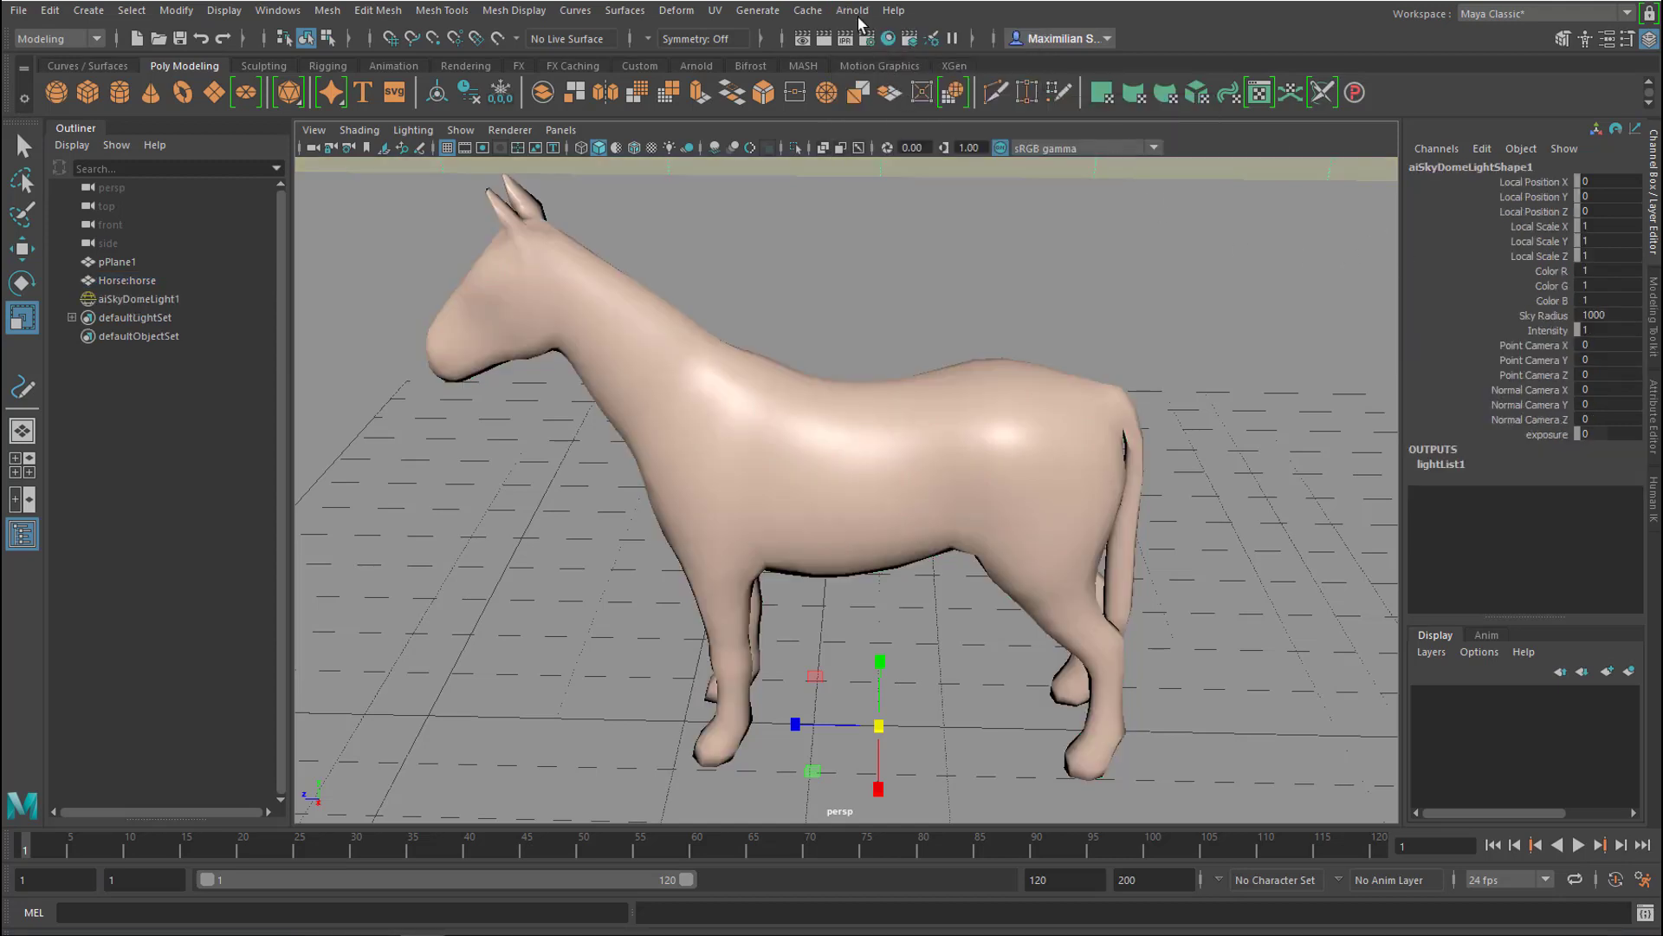
left_click(860, 15)
left_click(864, 43)
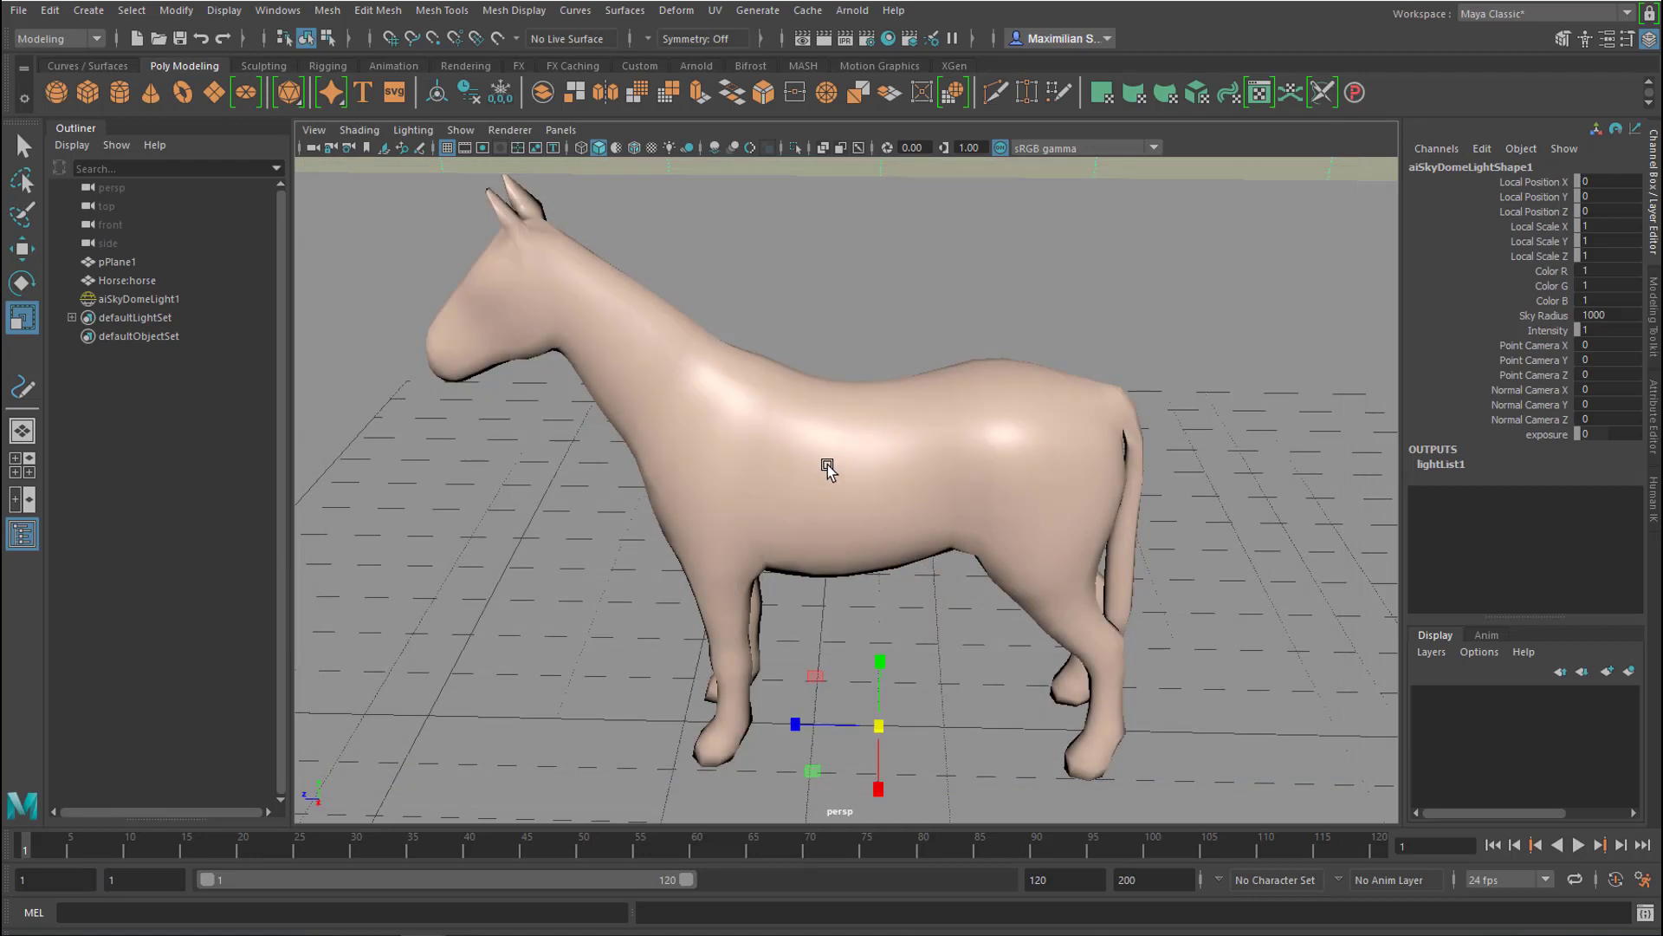
Assign a new Arnold aiWireframe material to the horse mesh and render the scene.
left_click(833, 469)
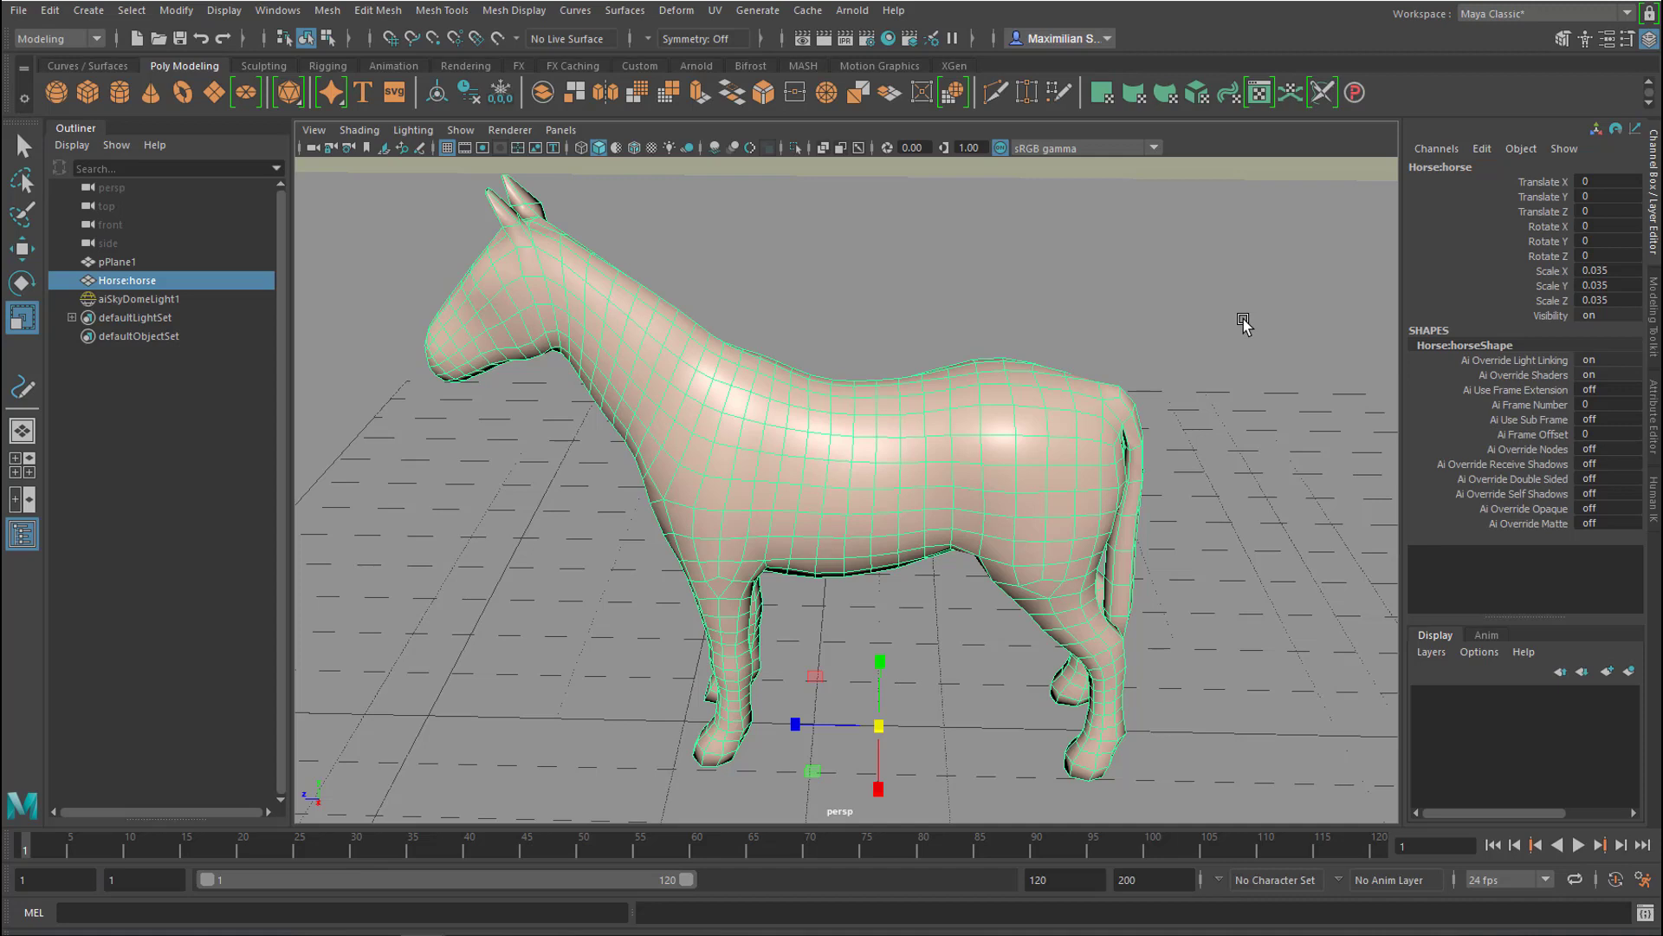
right_click(832, 431)
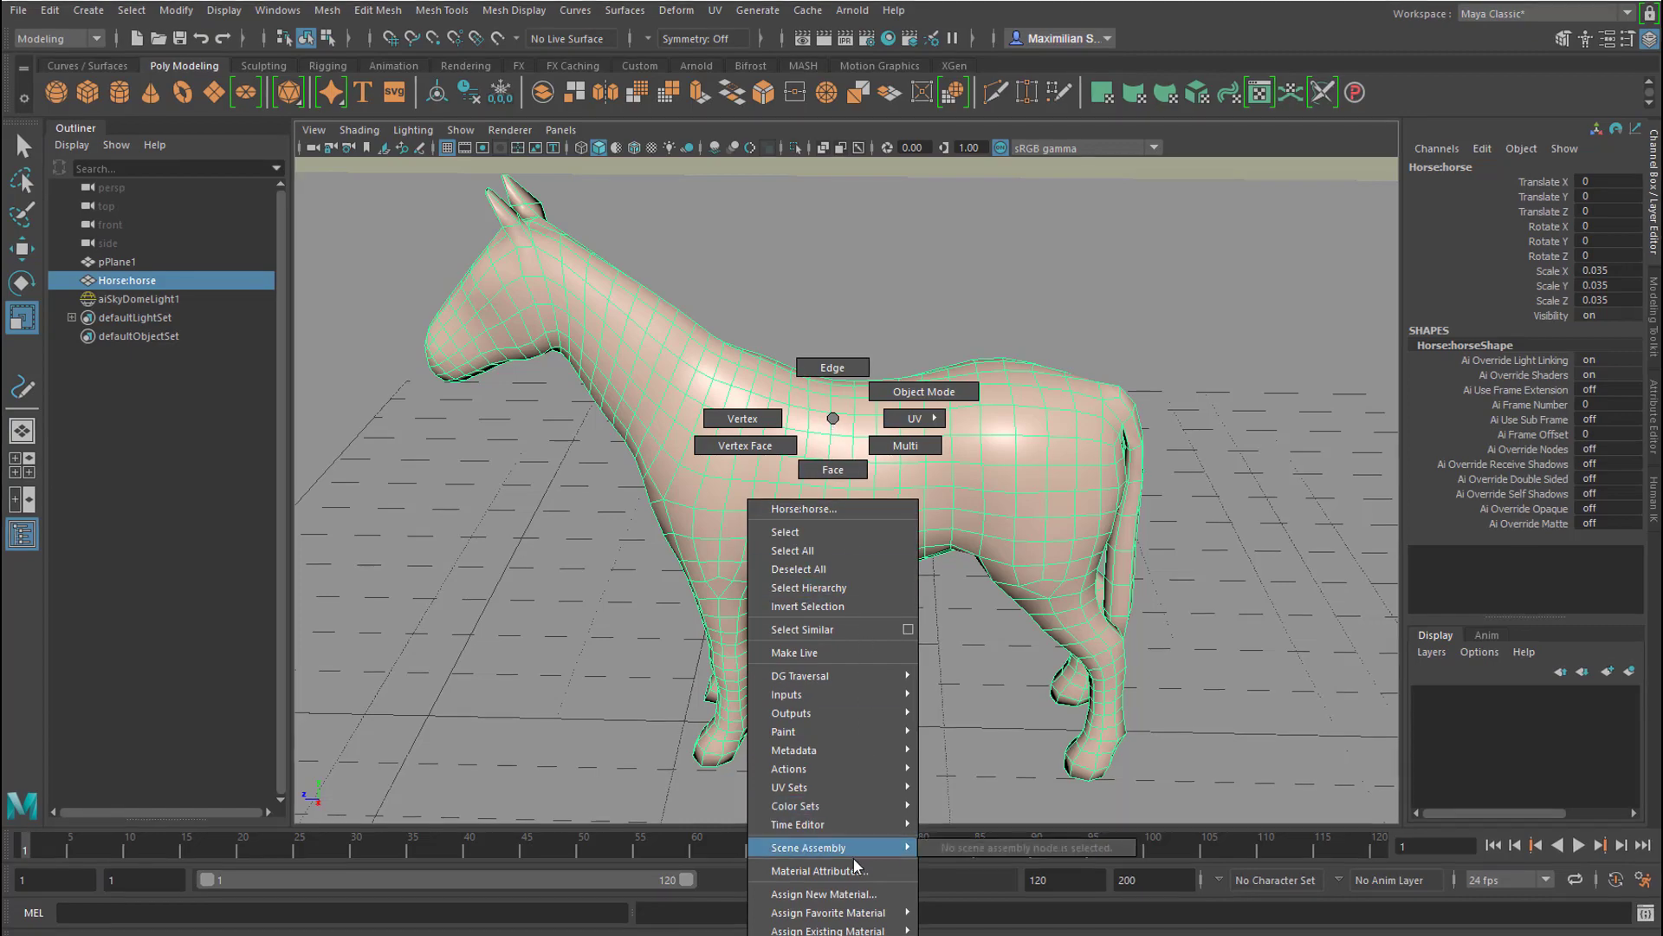
left_click(853, 897)
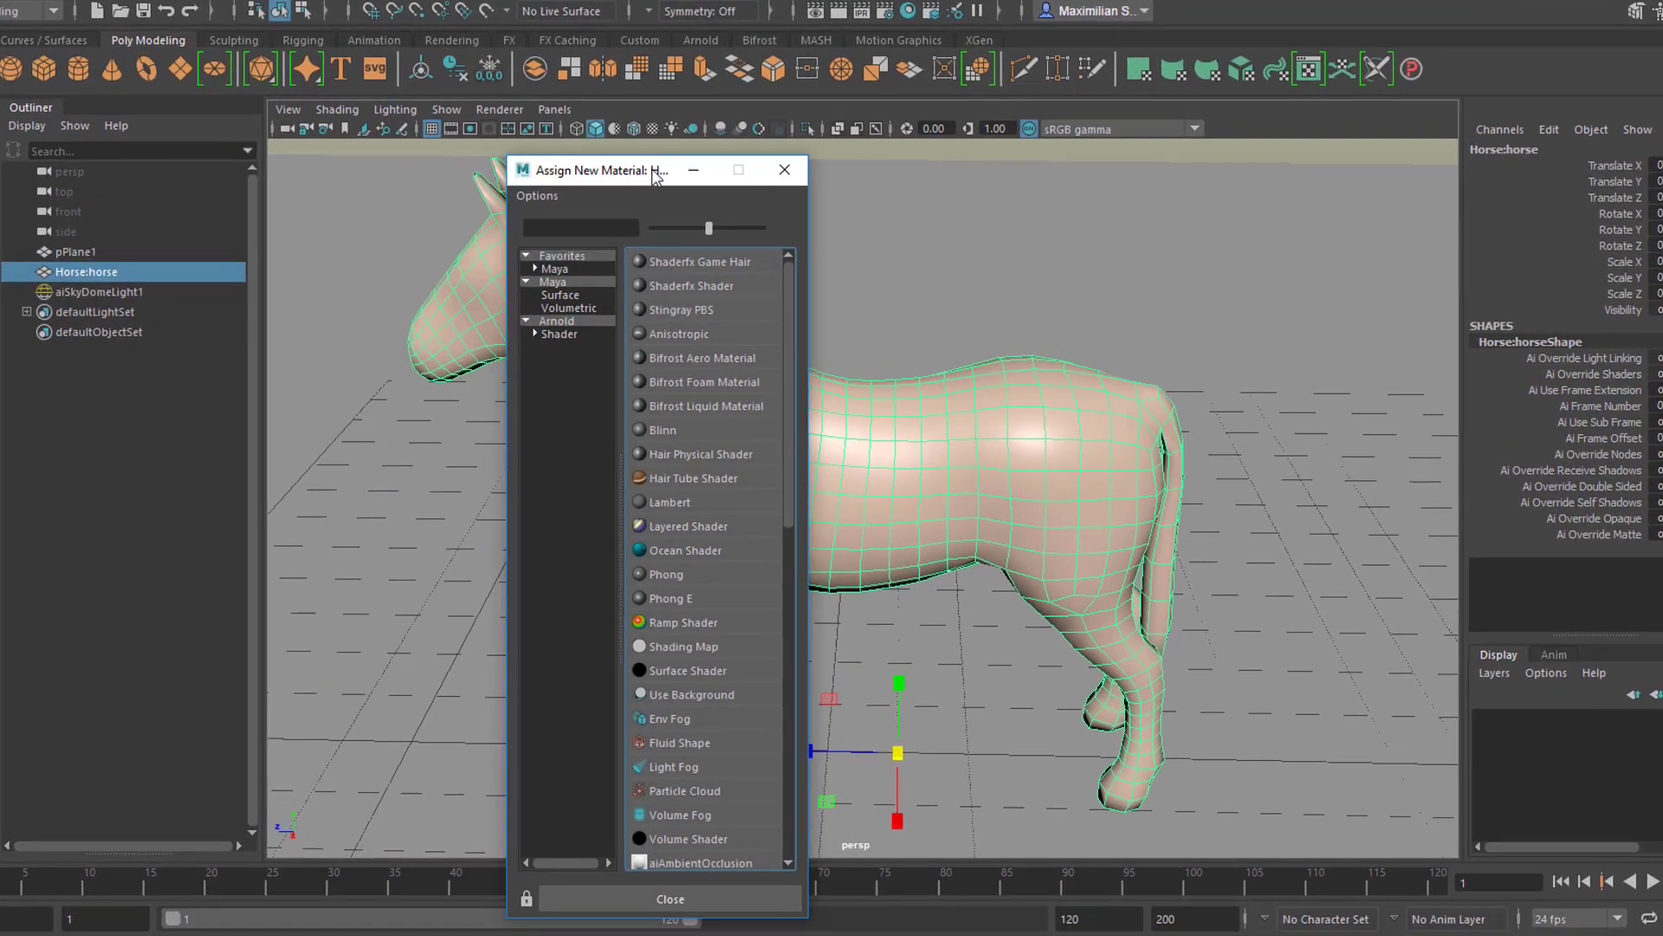
left_click(556, 321)
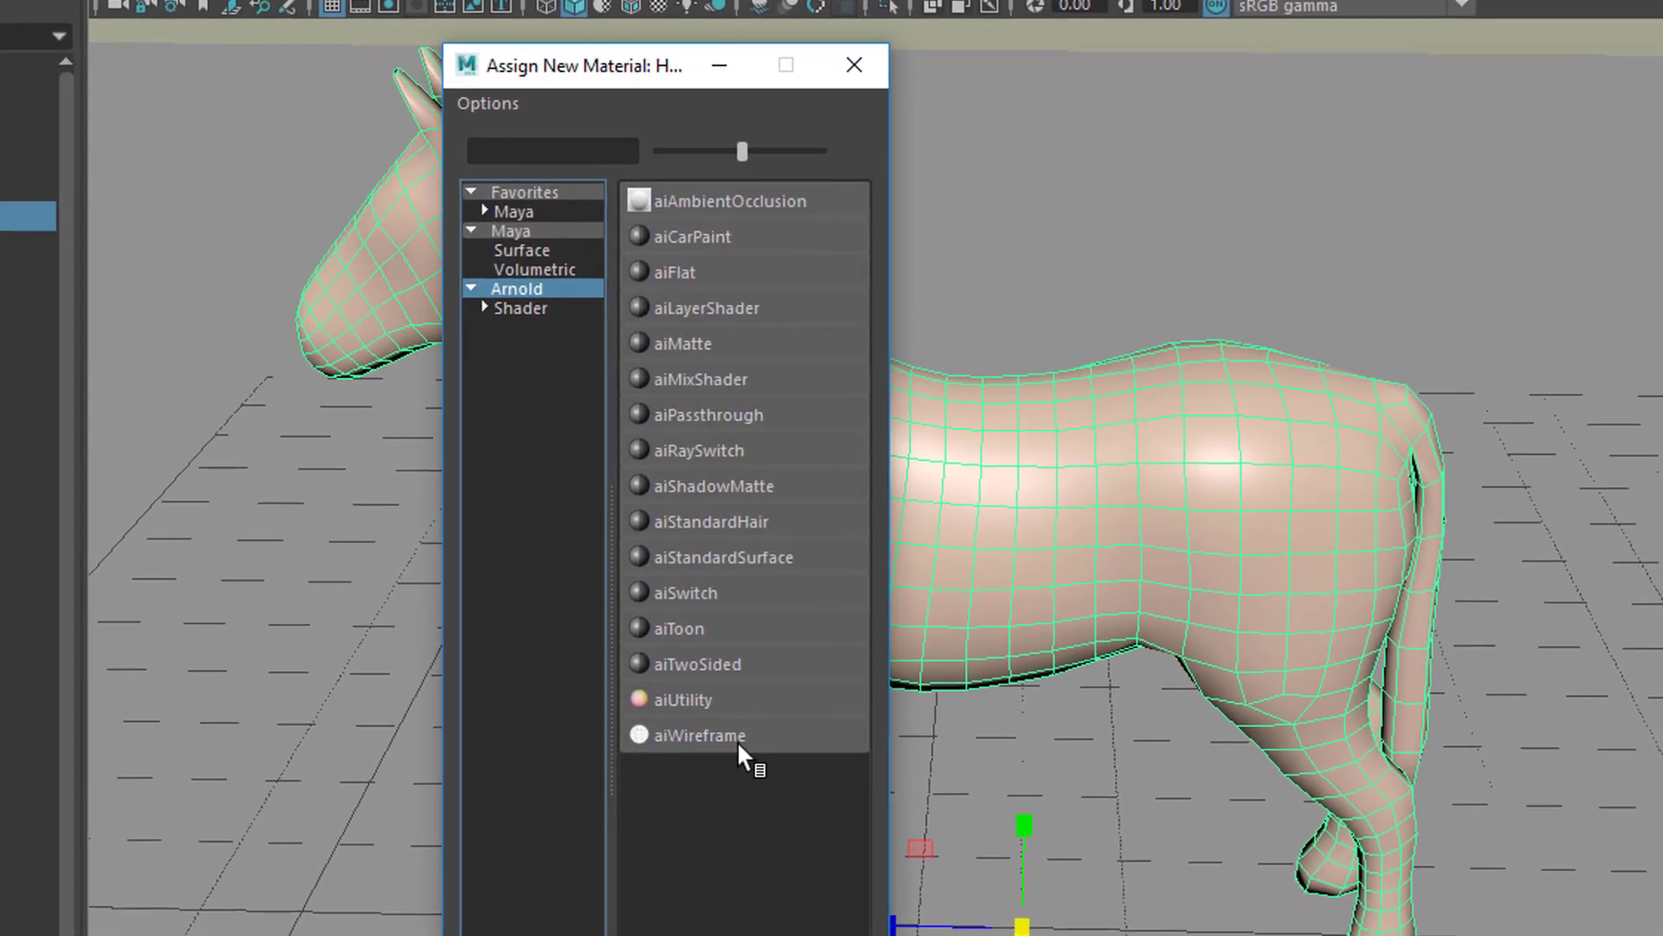
left_click(740, 747)
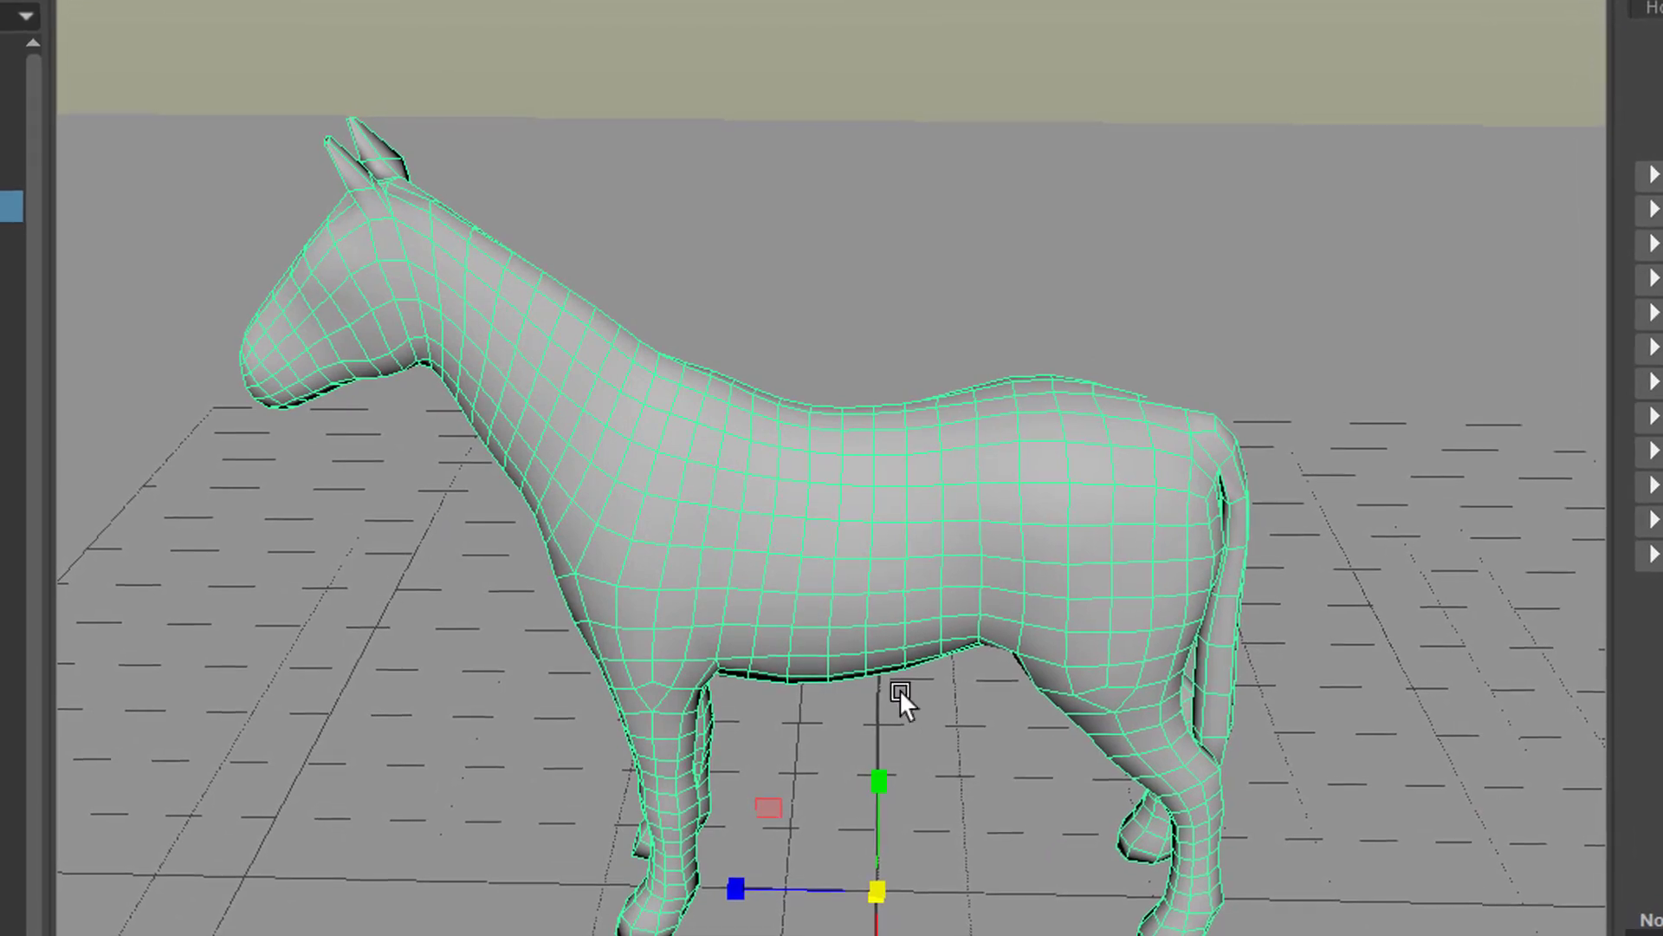
left_click(992, 0)
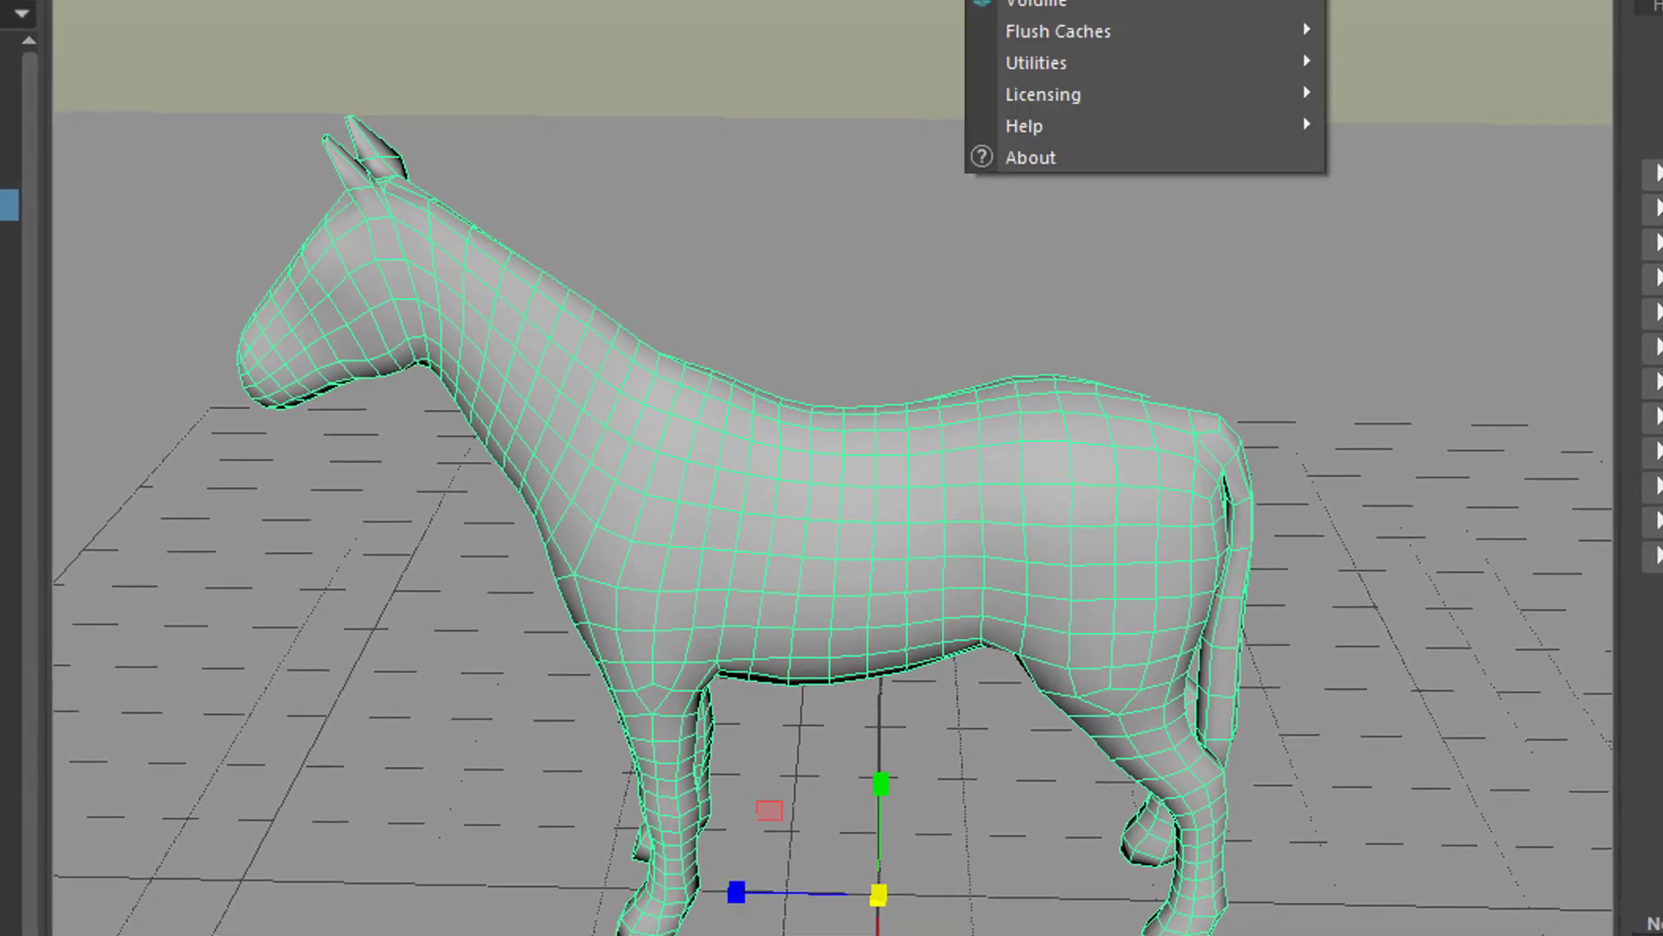
left_click(1040, 0)
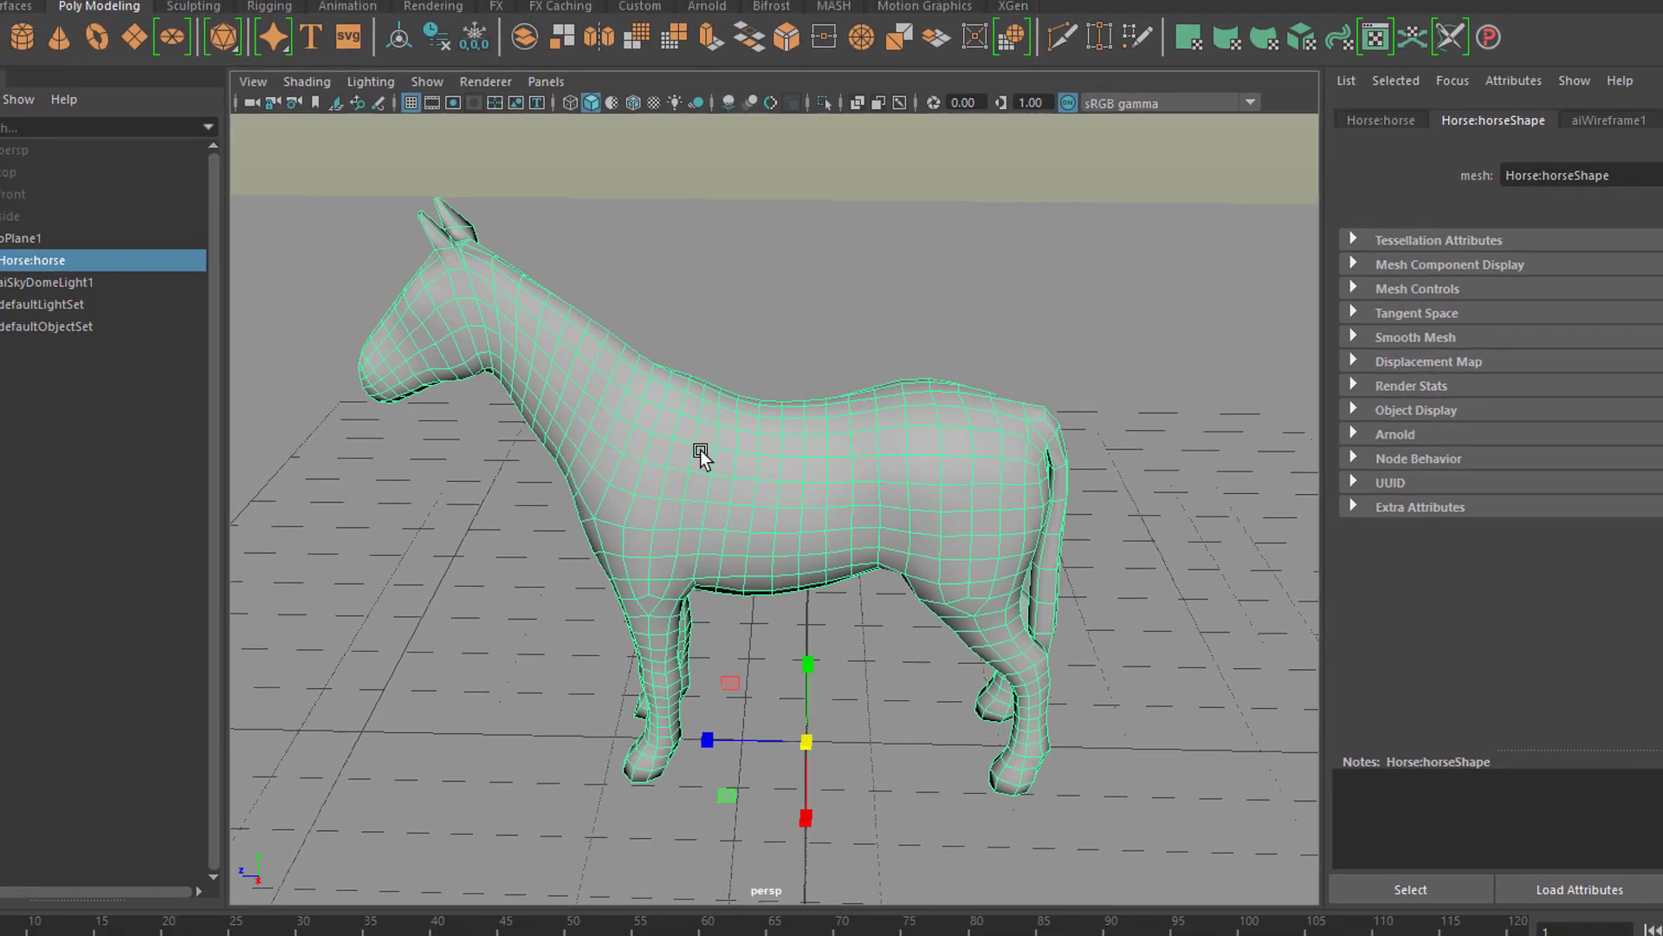
Assign a new Arnold aiToon material to the horse mesh and test it with an Arnold render.
right_click_drag(700, 452, 685, 927)
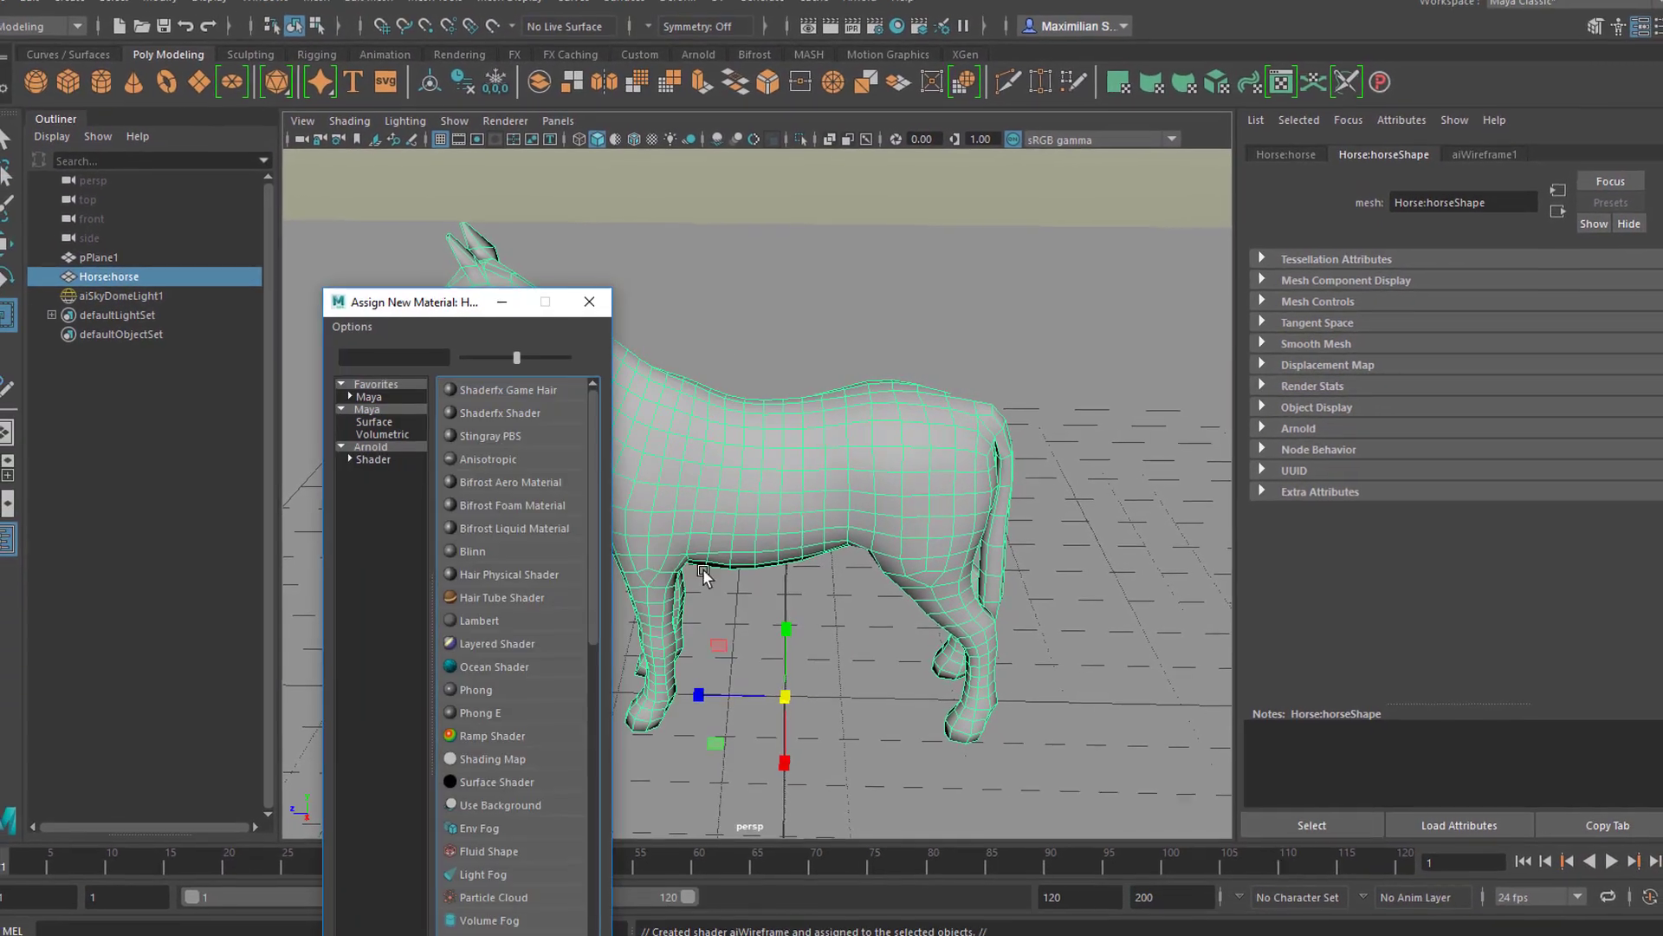
left_click(392, 446)
left_click(496, 660)
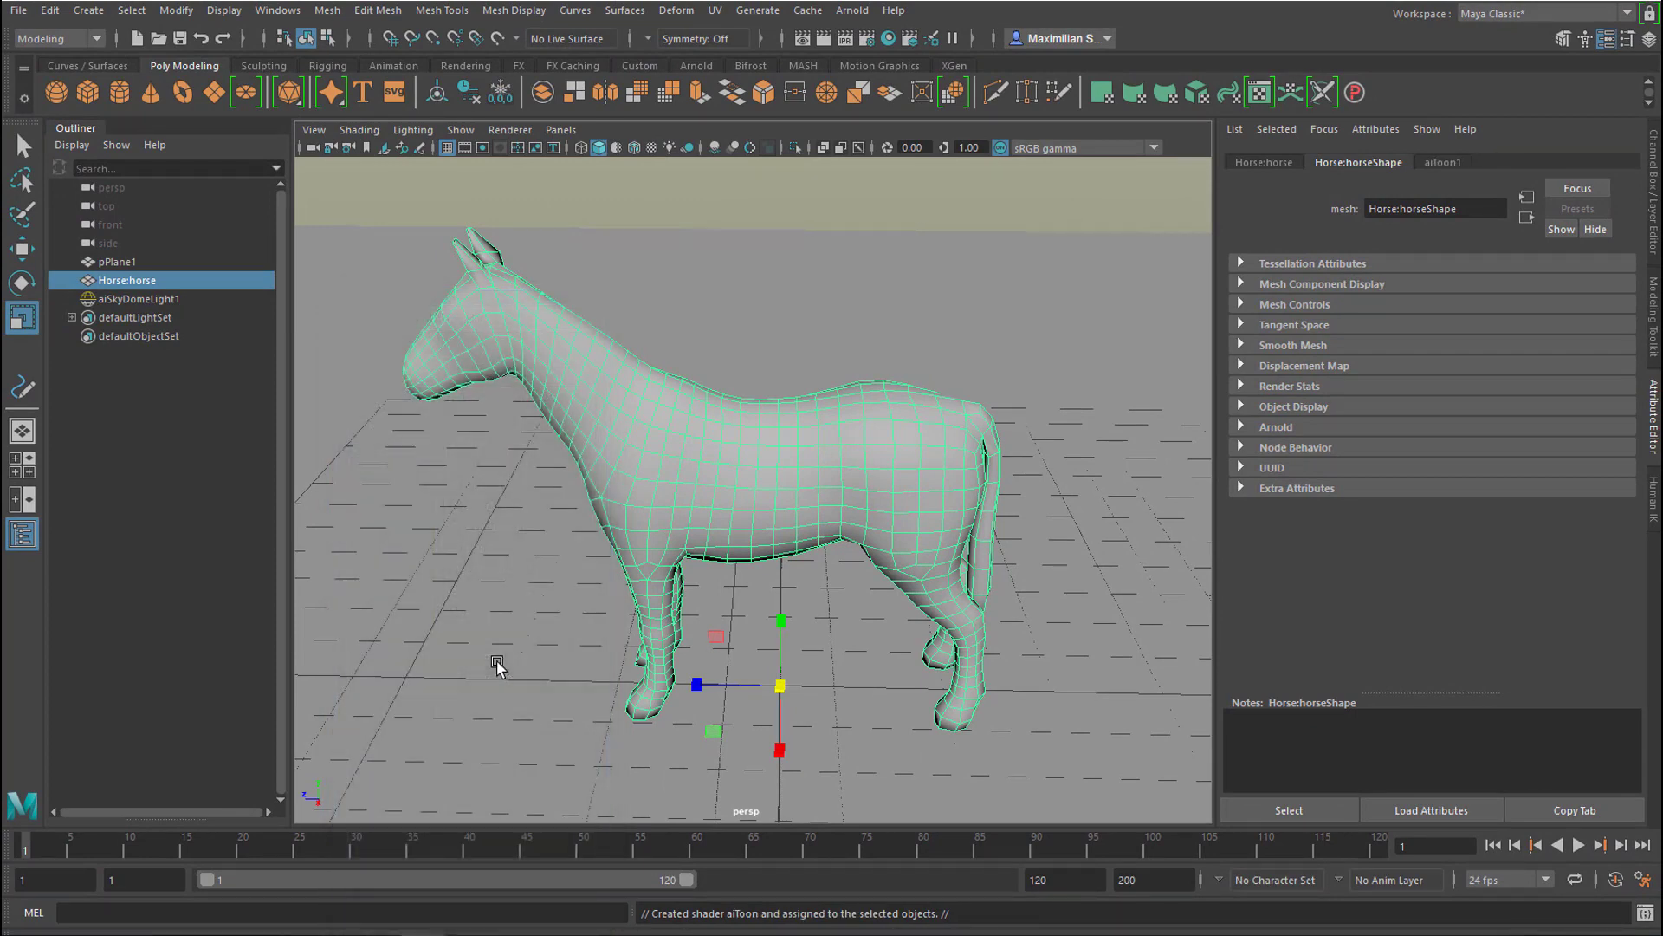
left_click(853, 10)
left_click(856, 40)
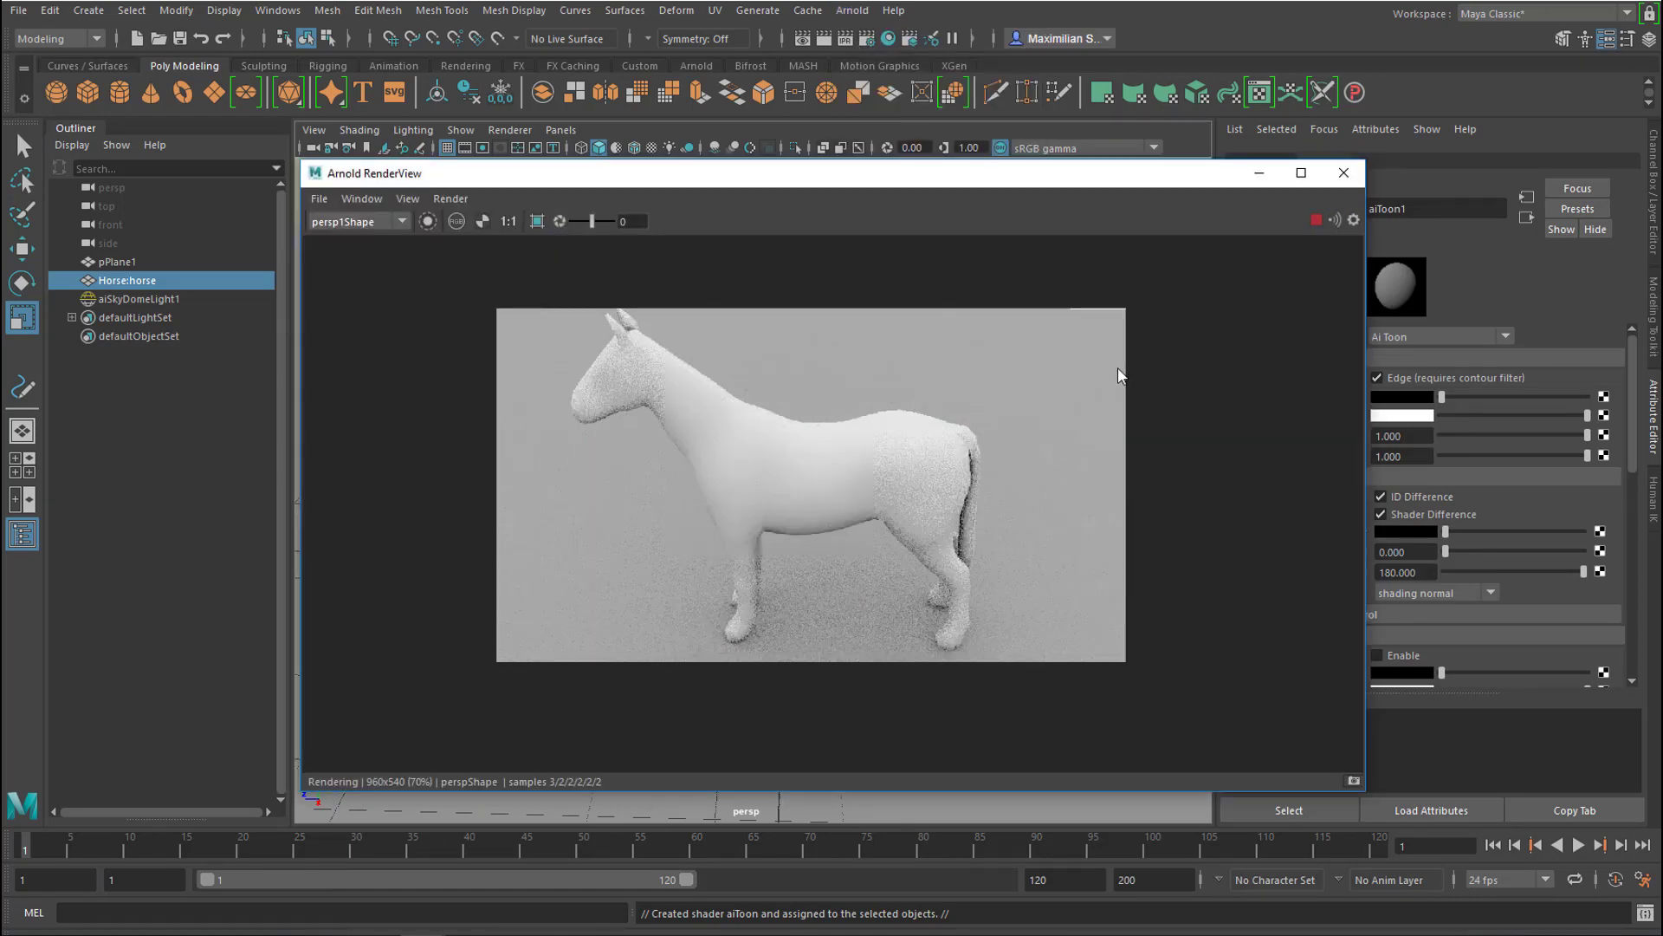
left_click(1343, 173)
Set the Arnold sampling filter type to contour in the render settings.
left_click(866, 40)
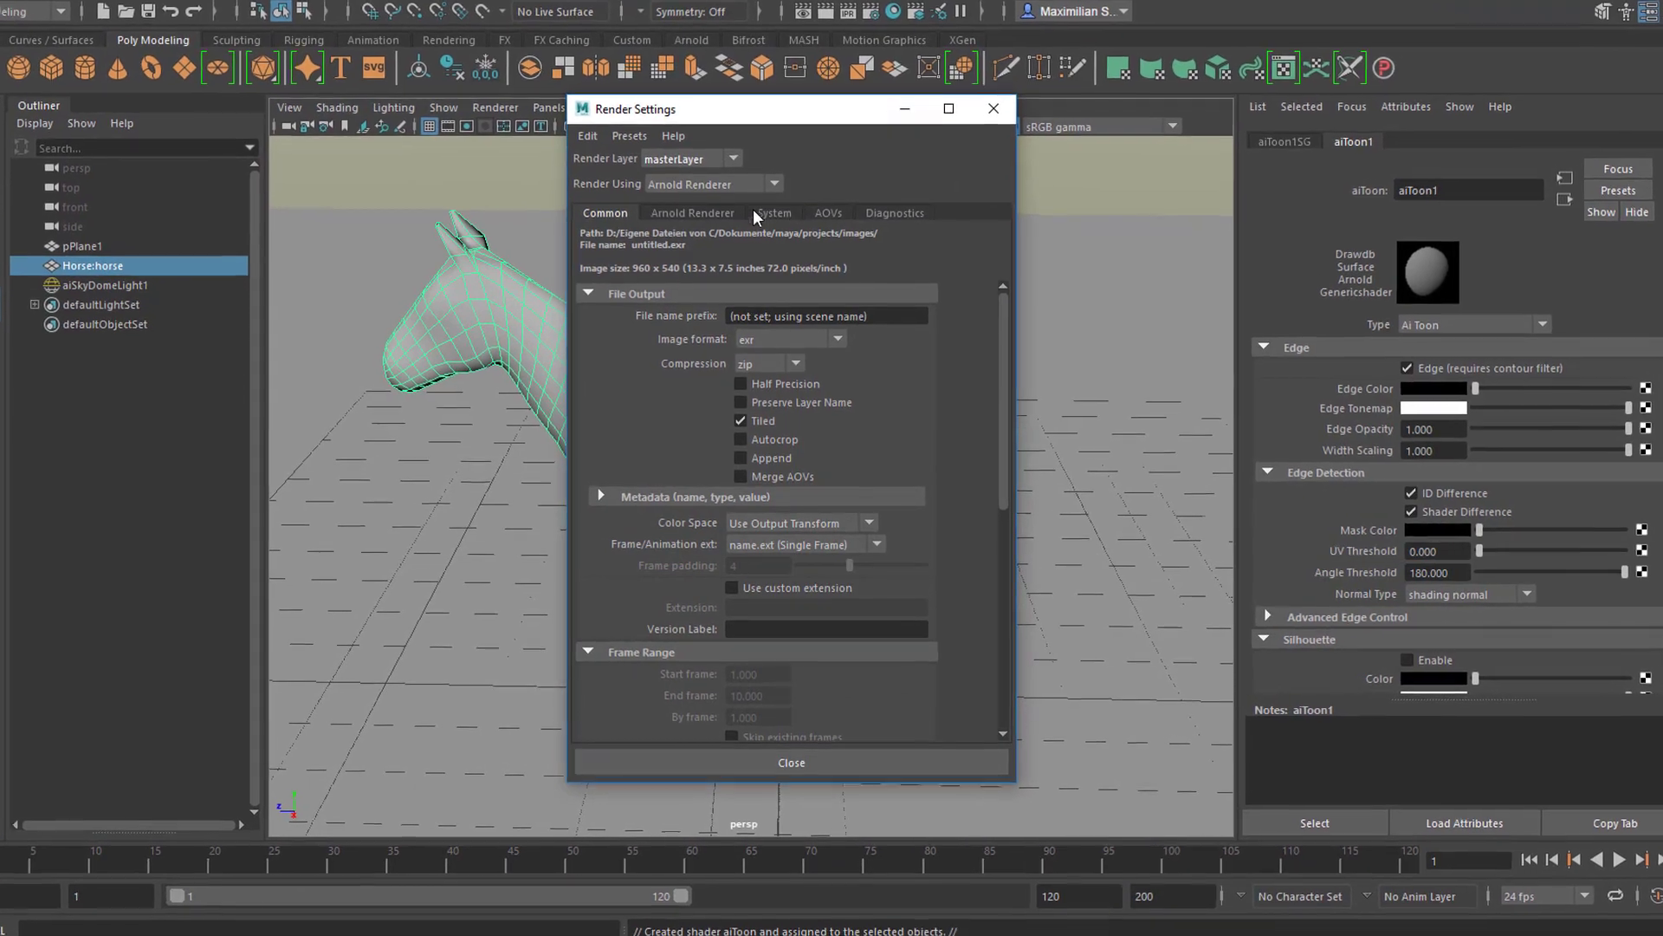
left_click(700, 221)
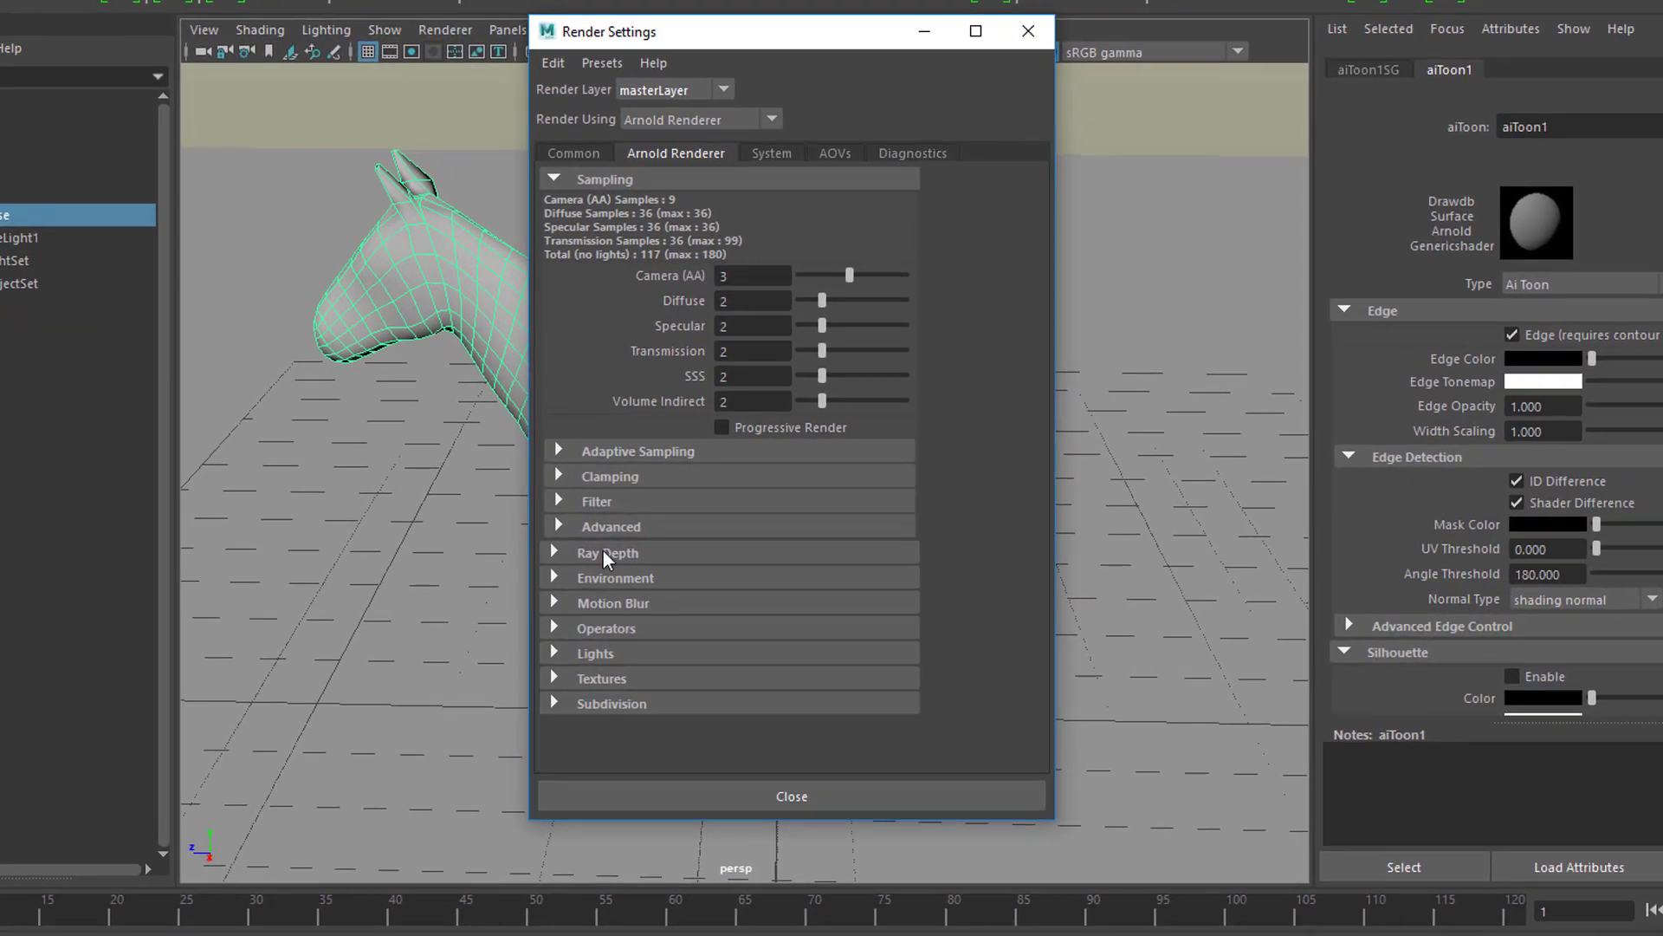
left_click(569, 503)
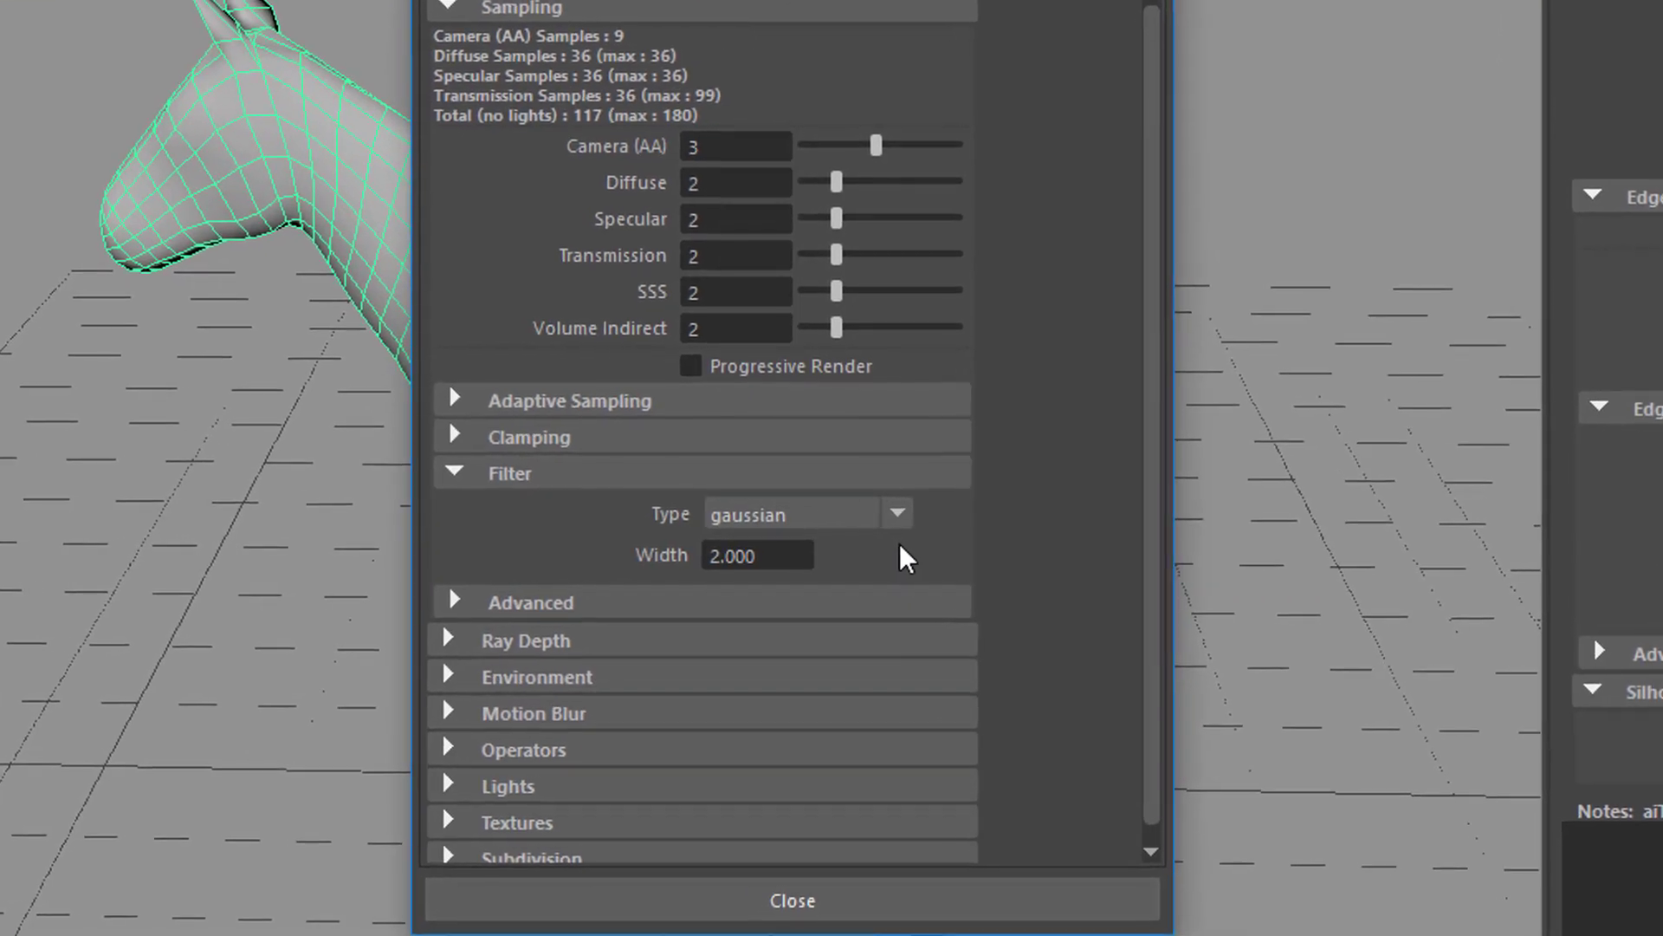
left_click(894, 515)
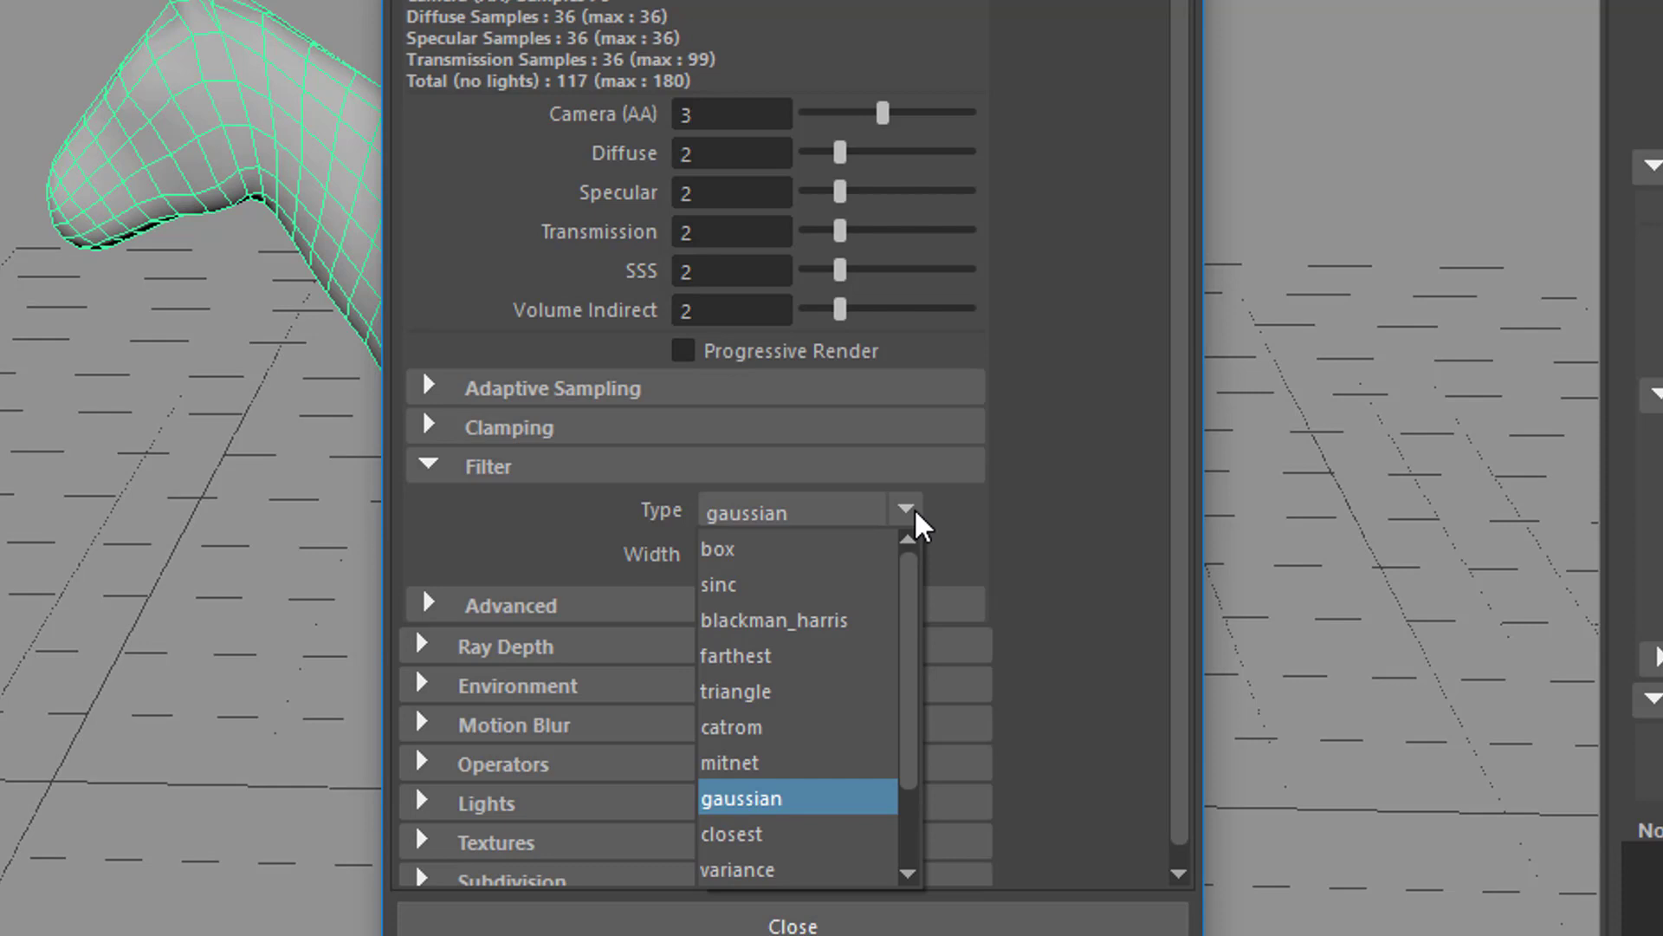
left_click_drag(914, 620, 916, 743)
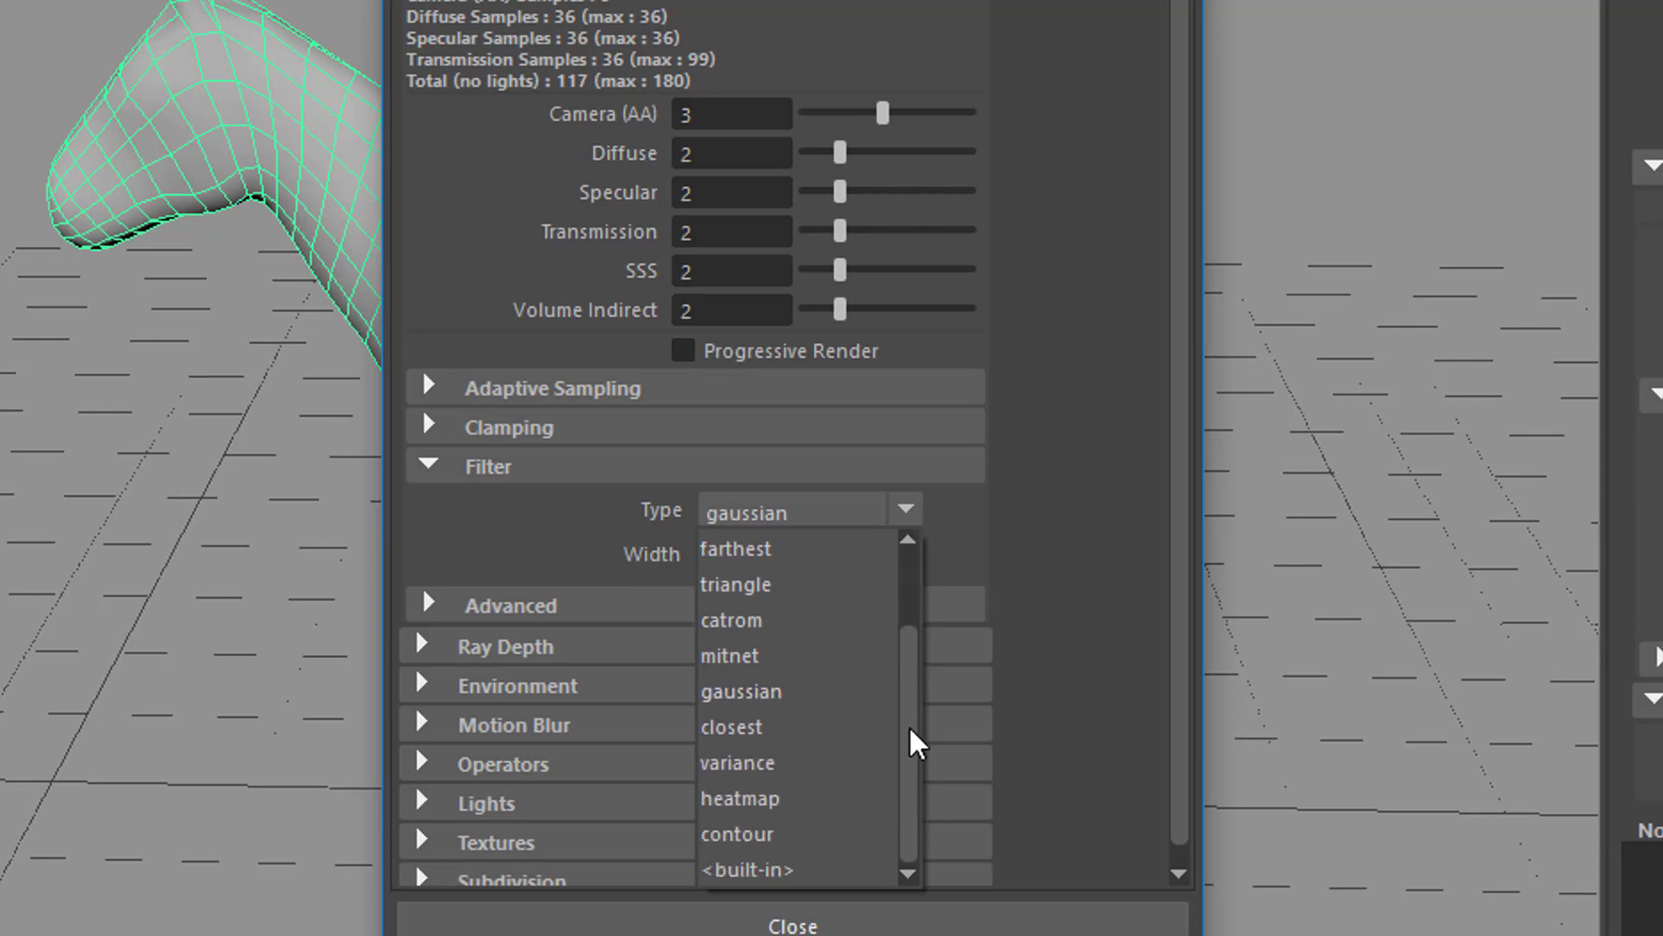
left_click(780, 834)
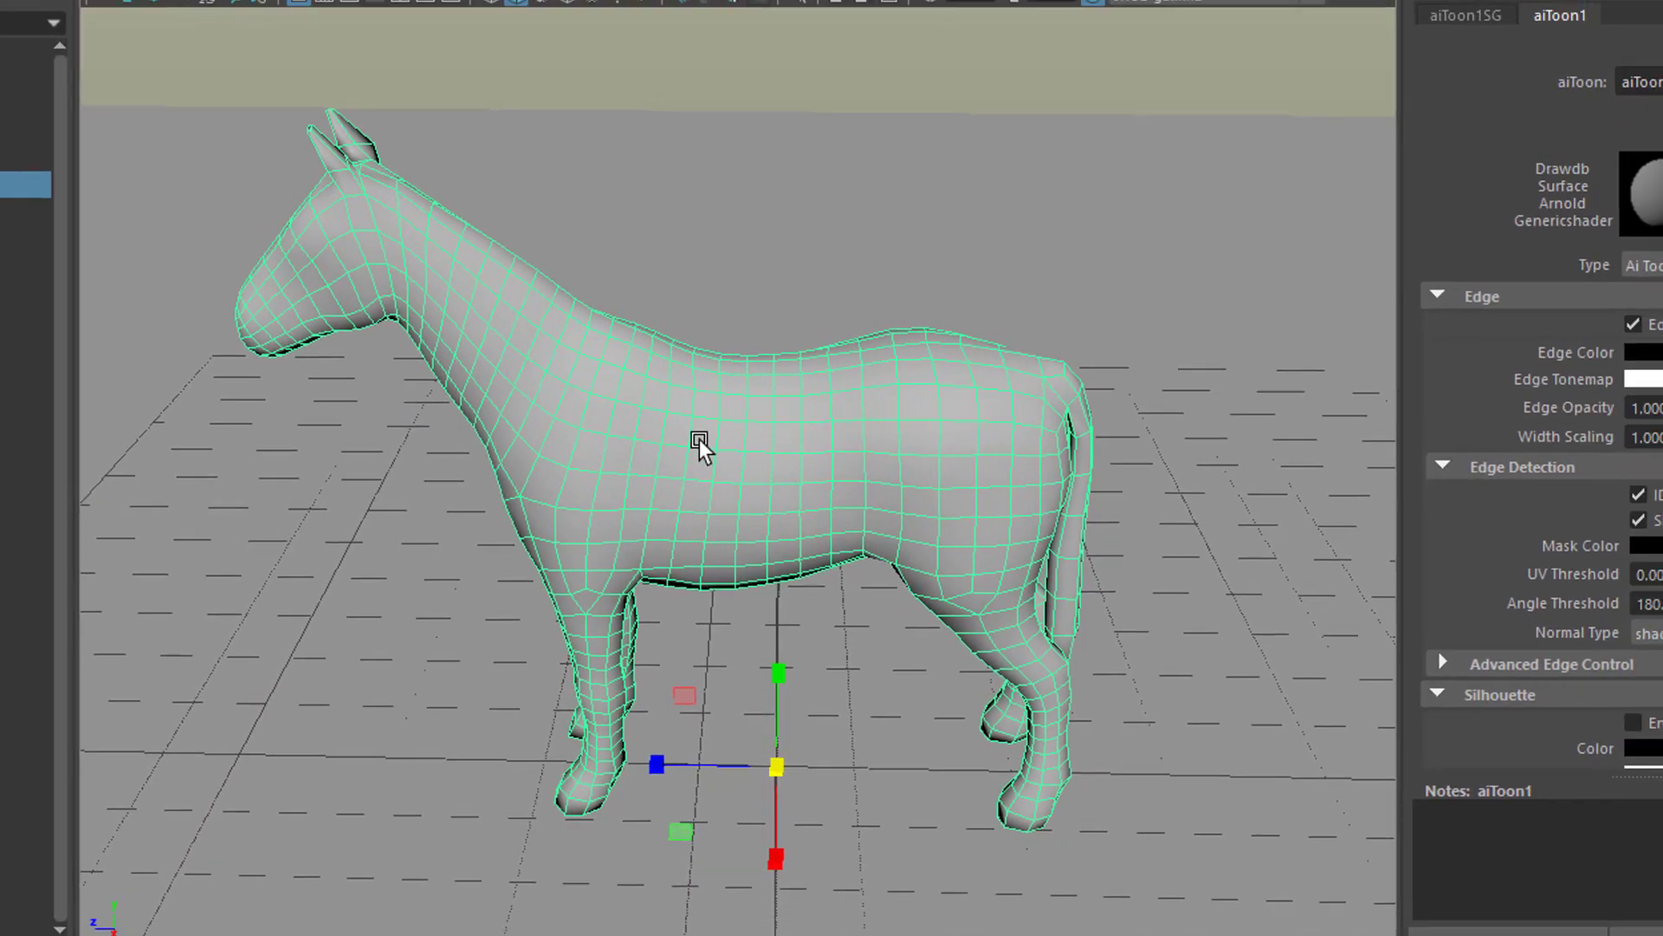
Select all edges of the horse mesh and duplicate them as curves with Duplicate Surface Curves.
right_click(701, 384)
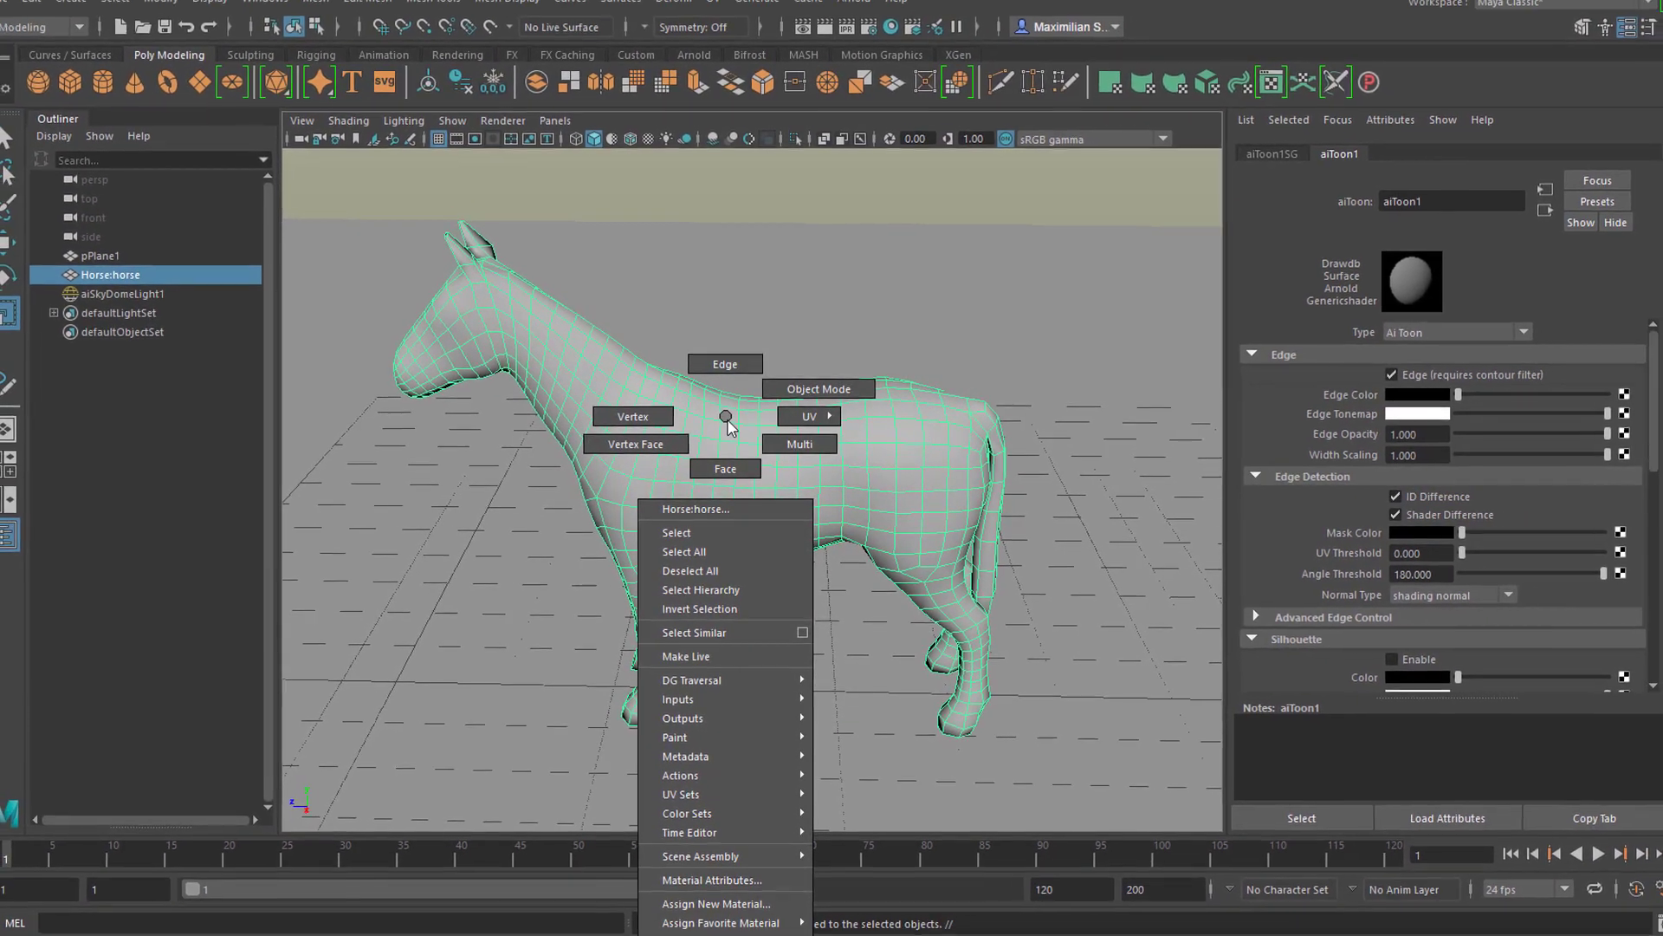
left_click(728, 367)
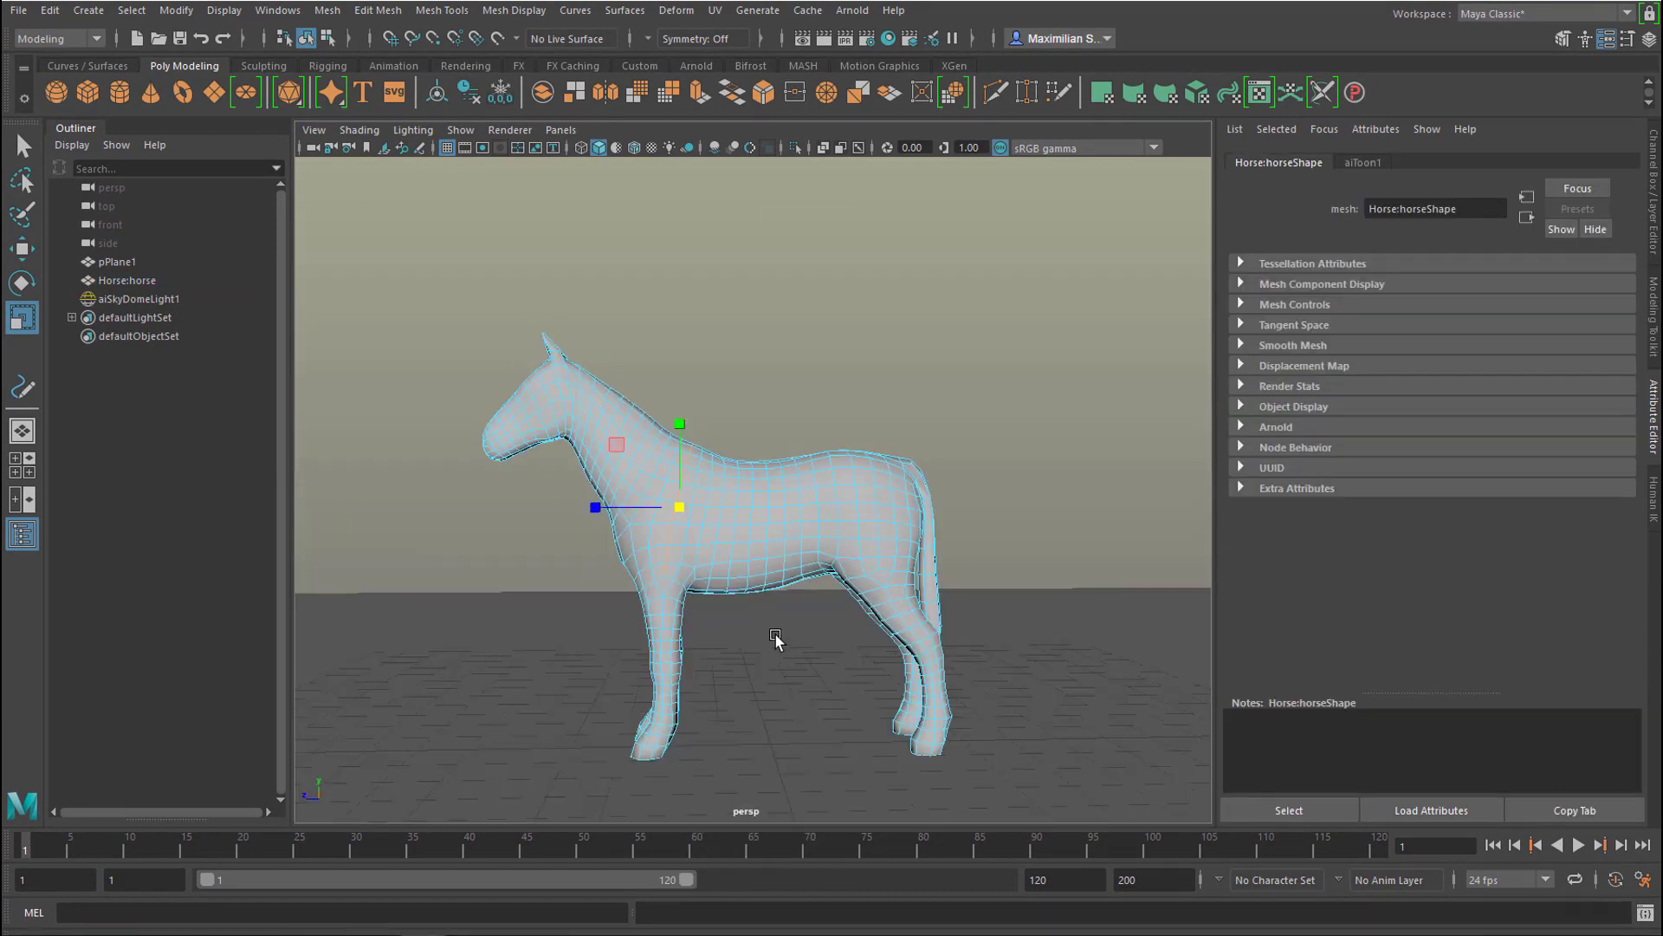
left_click_drag(430, 275, 1002, 791)
left_click_drag(1019, 645, 976, 764, "alt")
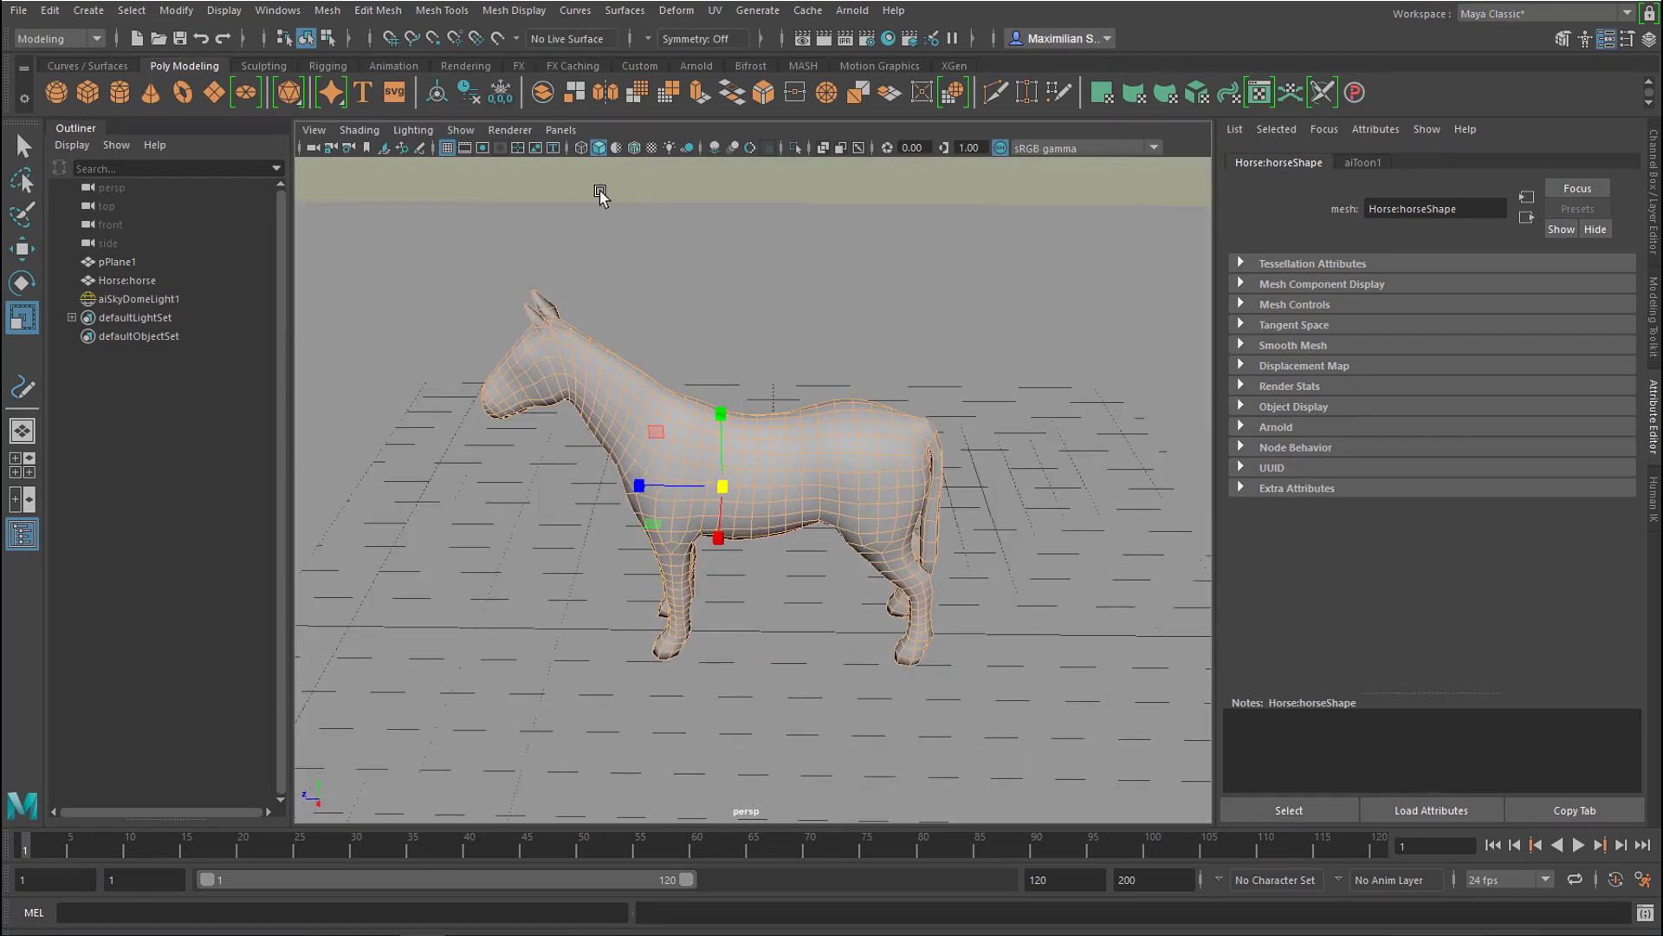
left_click(574, 11)
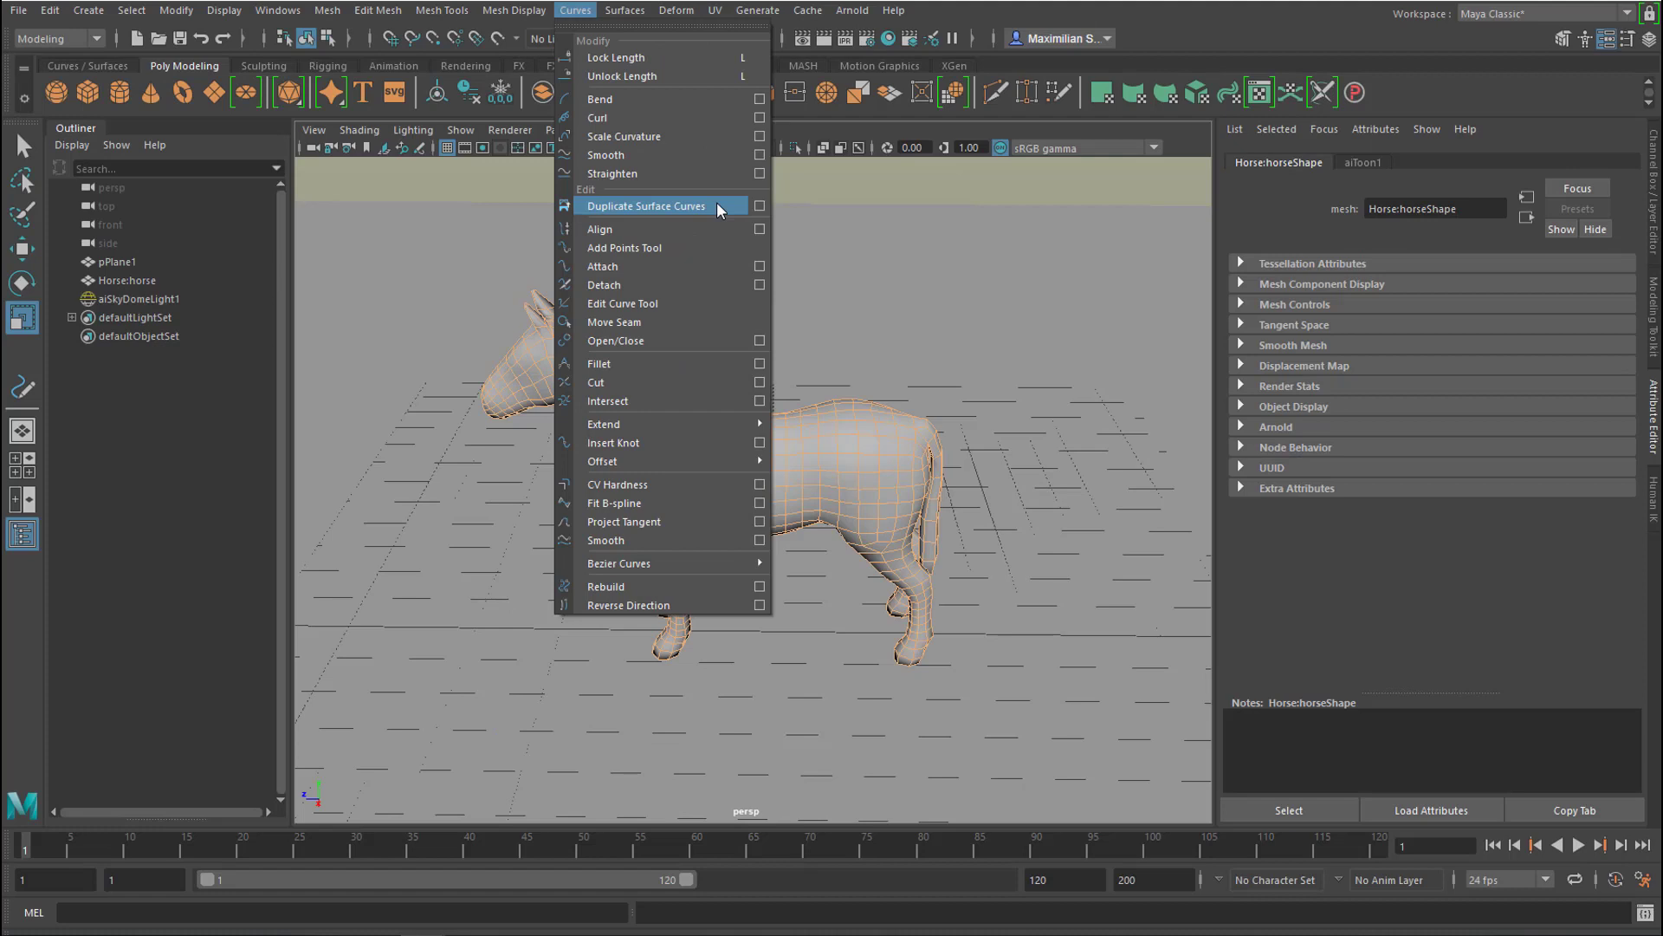
left_click(944, 399)
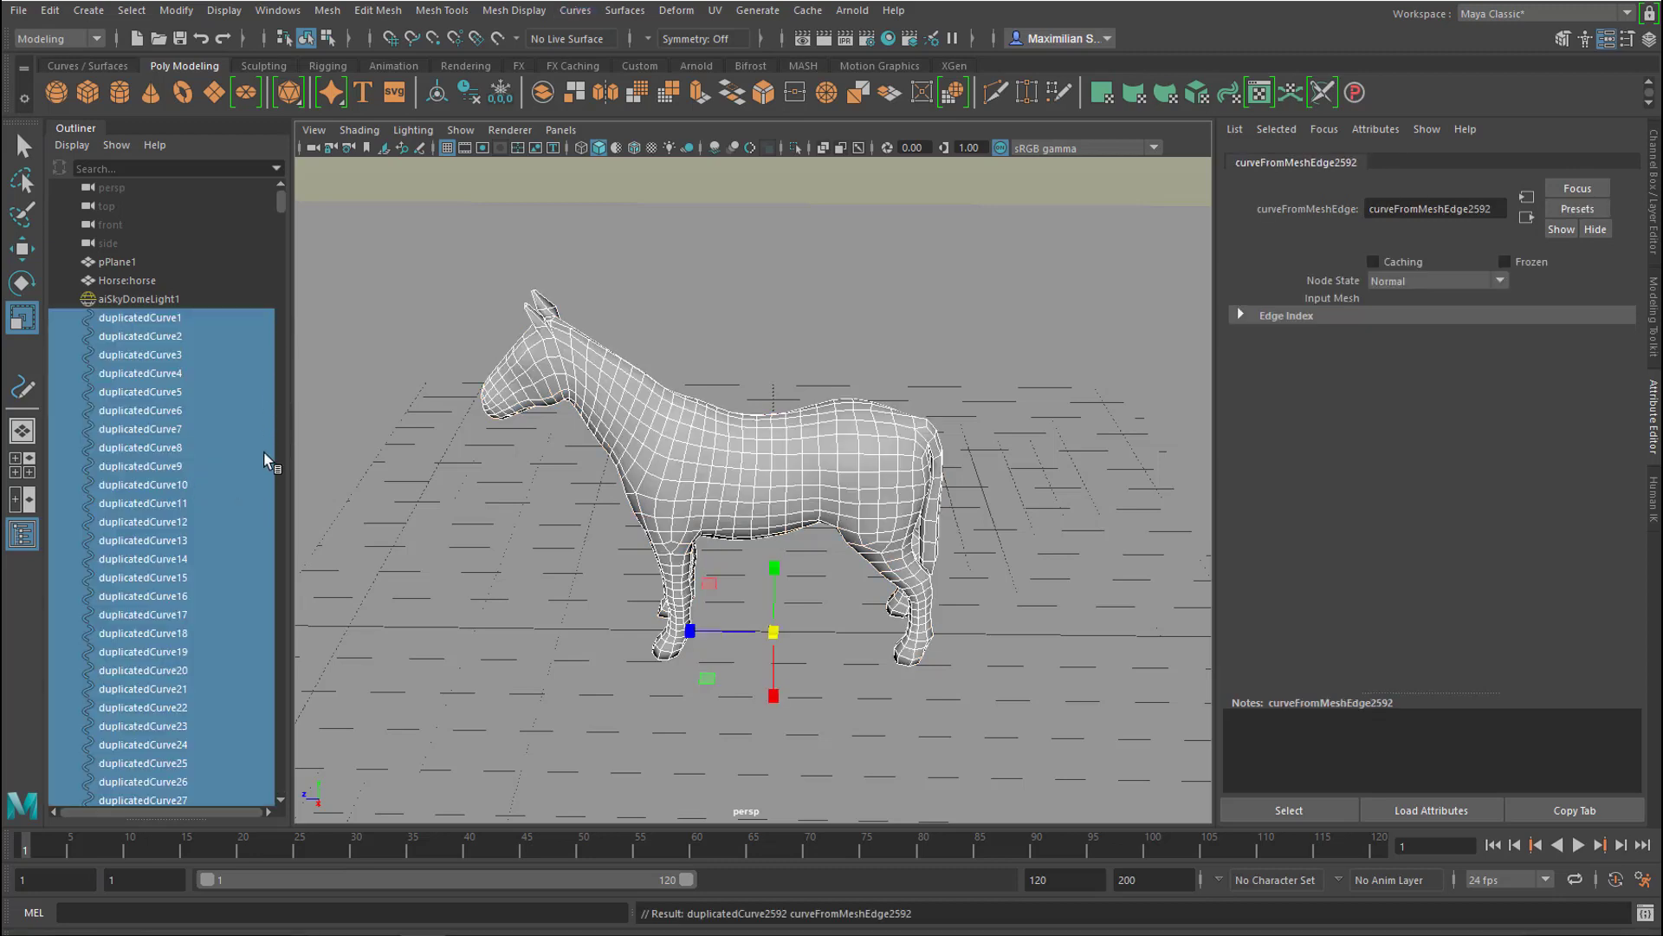
Assign the existing Horse:blinn1 material to the horse mesh.
left_click(694, 449)
right_click_drag(696, 418, 765, 687)
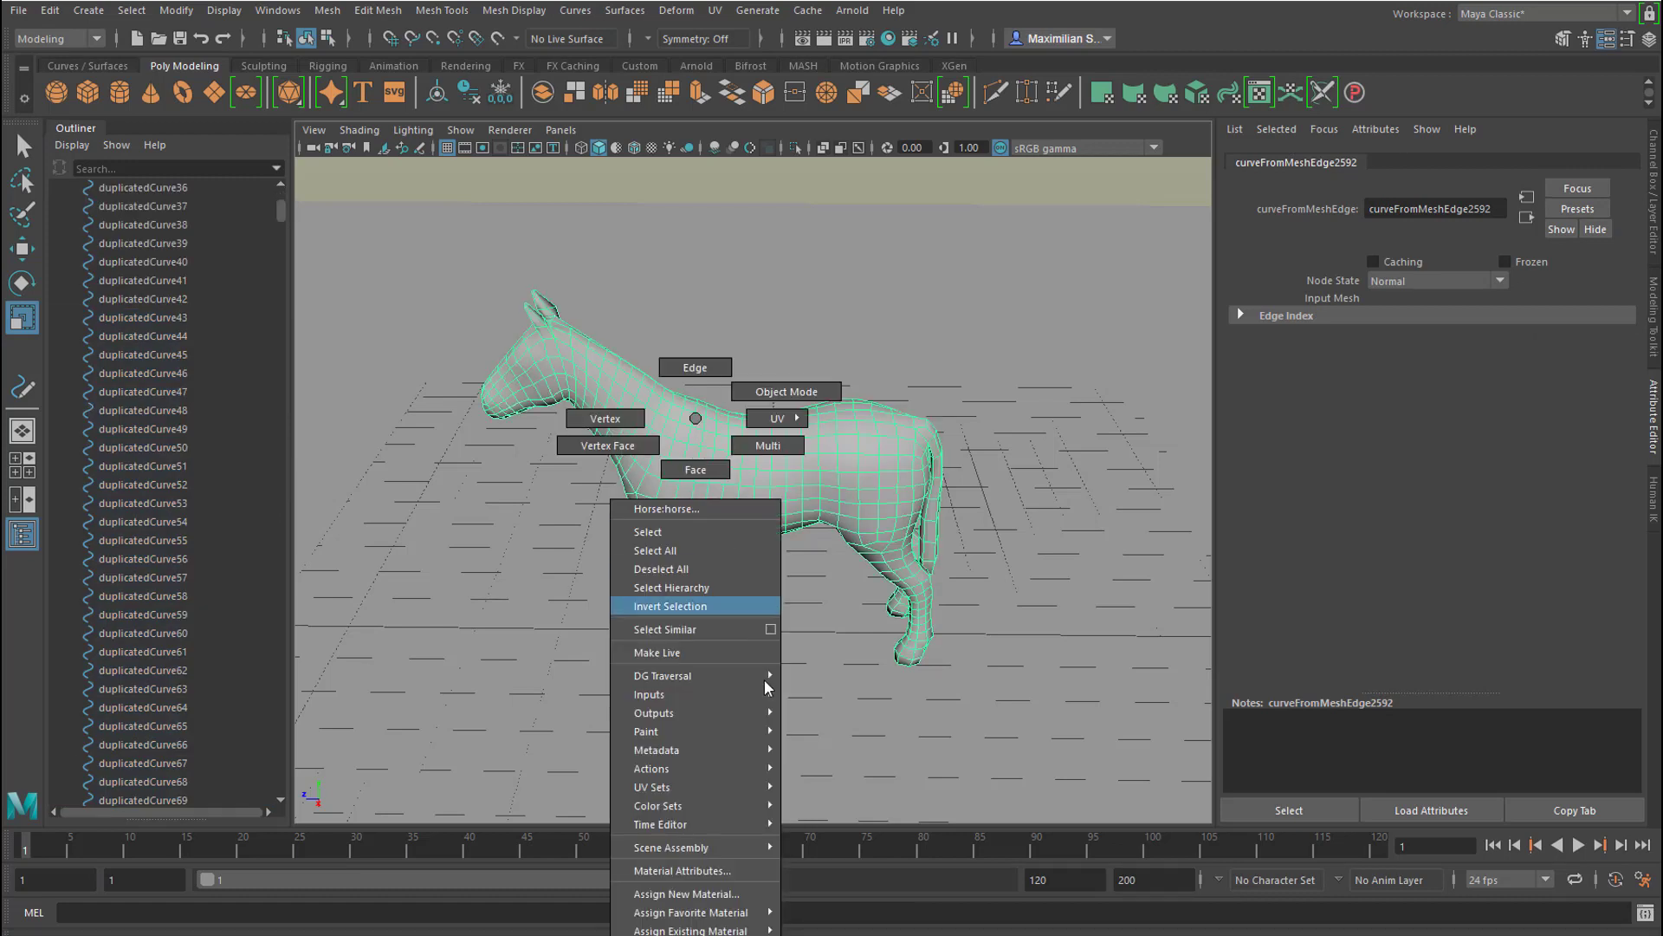
mouse_move(723, 929)
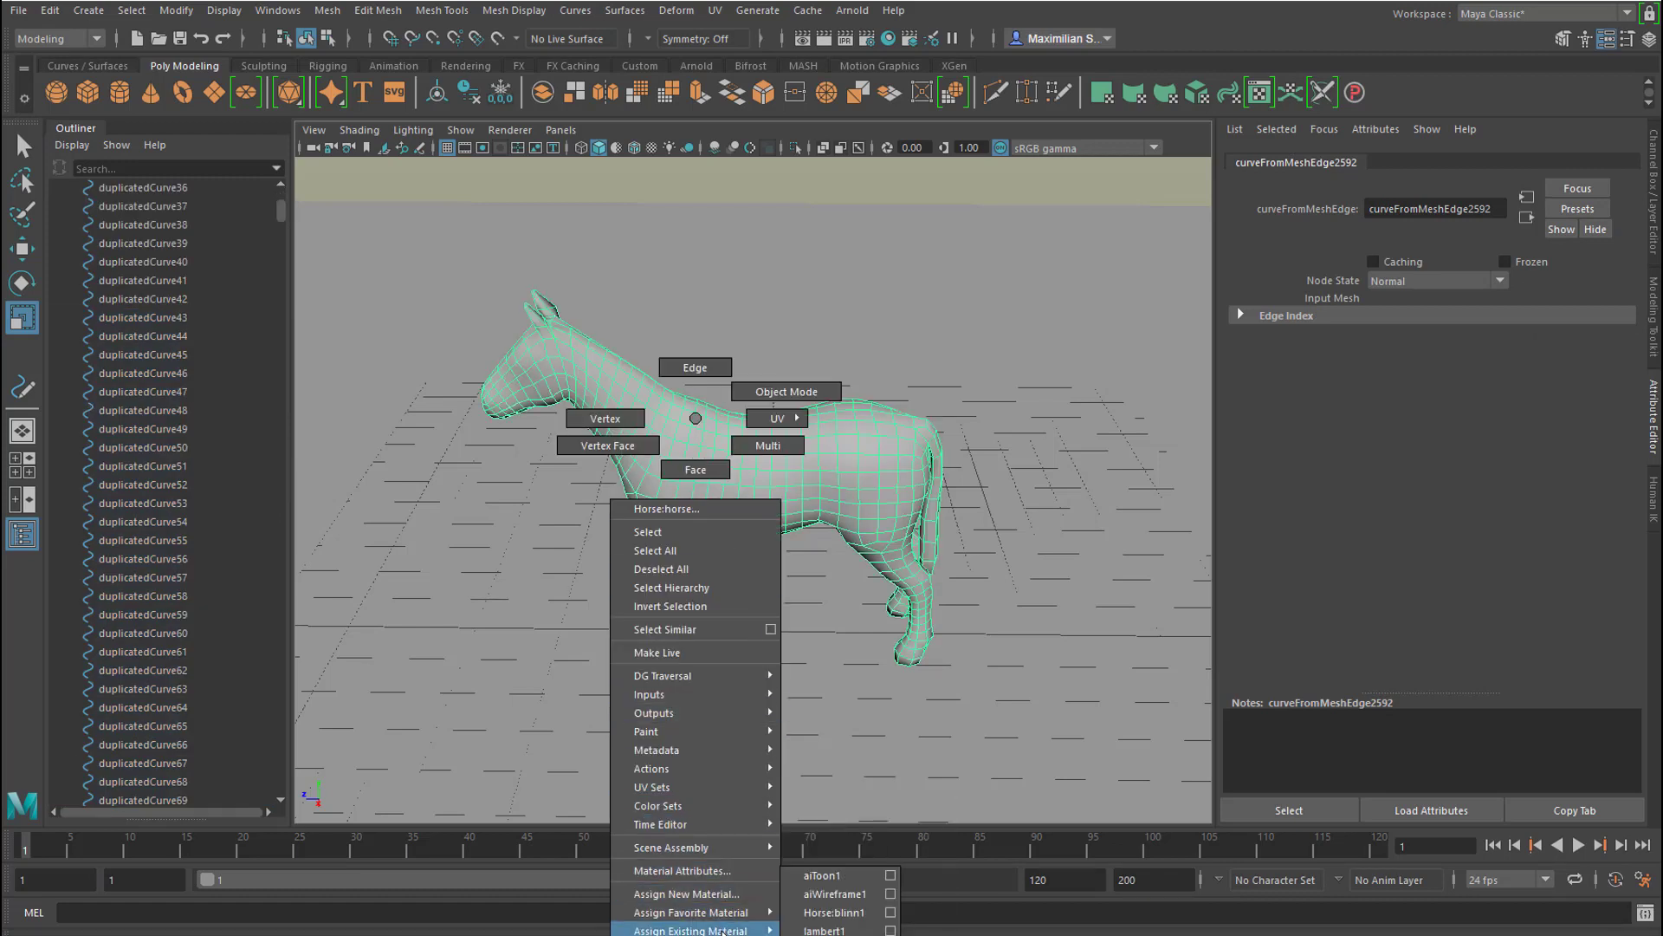
left_click(834, 912)
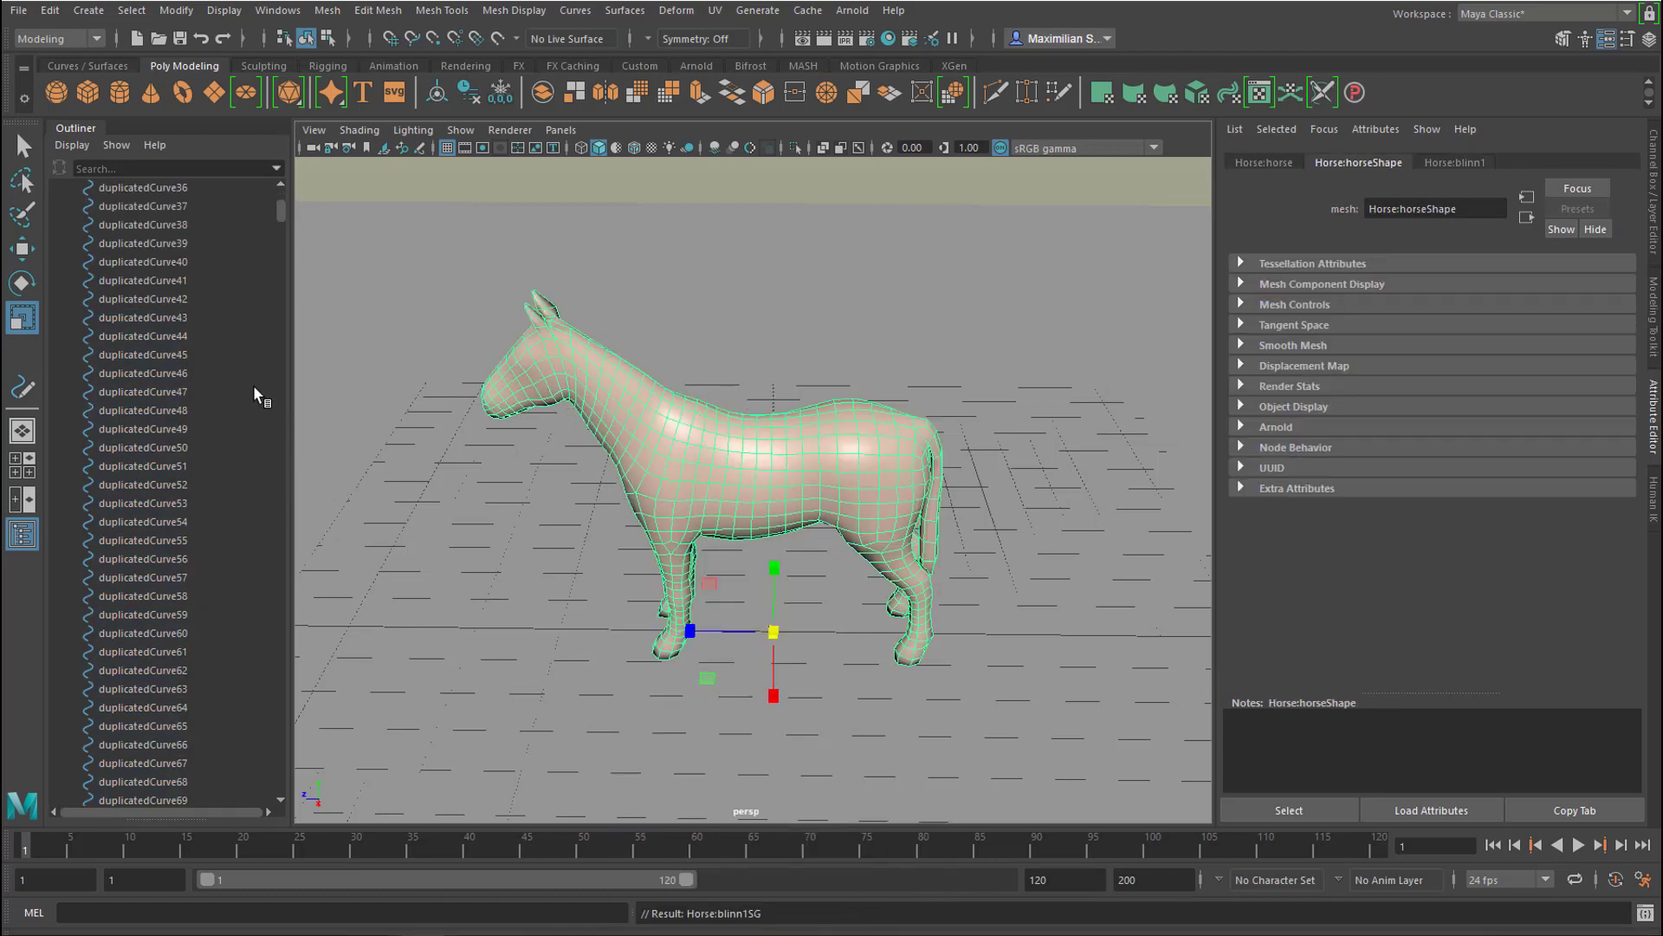
left_click(164, 226)
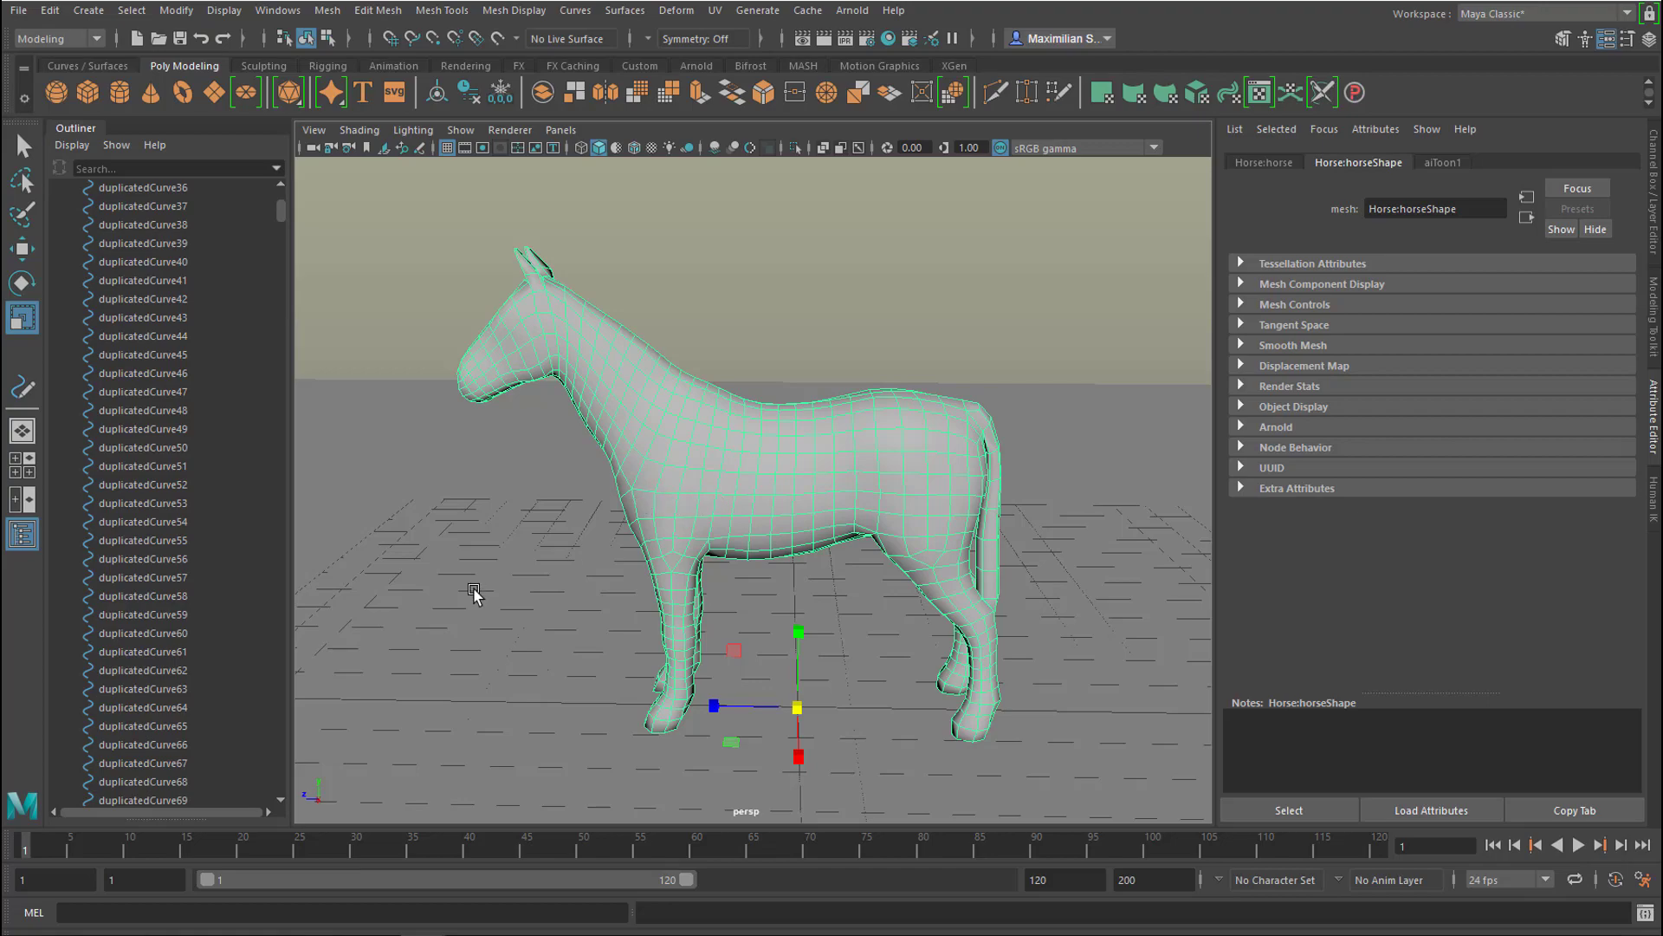
Hide the horse mesh and test the remaining duplicated curves with an Arnold render.
key("ctrl+h")
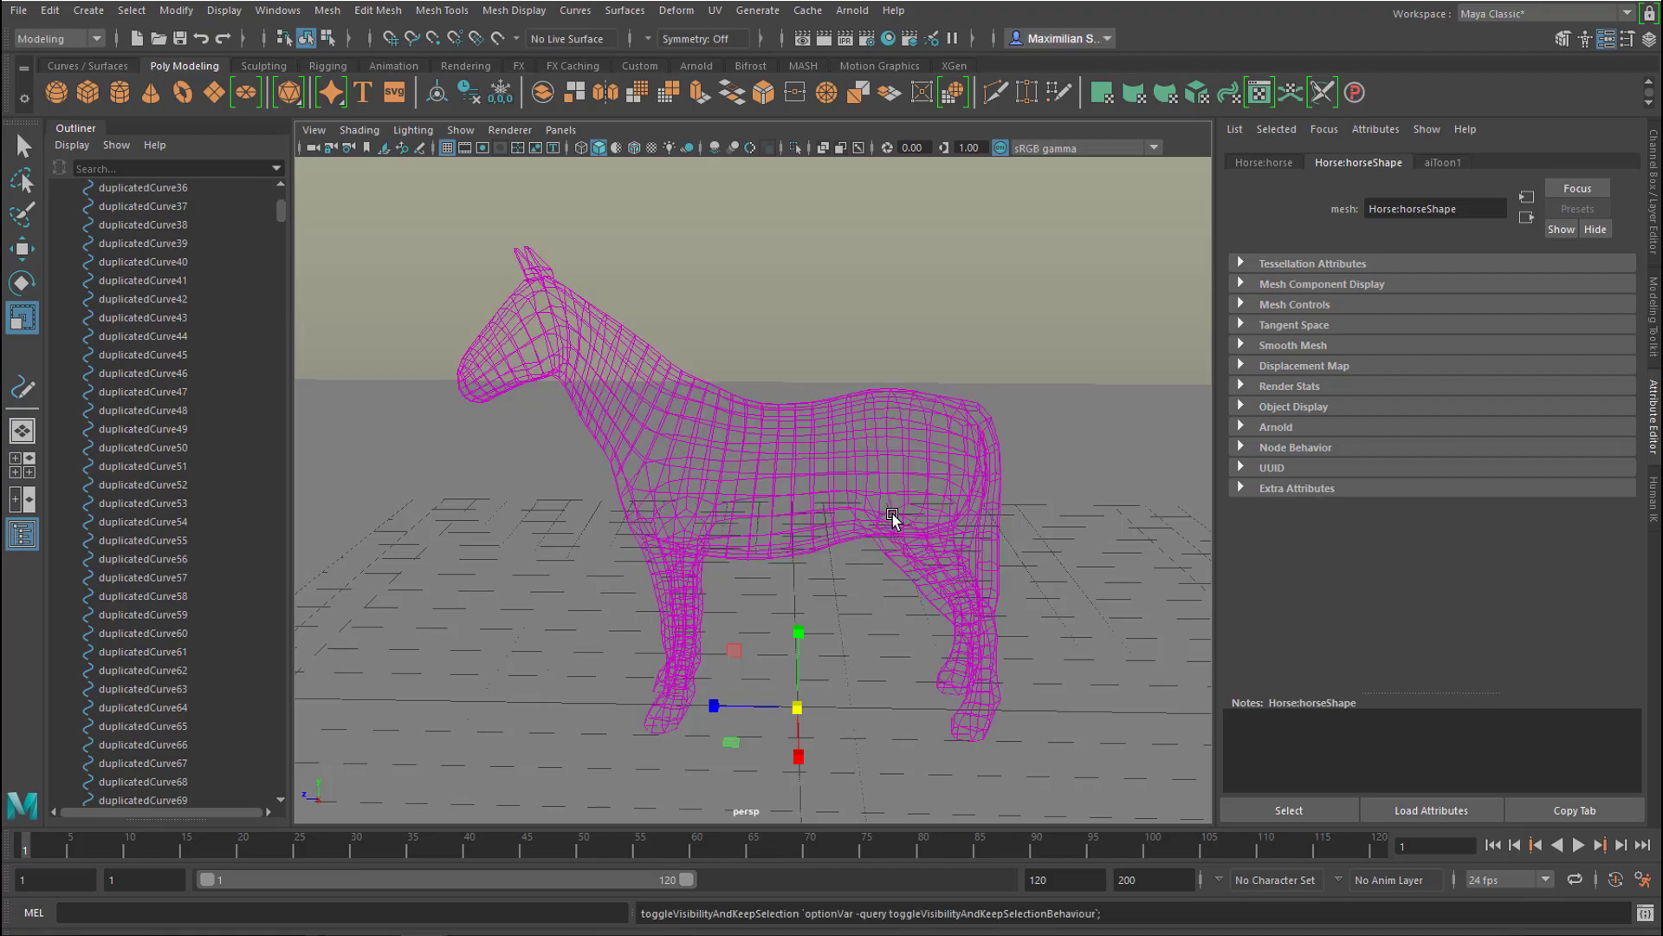
mouse_move(890, 544)
left_mouse_down("alt")
mouse_move(869, 598)
mouse_move(898, 561)
mouse_move(985, 520)
mouse_move(793, 573)
mouse_move(847, 594)
mouse_move(899, 568)
left_mouse_up("alt")
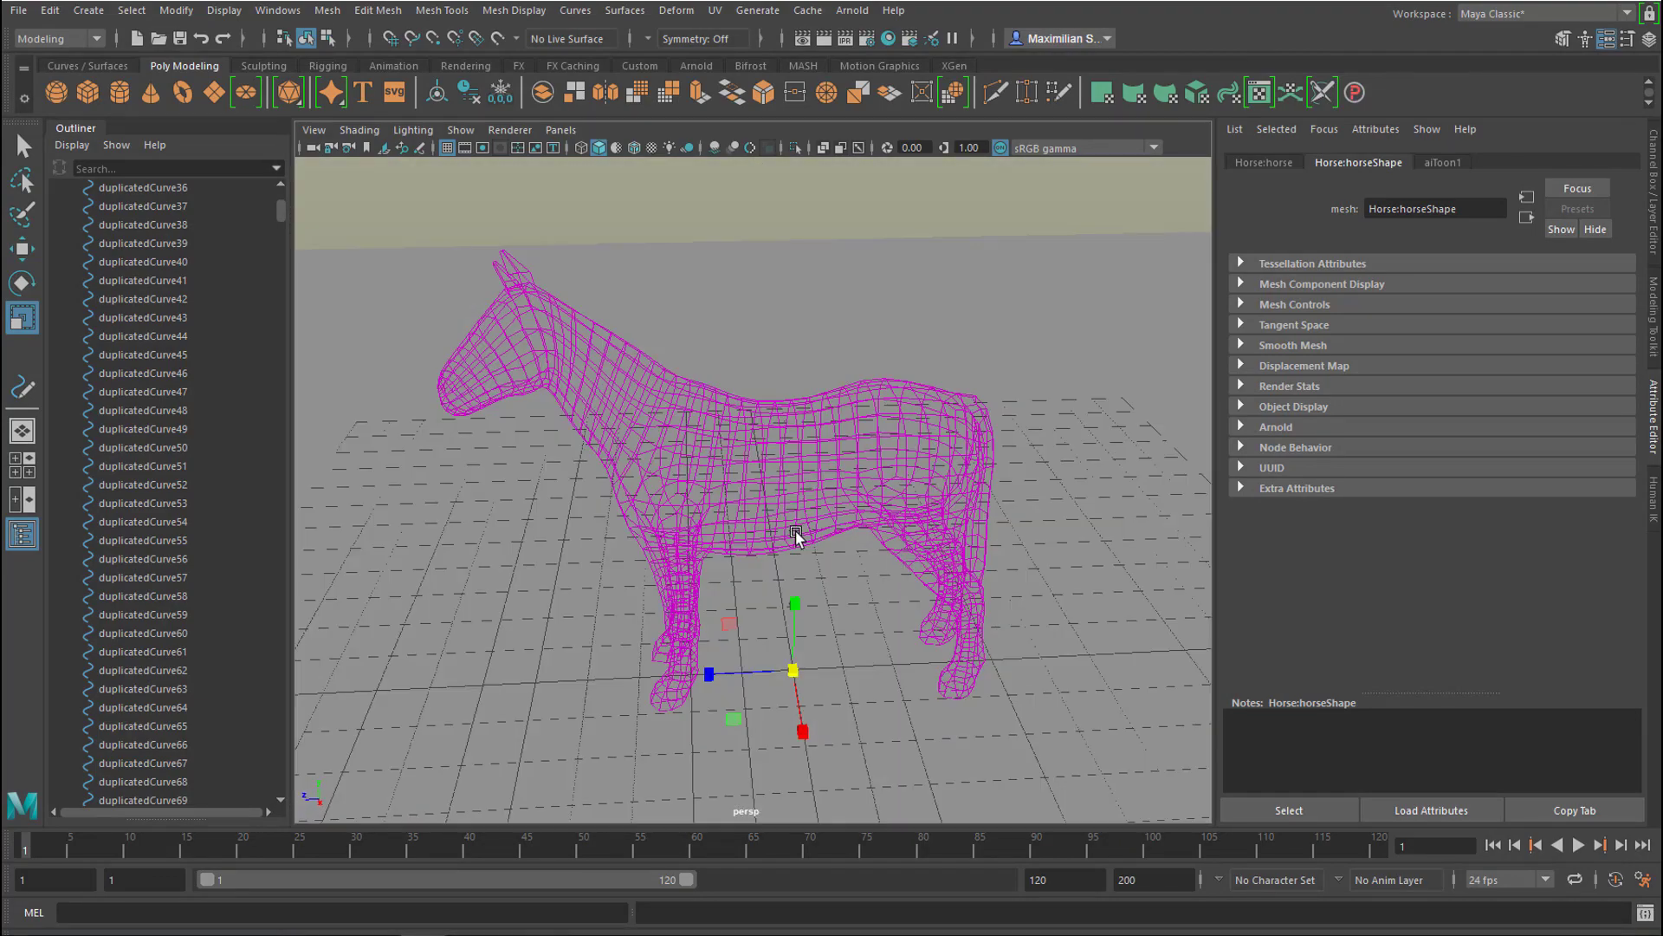
left_click_drag(791, 531, 808, 535, "alt")
left_click(864, 15)
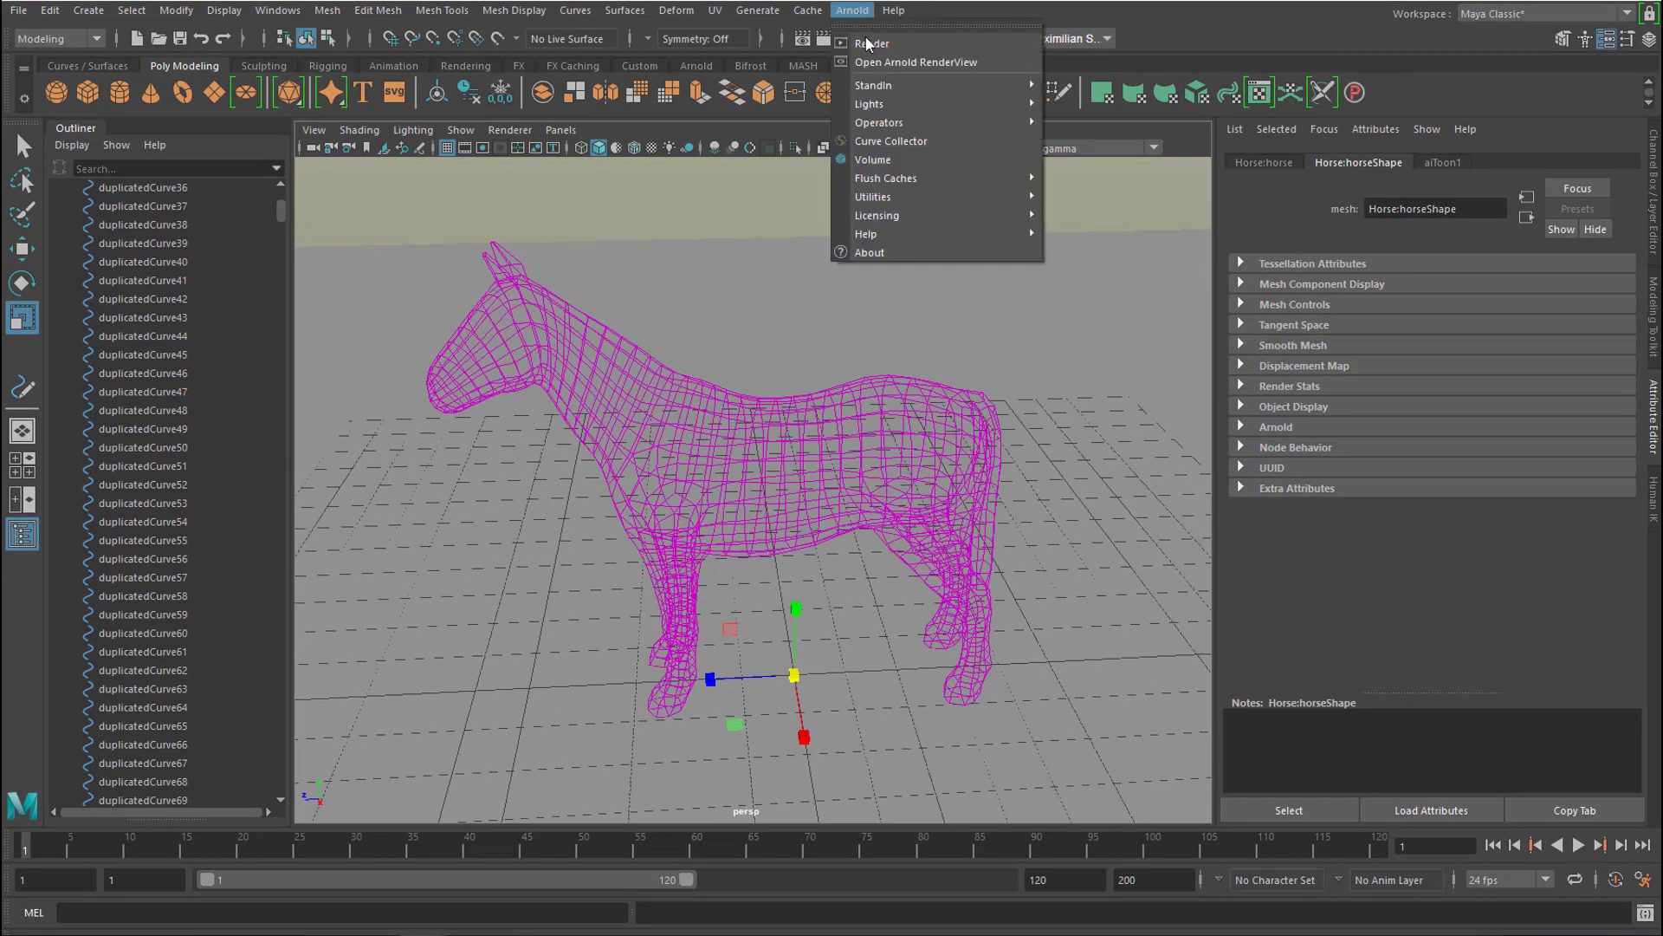
left_click(869, 43)
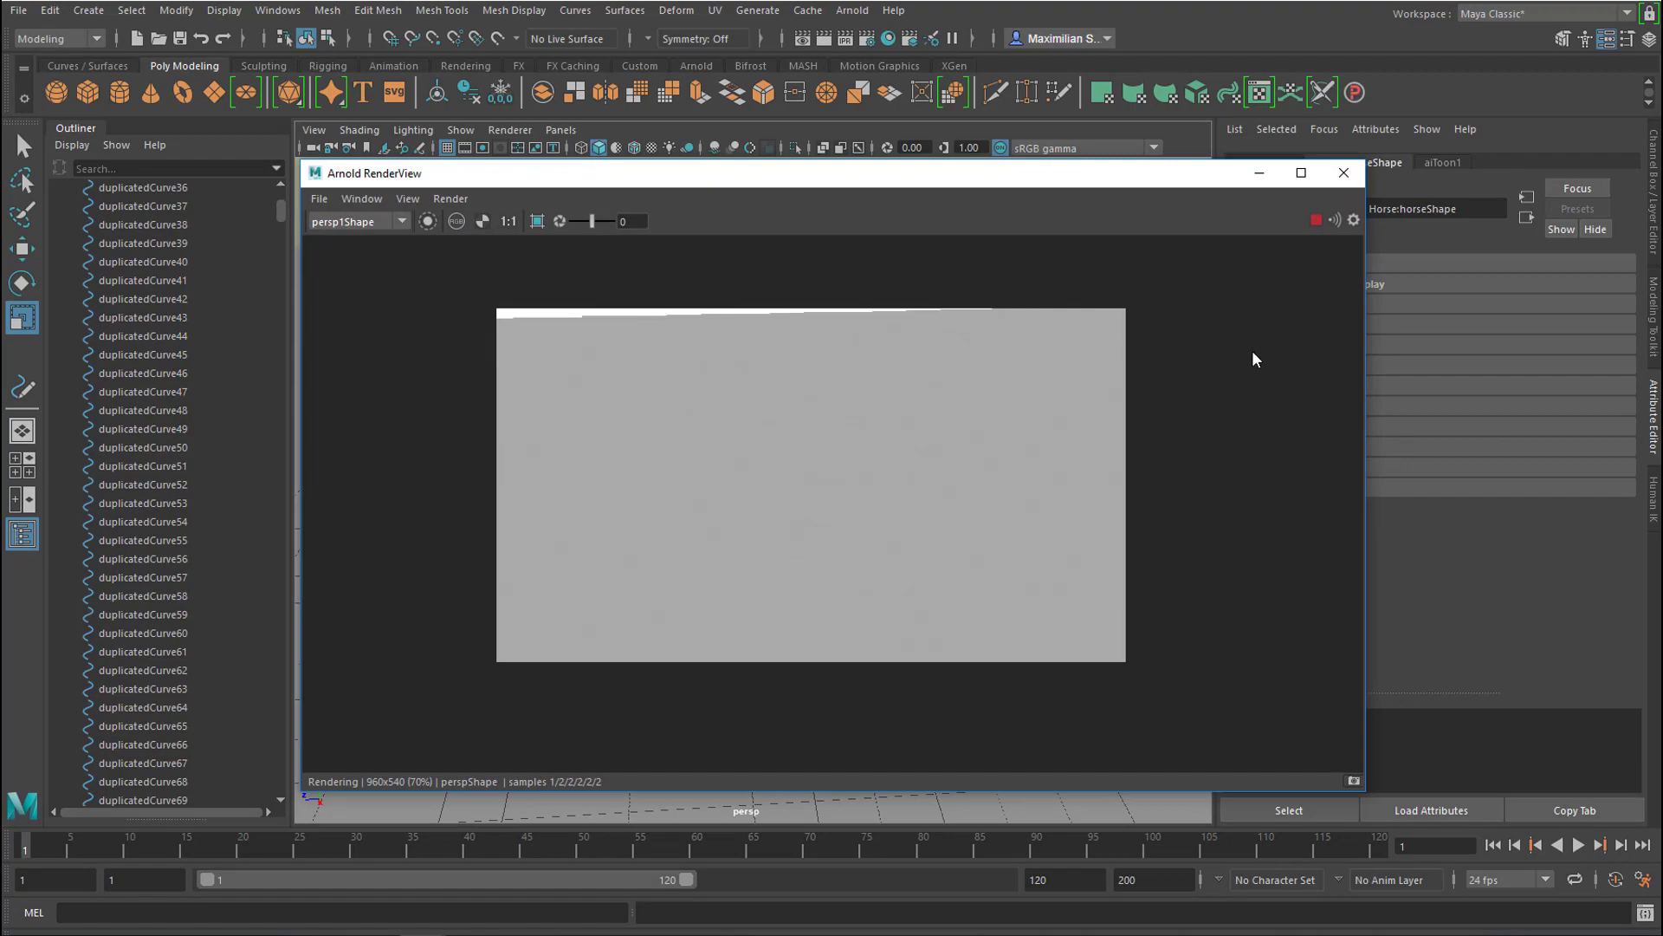
left_click(1343, 173)
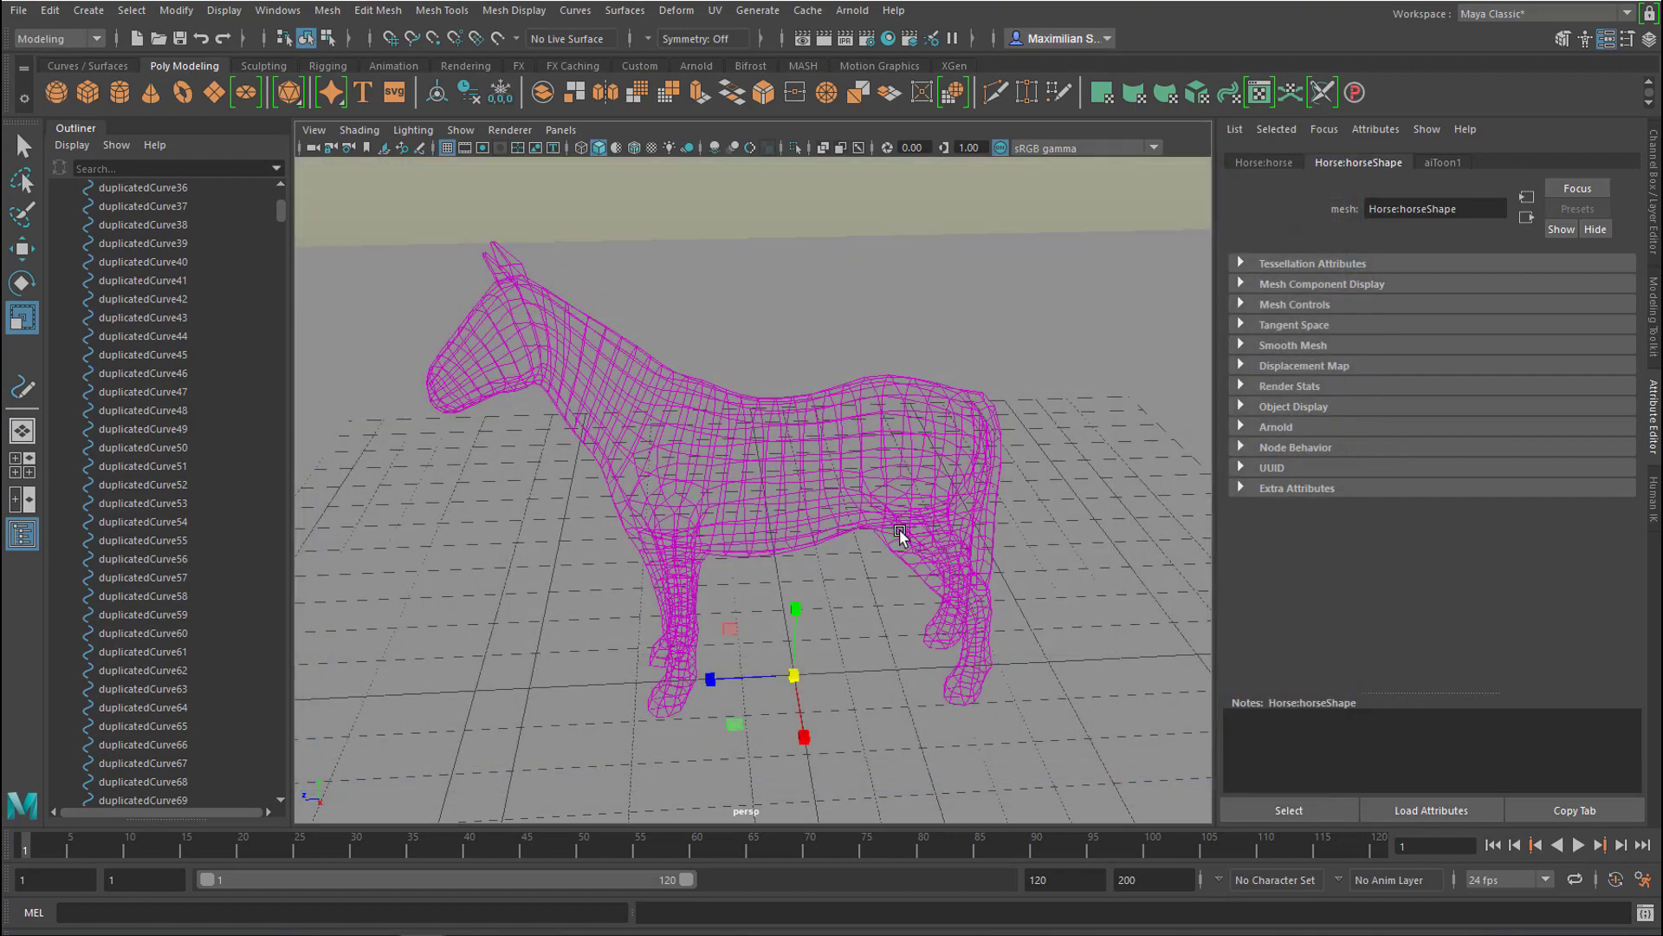
Select a single duplicated curve on the horse's body and display its Arnold attributes.
left_click_drag(893, 539, 885, 507, "alt")
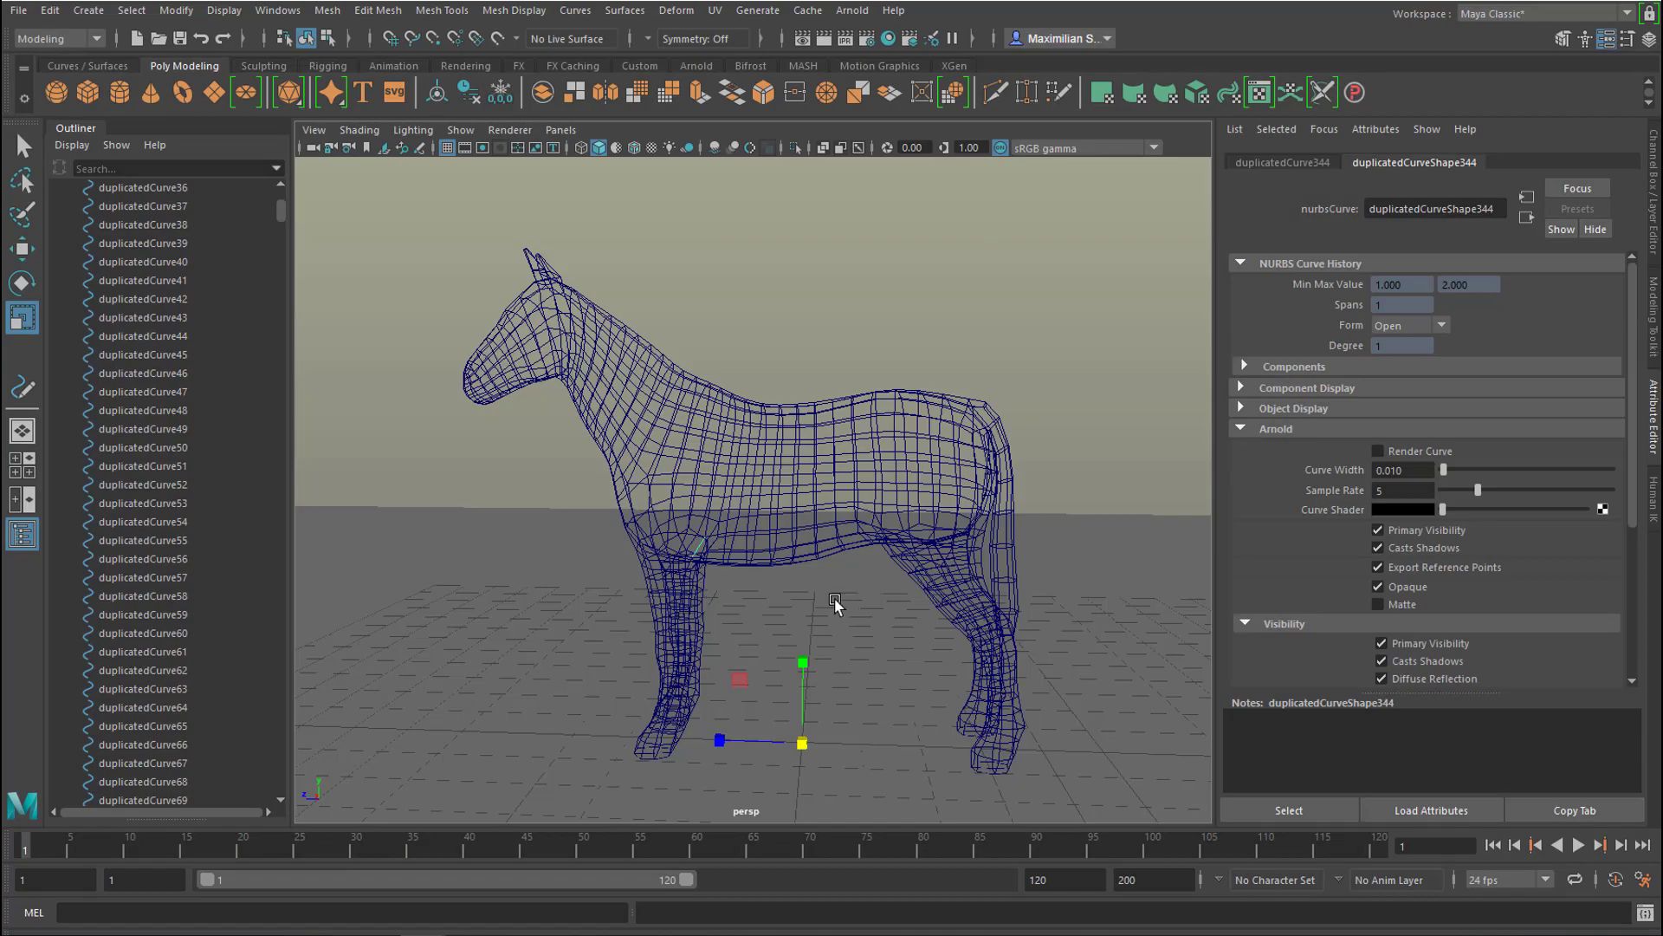
left_click_drag(834, 598, 784, 622, "alt")
left_click(159, 502)
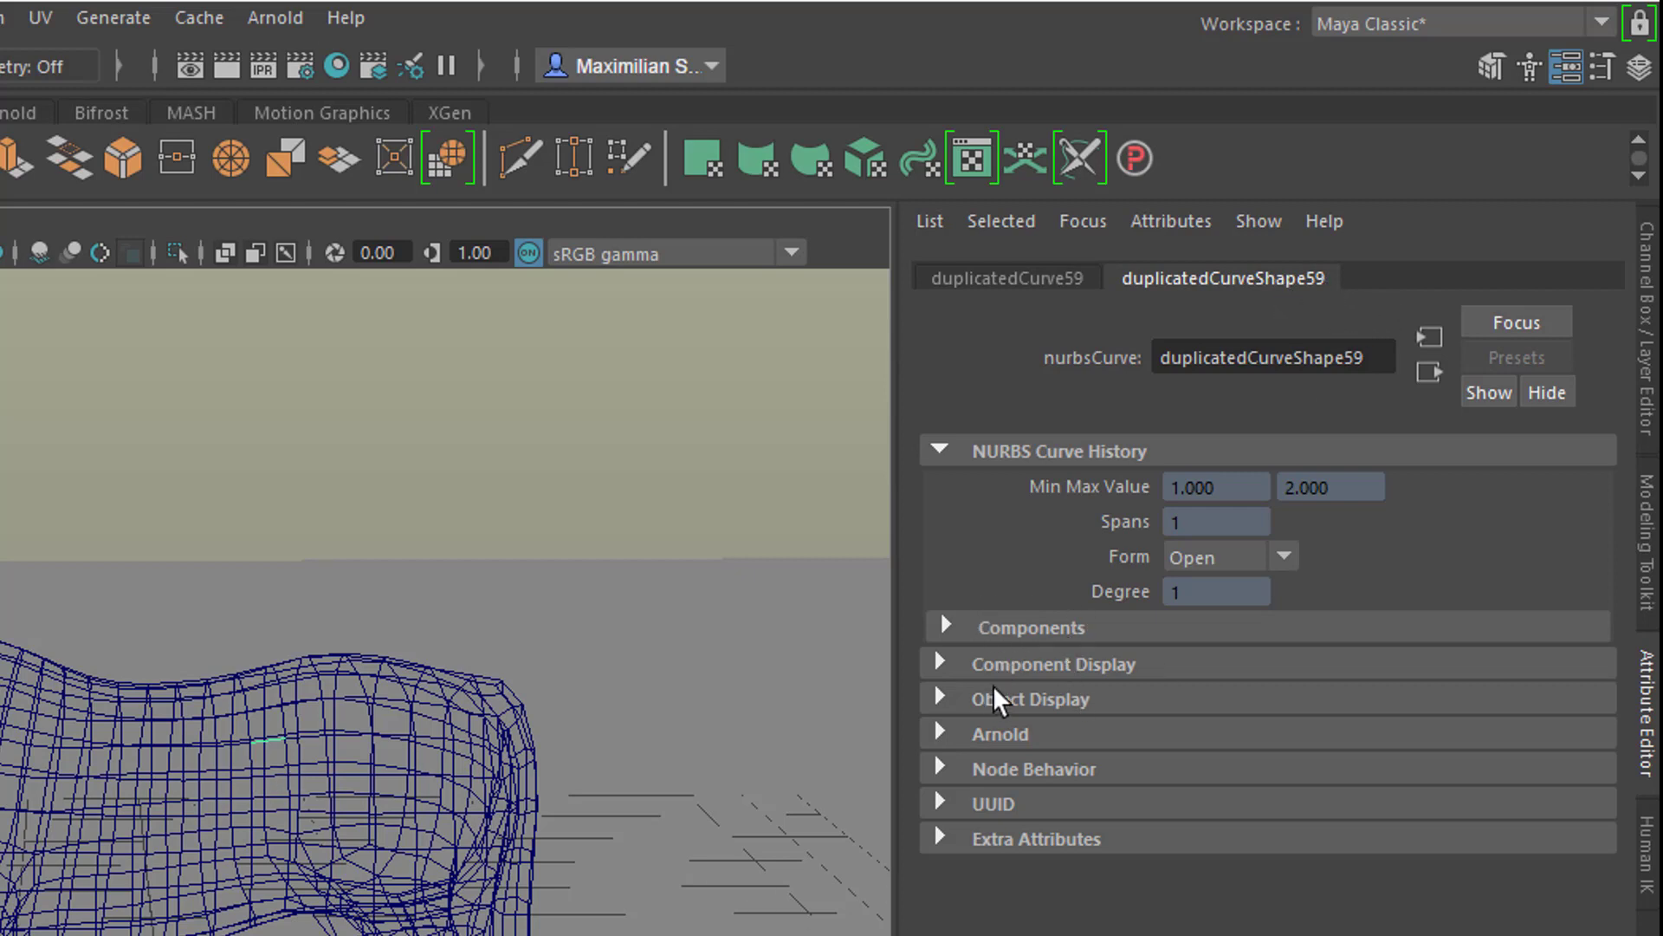
left_click(941, 734)
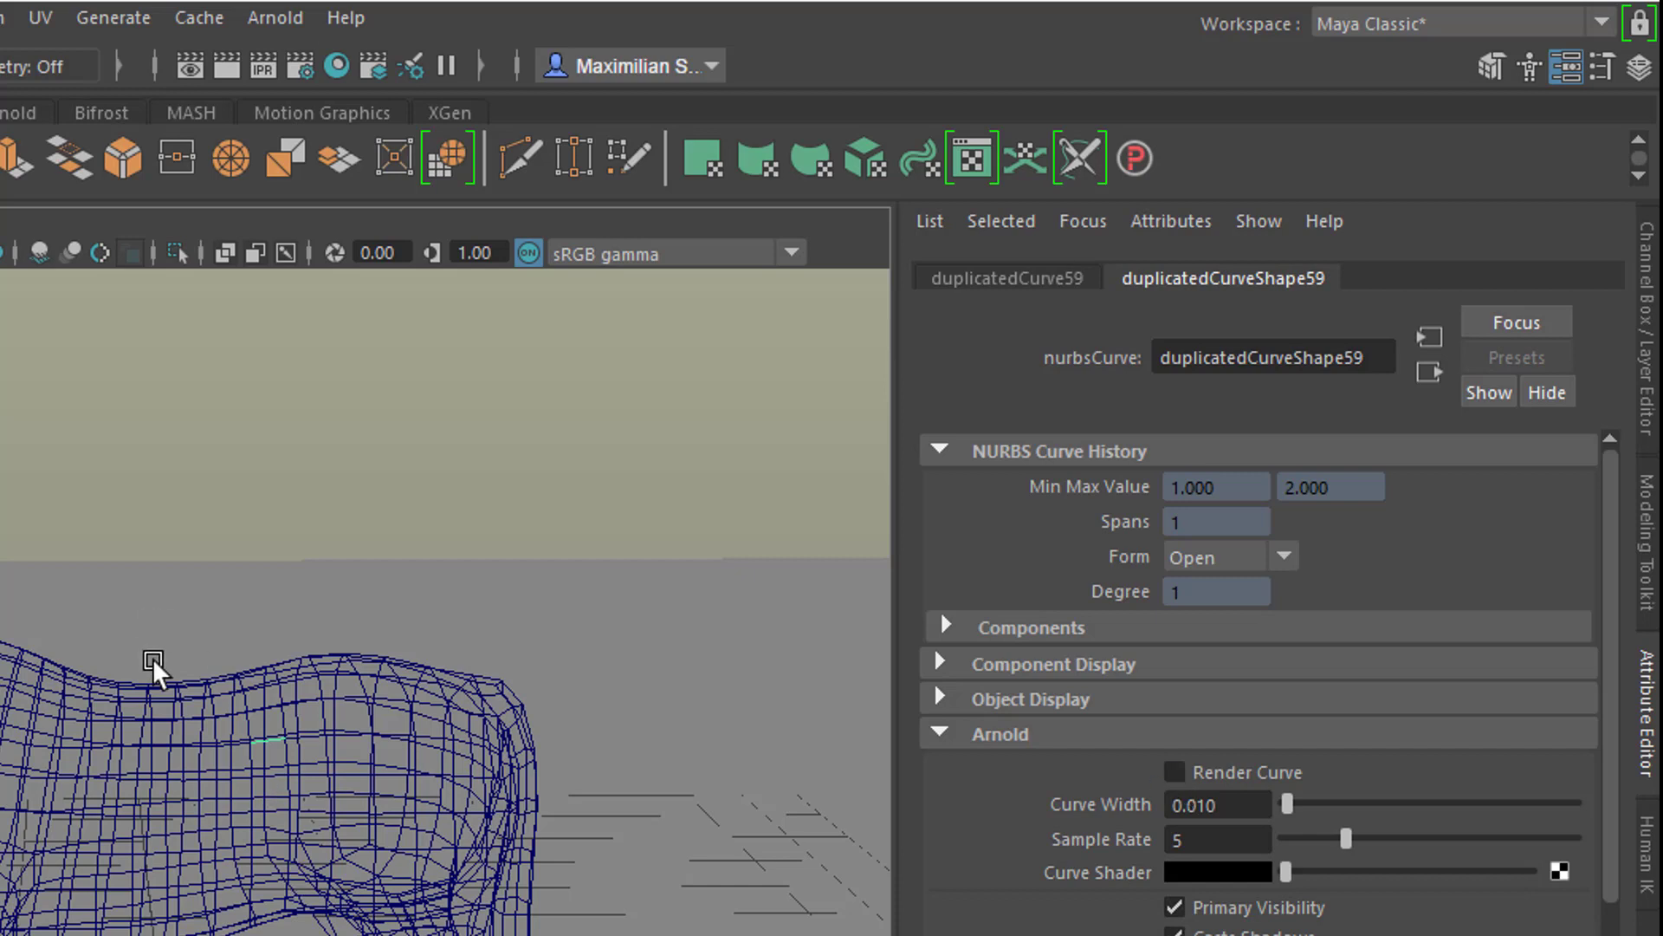
Select the block of curves on the horse's rear body, enable Render Curve and set the curve width to 1.
left_click(619, 854)
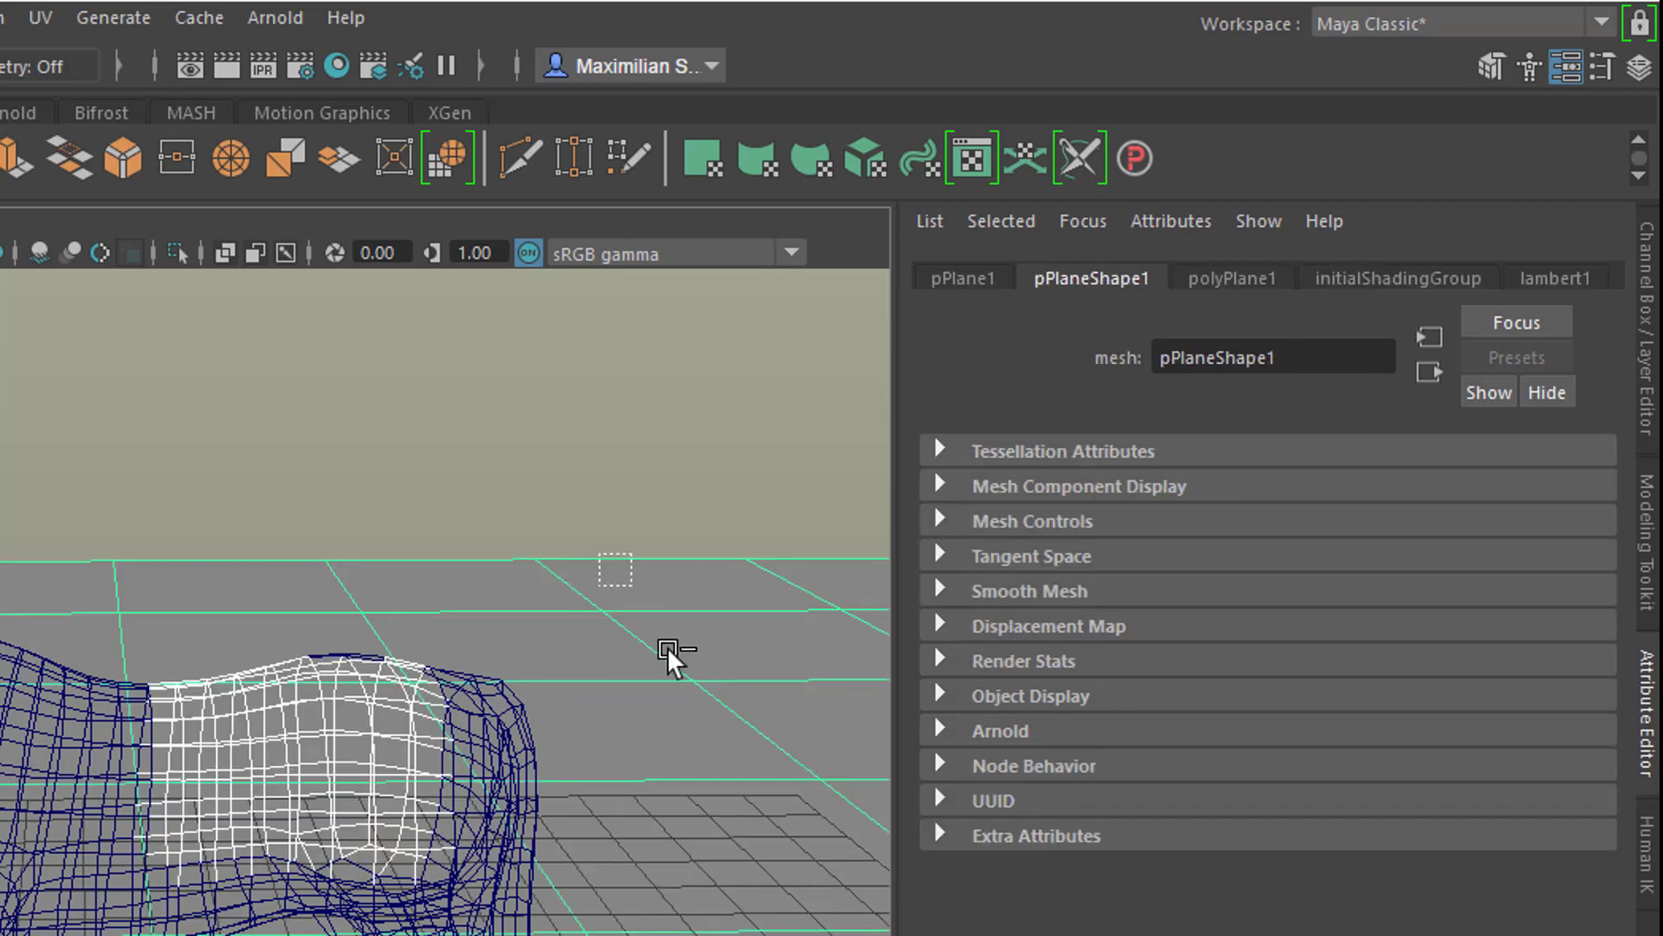
left_click(672, 658)
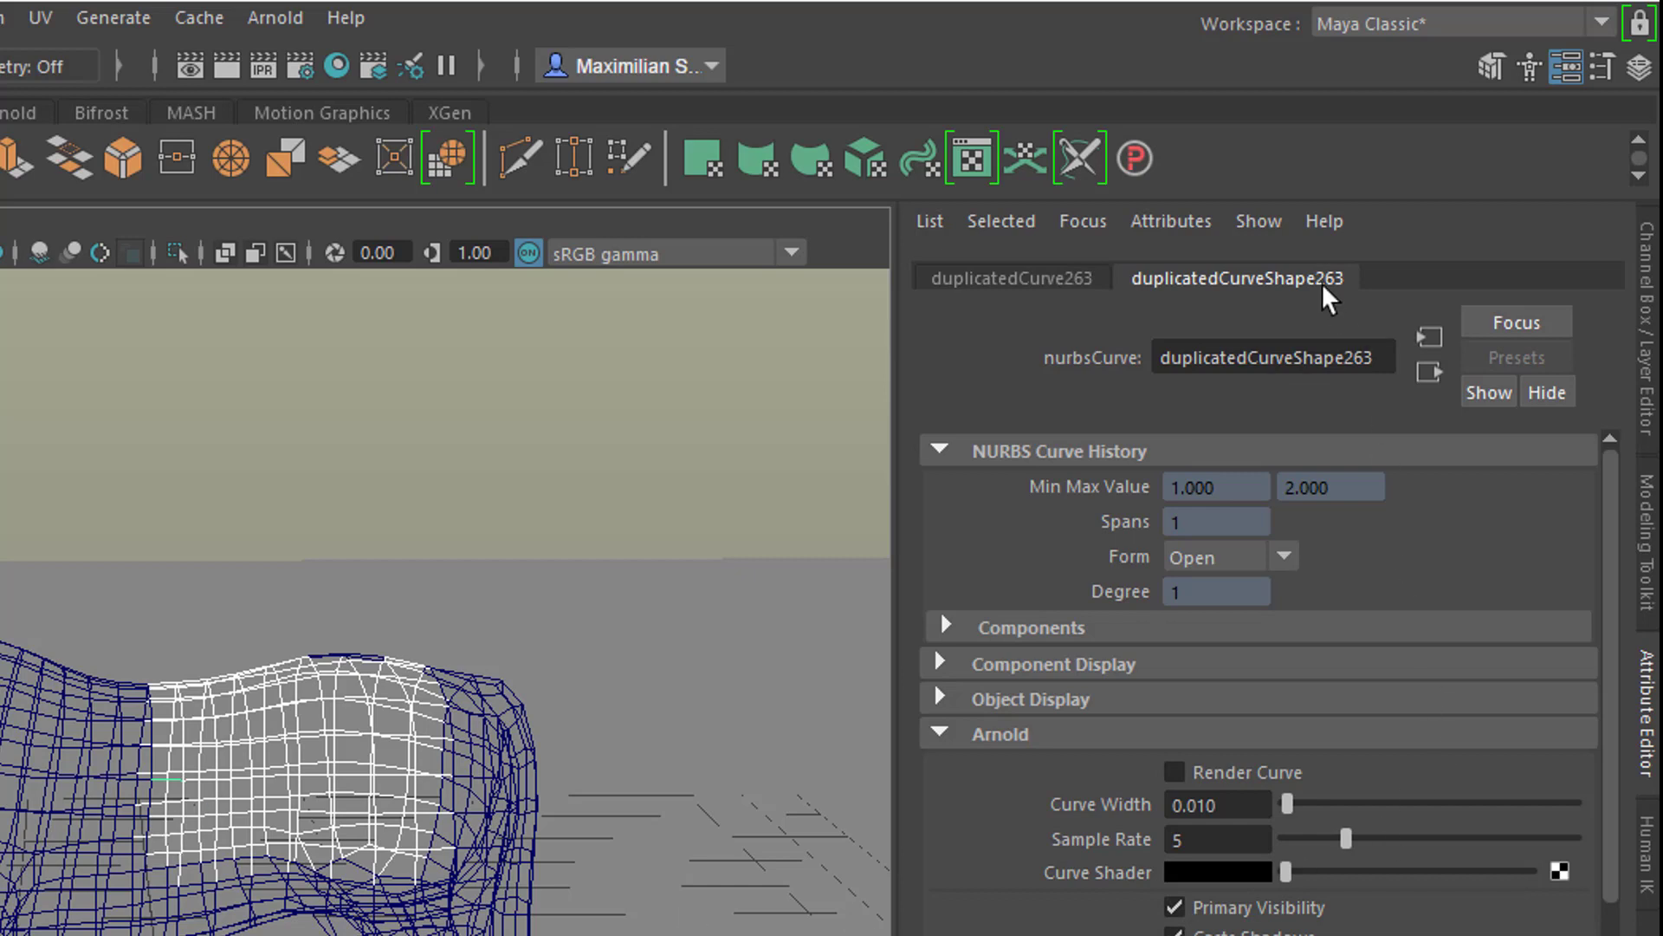
left_click(1174, 772)
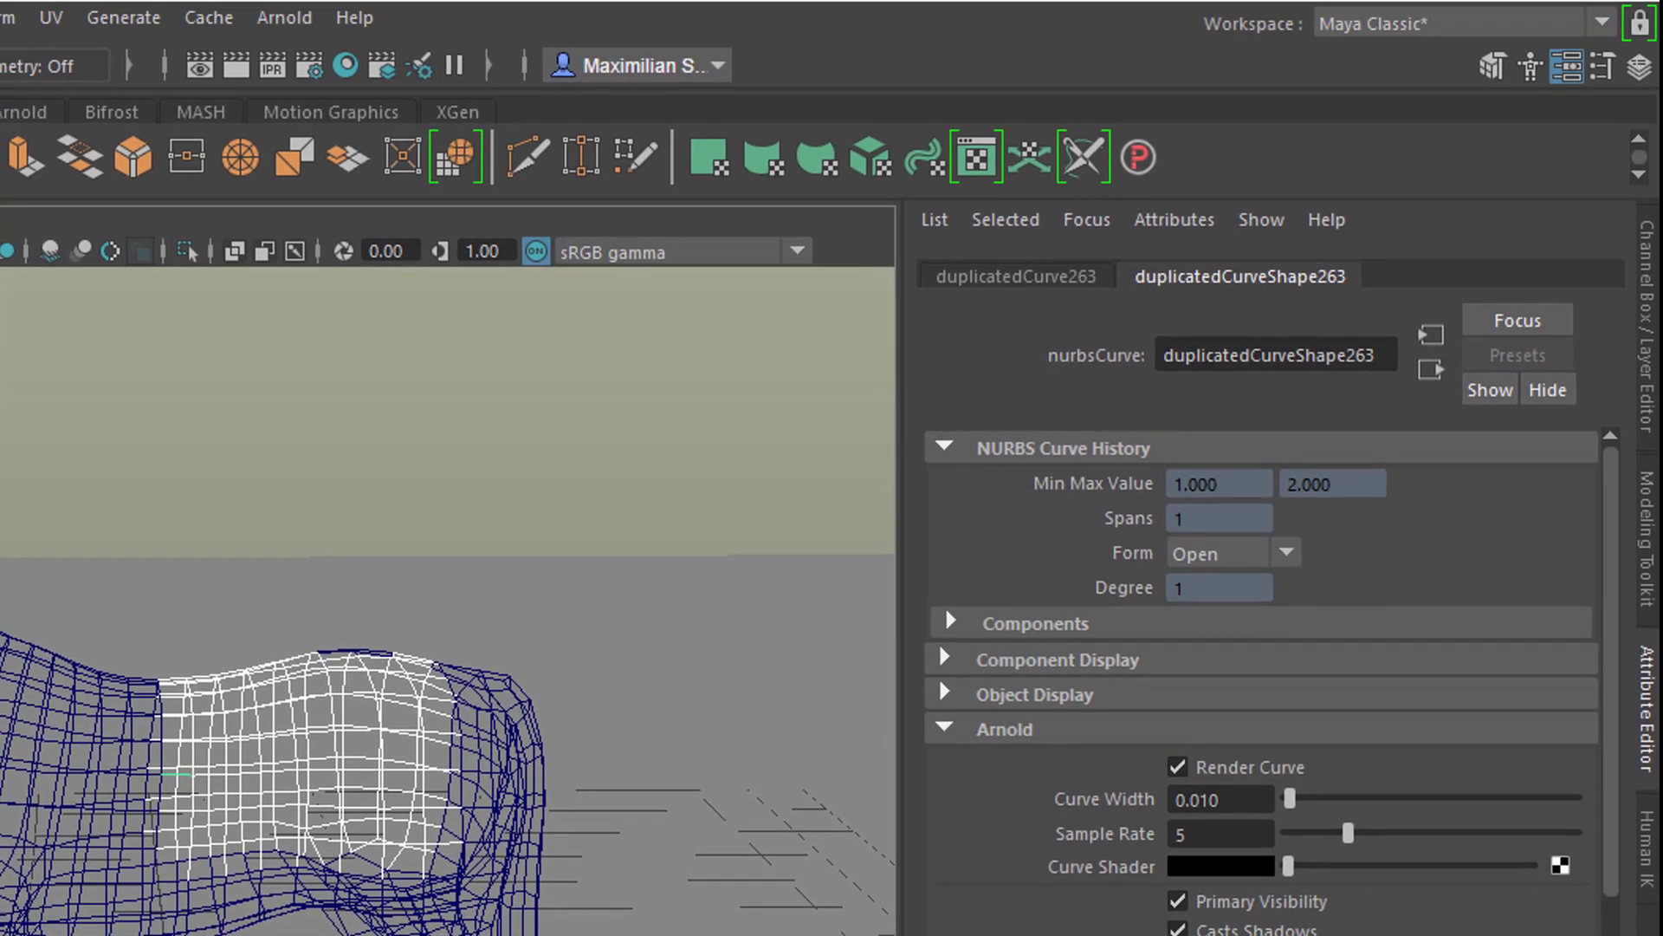
left_click(1221, 793)
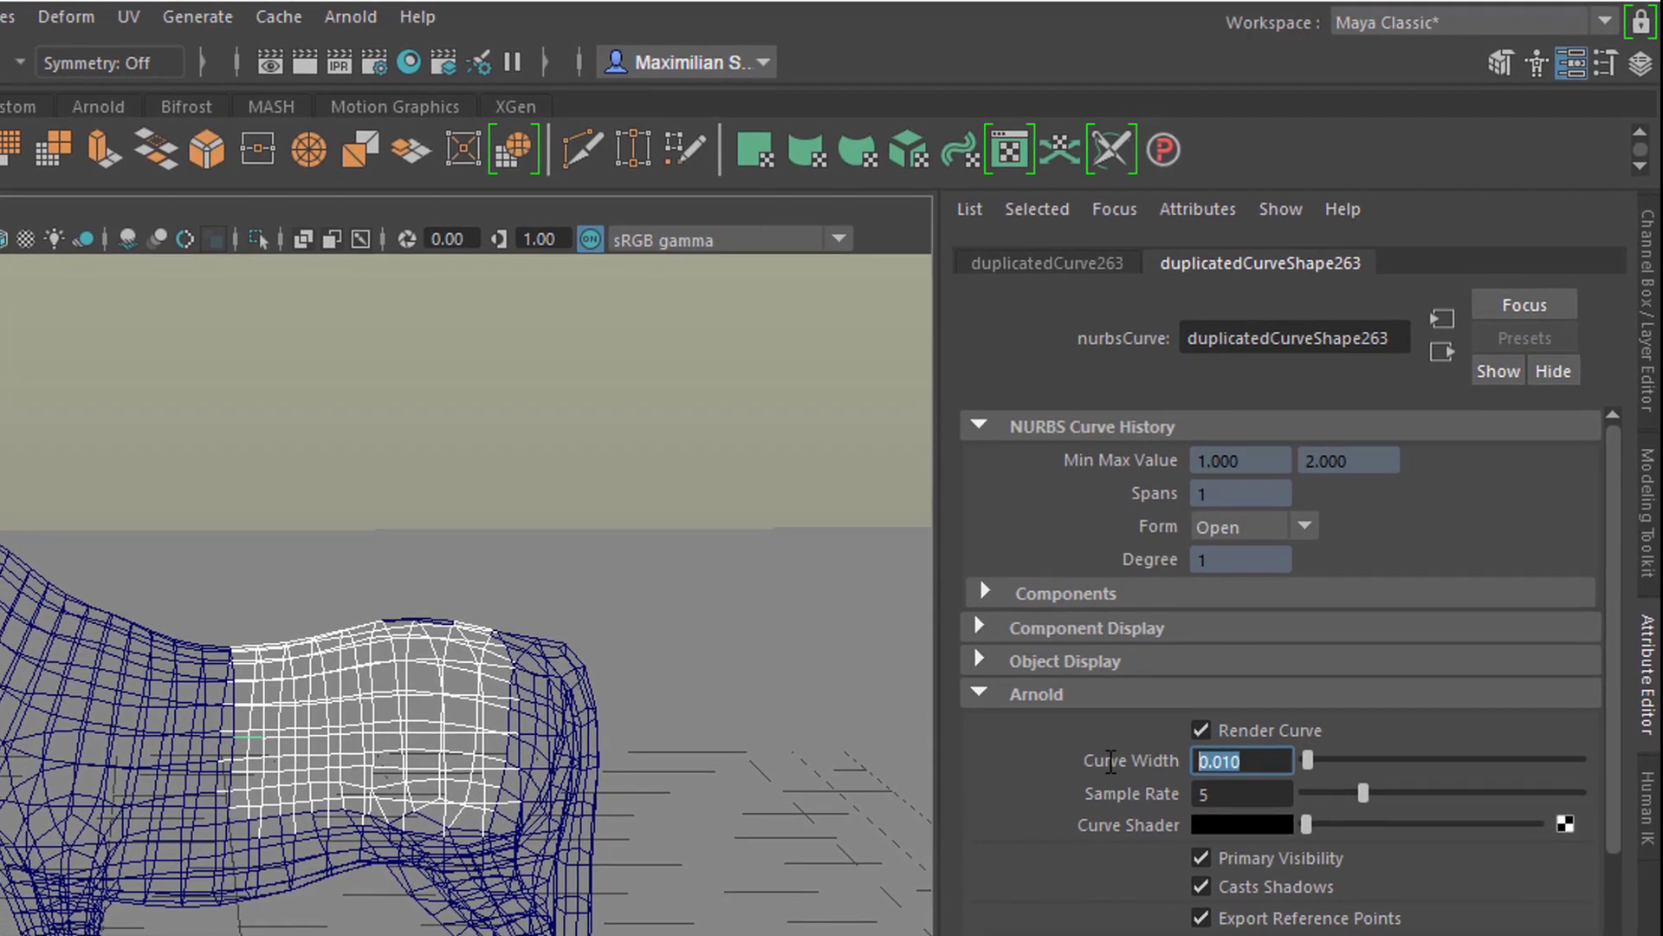
type("1")
key("Return")
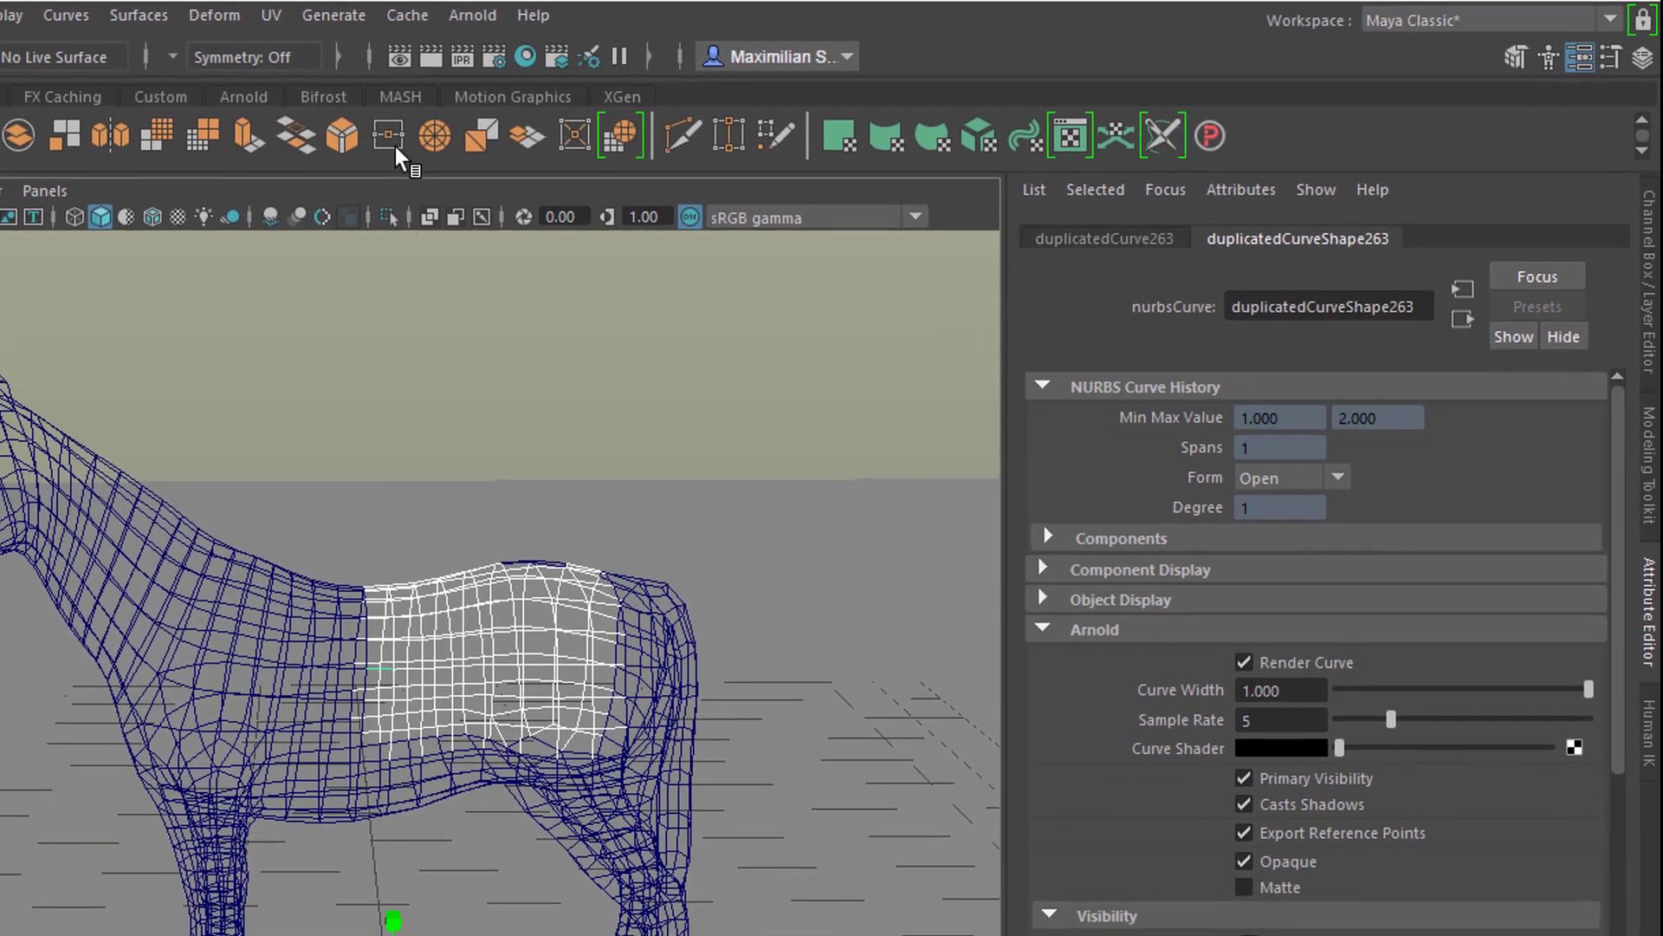
Test the curve settings with an Arnold render, and undo the Render Curve and curve width changes.
left_click(502, 16)
left_click(520, 54)
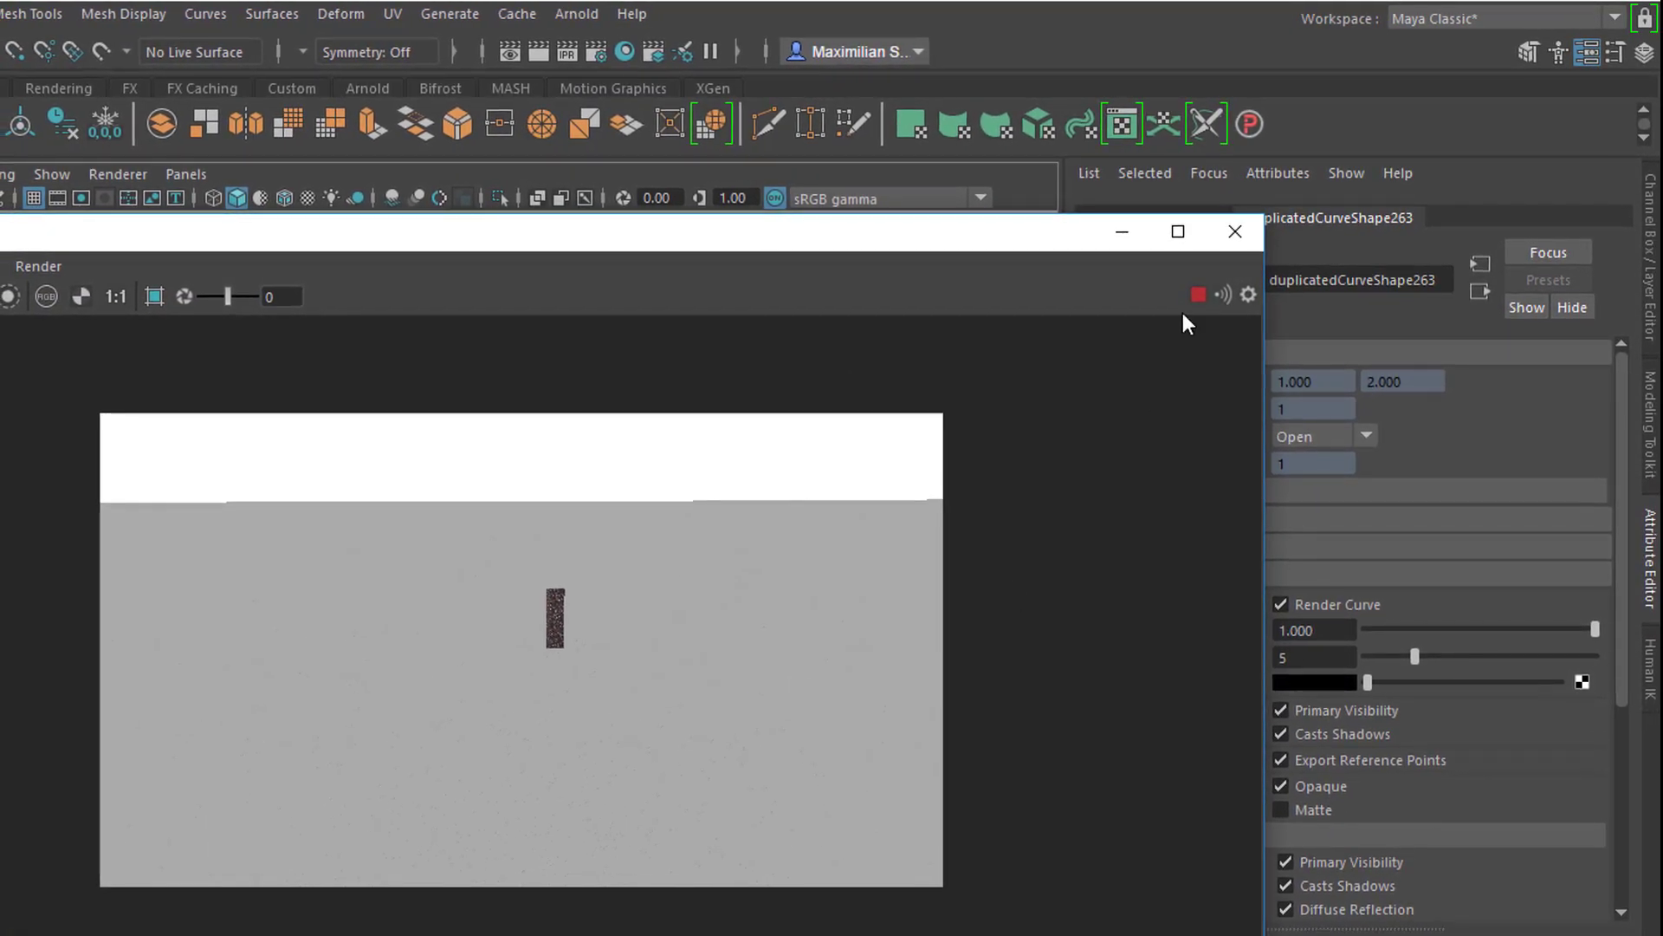
left_click(1235, 234)
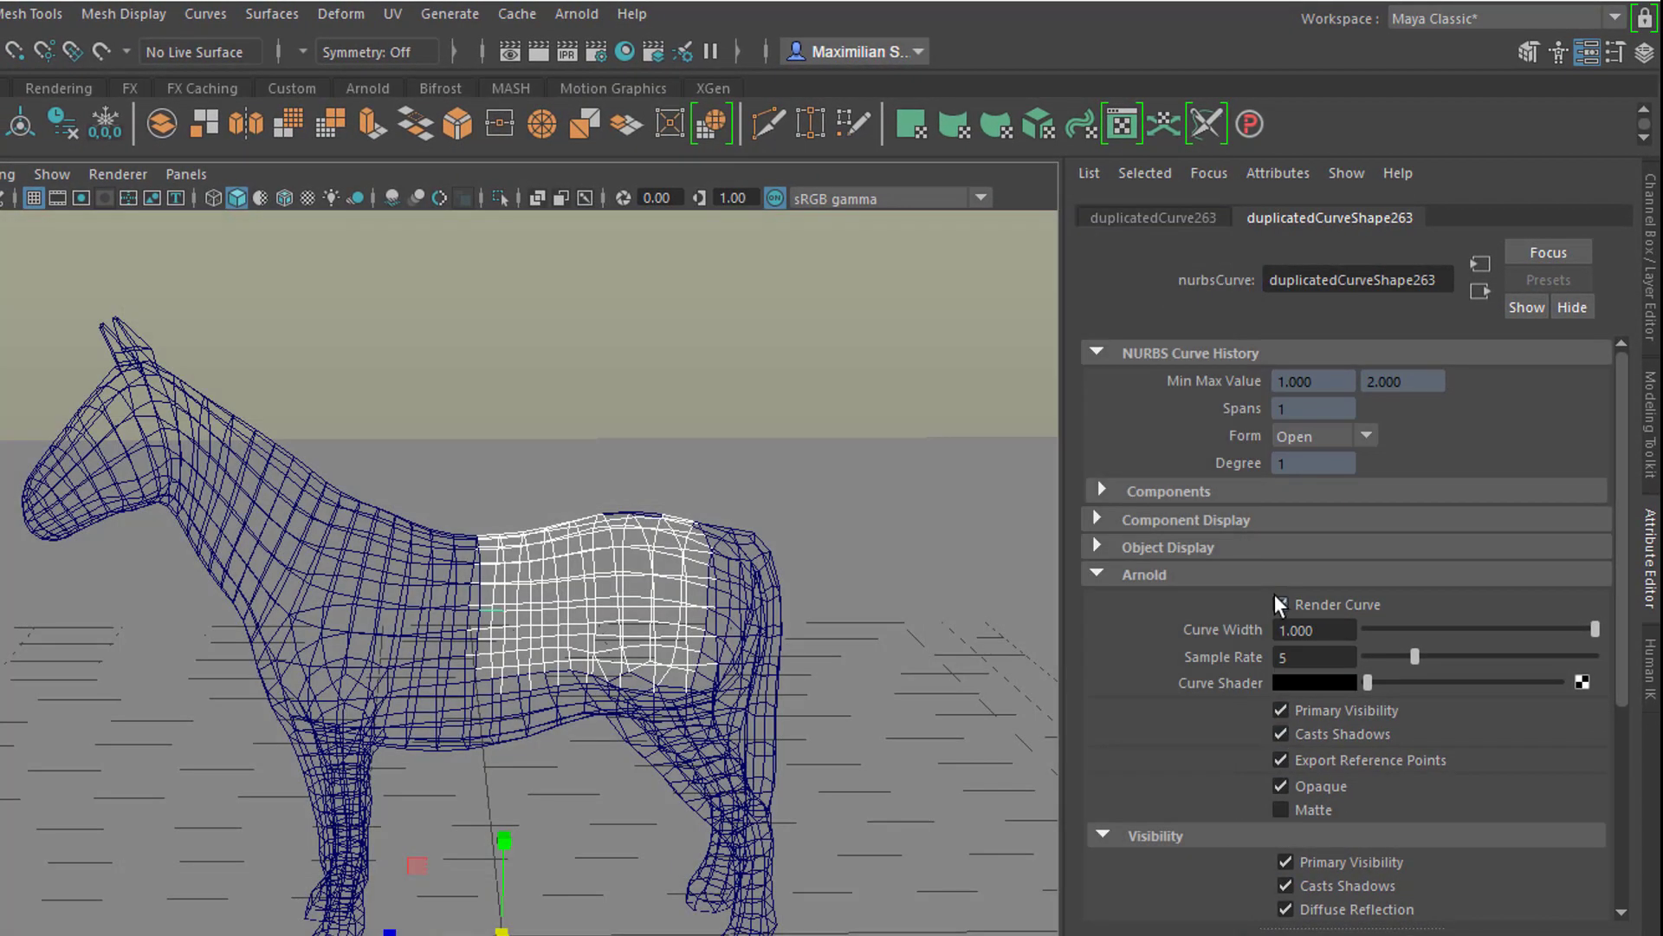
key("ctrl+z")
Select all duplicated curves, starting from duplicatedCurve1, and show their shared channel values instead of the single-curve attributes.
left_click_drag(794, 920, 808, 861, "alt")
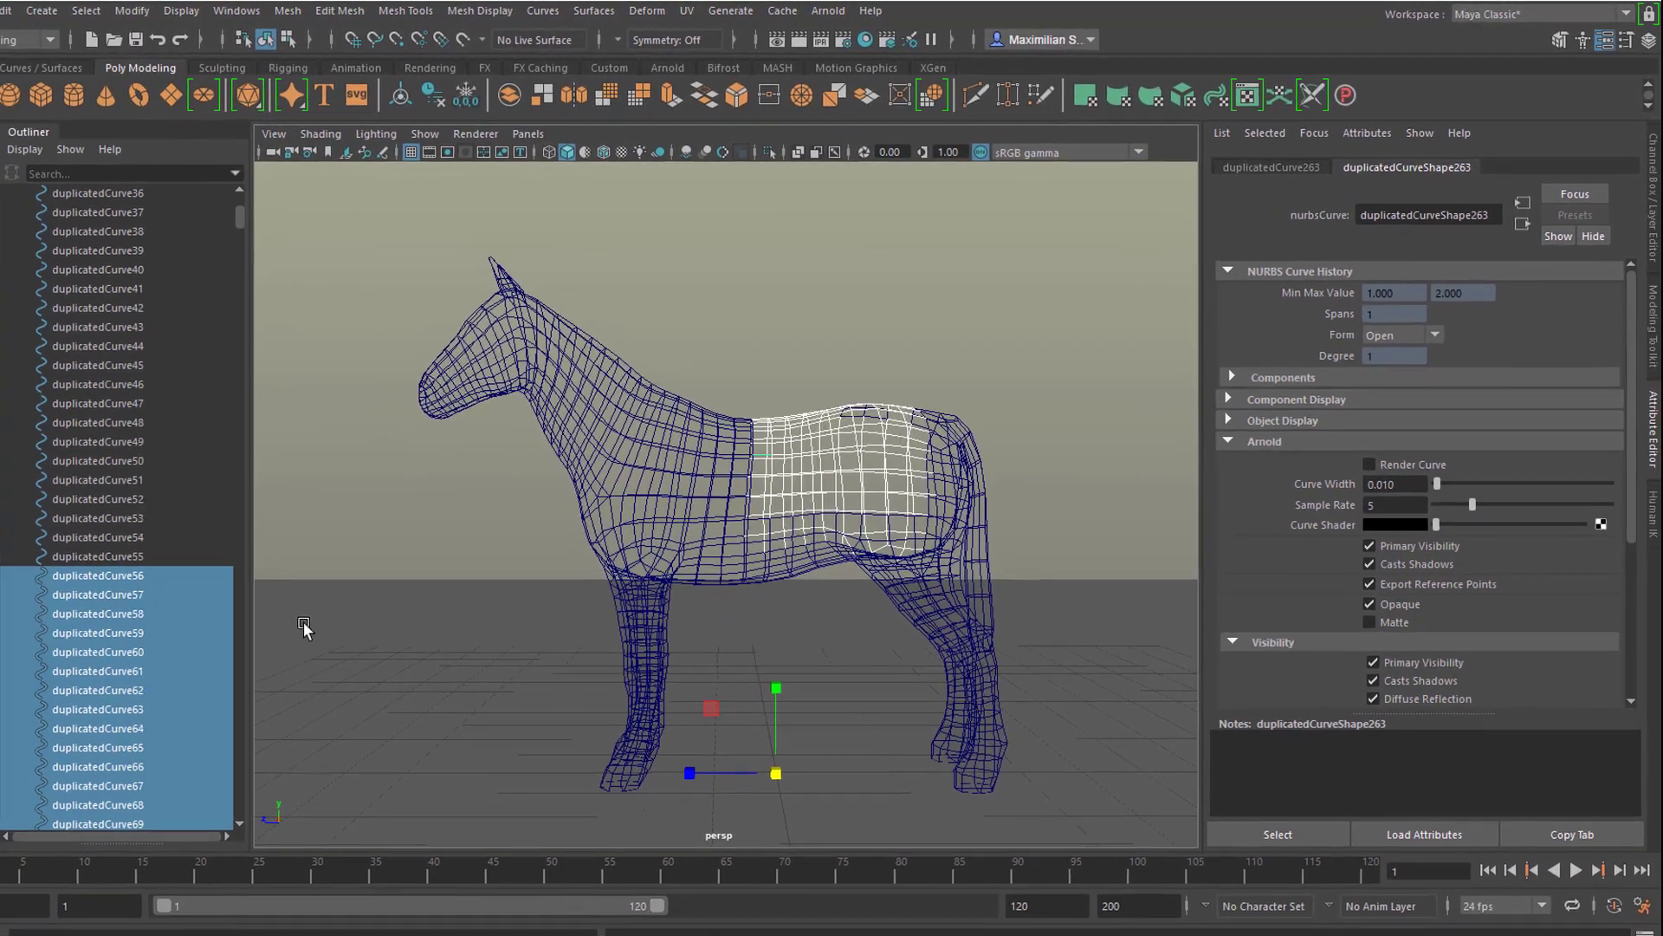
left_click_drag(241, 220, 241, 232)
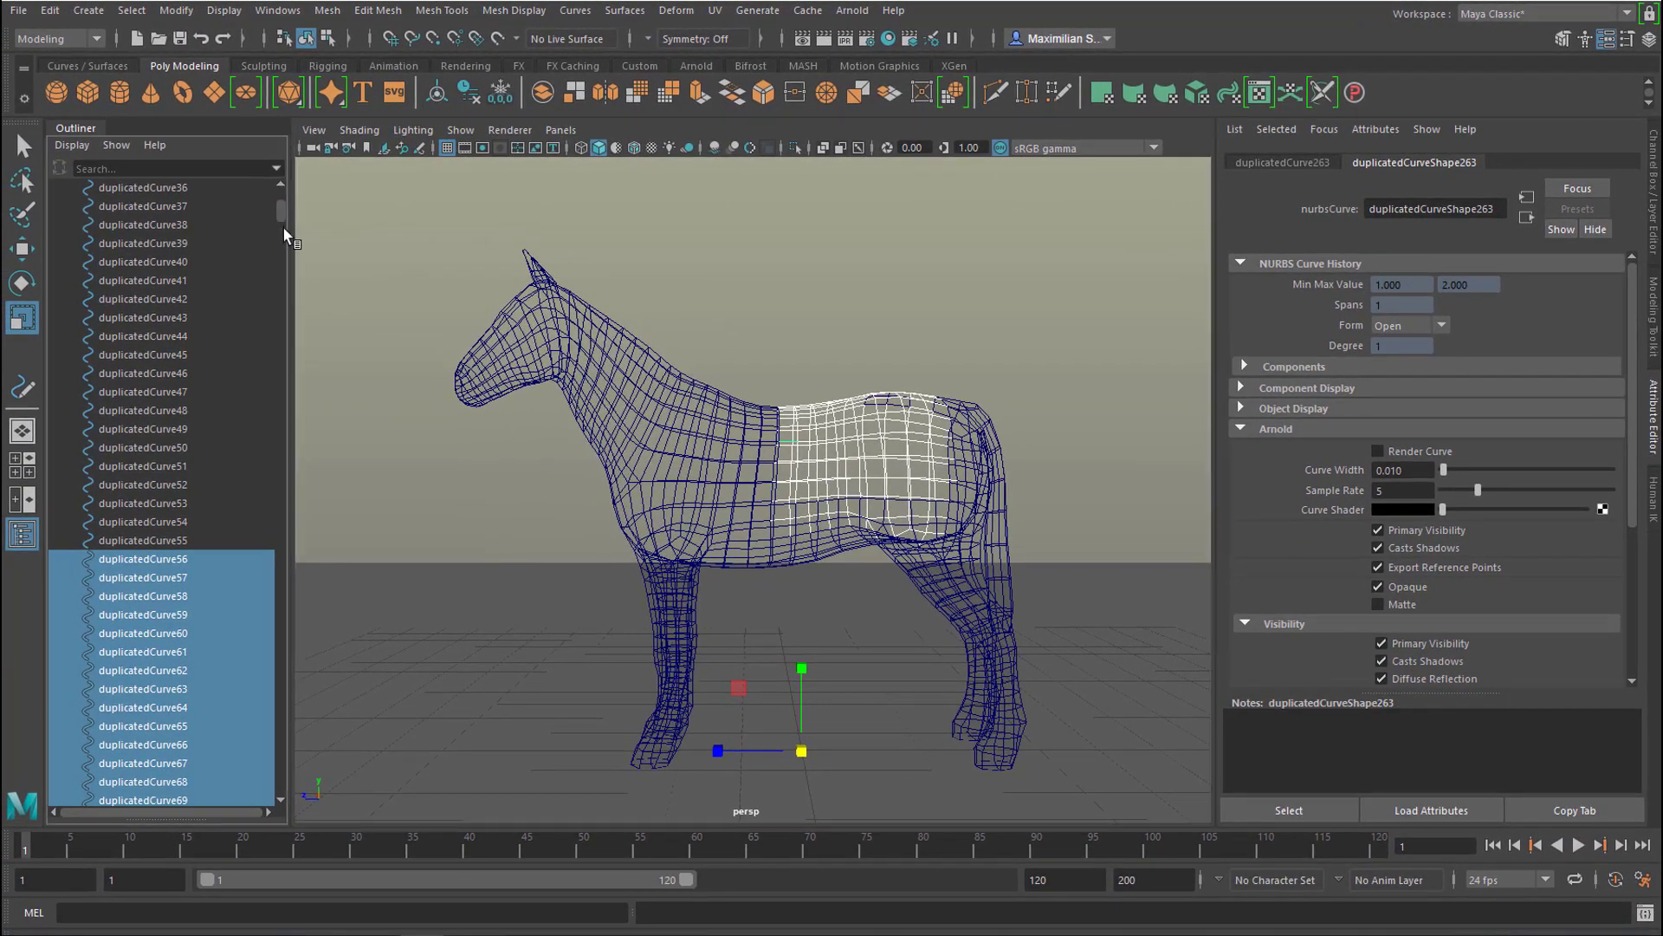
left_click(149, 319, "shift")
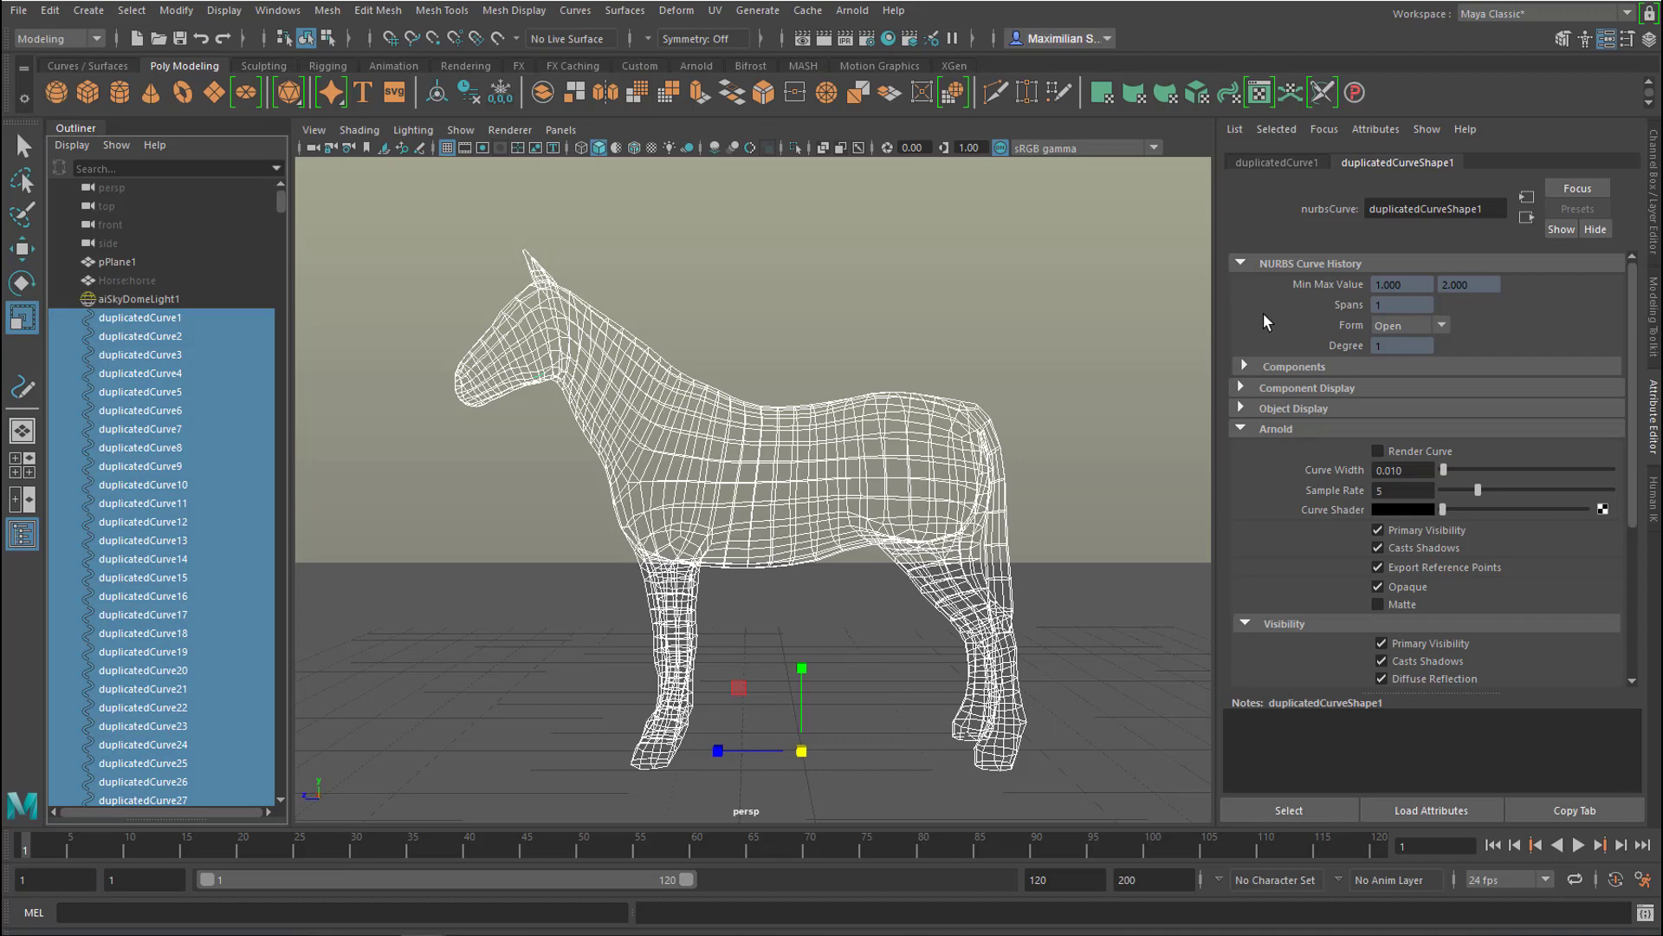
key("ctrl+a")
key("ctrl+a")
key("ctrl+a")
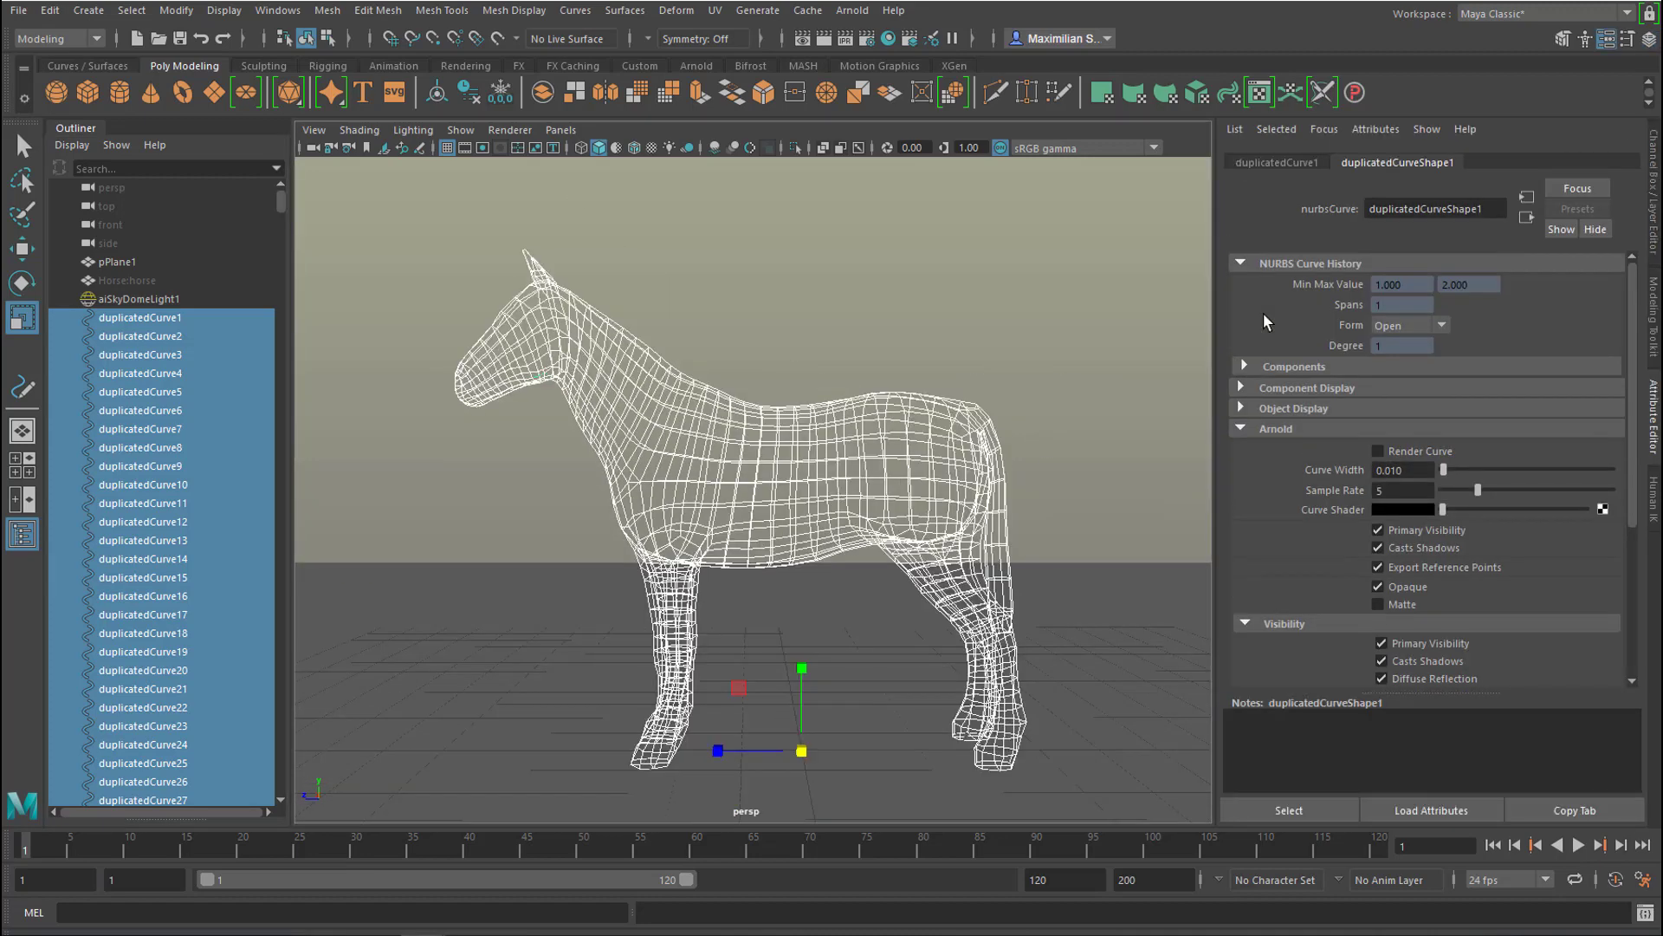
key("ctrl+a")
key("ctrl+a")
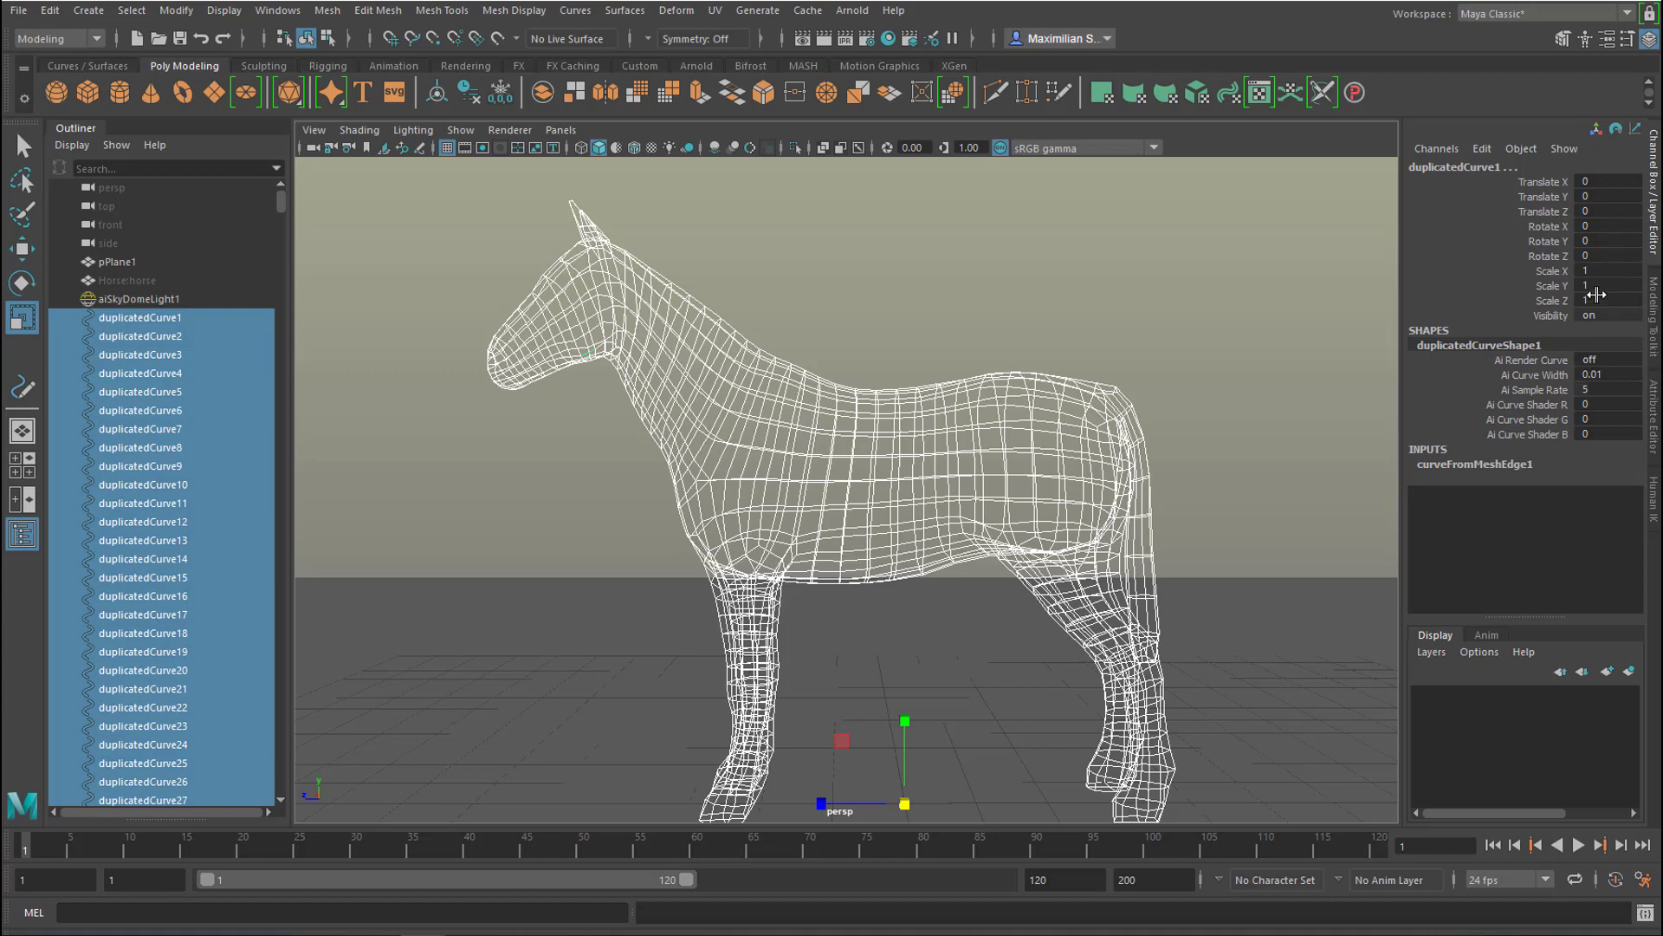
Test editing all selected curves together by setting Translate X to 10, and reset it to 0.
left_click(1603, 183)
key("Return")
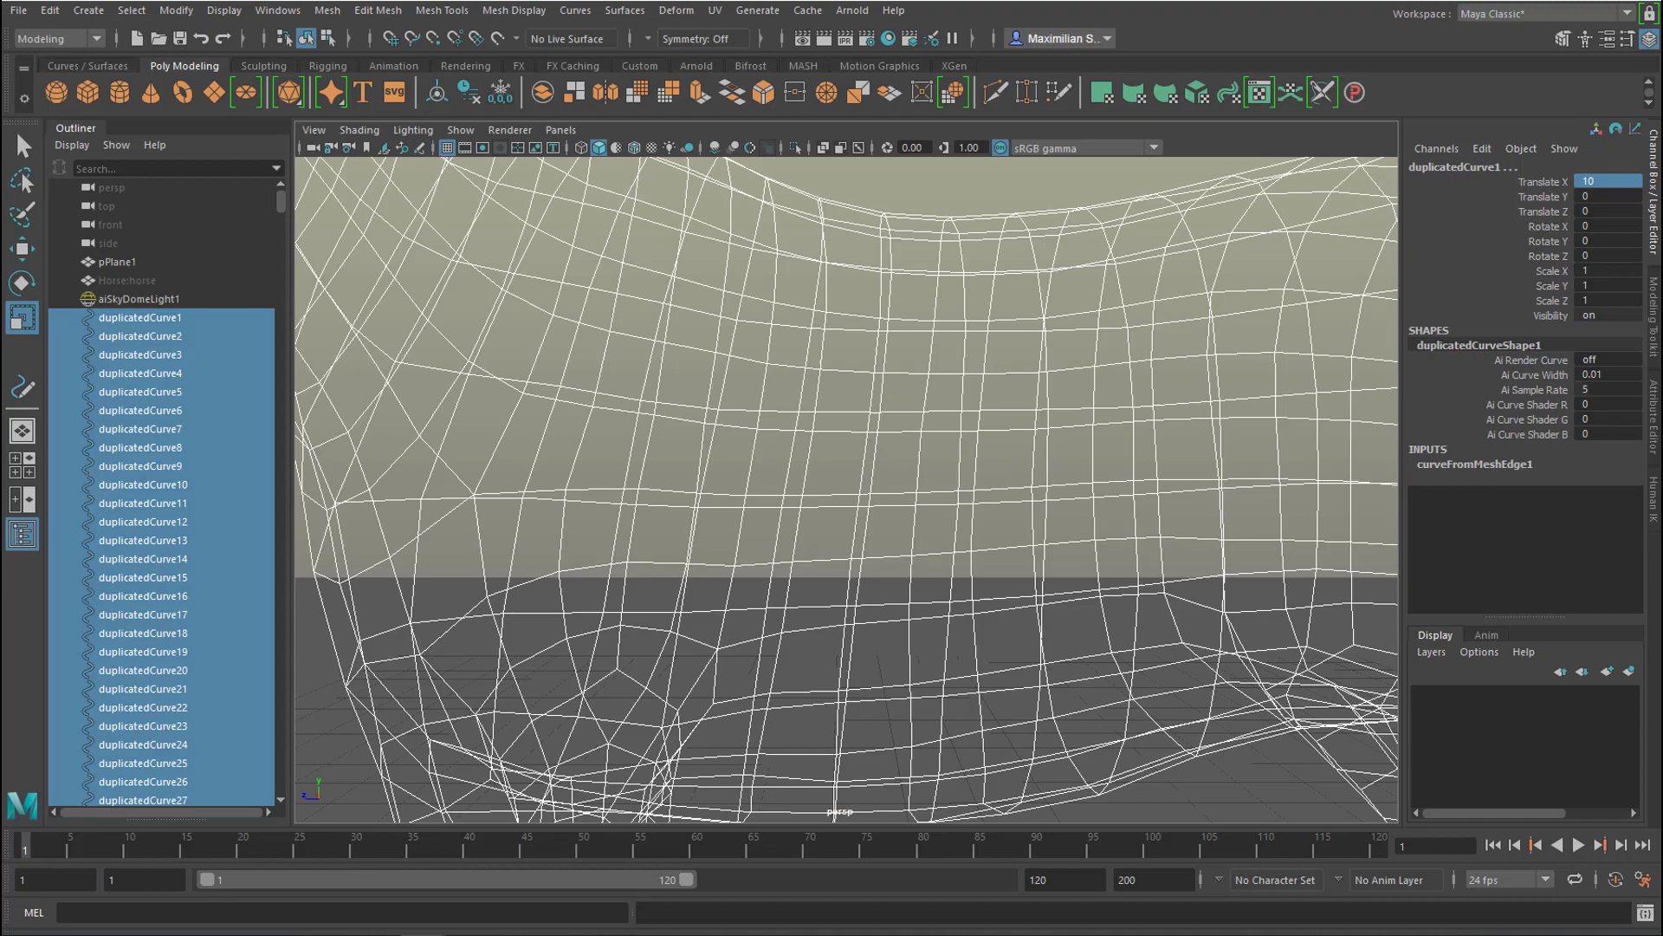
left_click(1603, 182)
type("0")
key("Return")
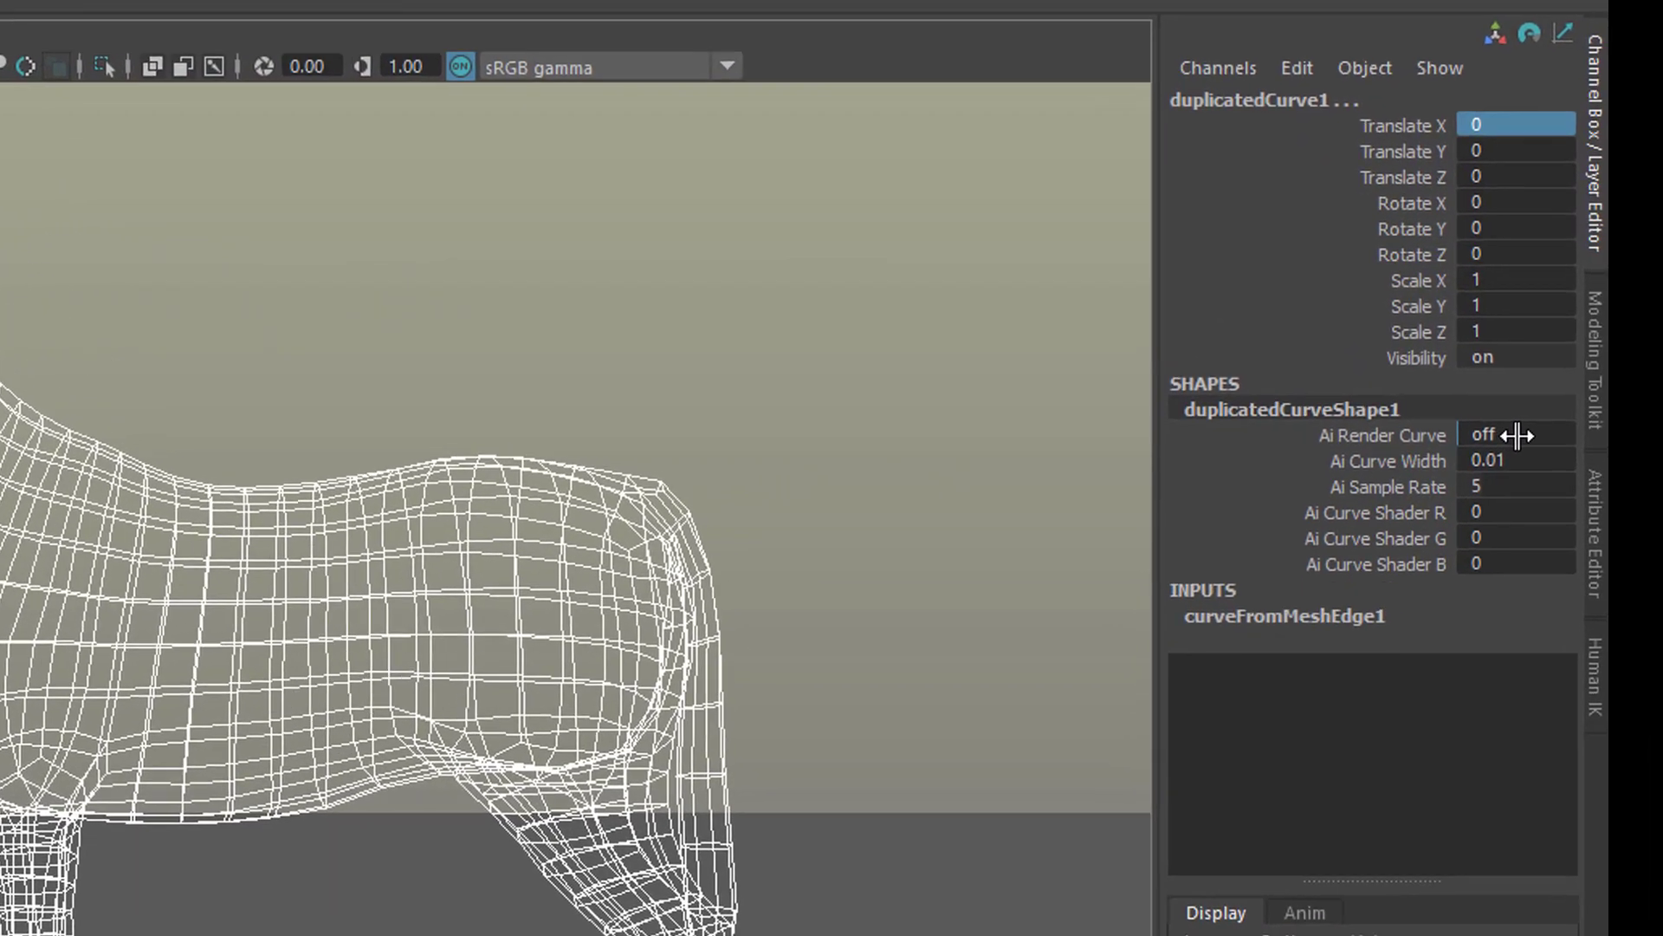
Set Ai Render Curve to on and Ai Curve Width to 0.1 for all selected curves.
double_click(1531, 419)
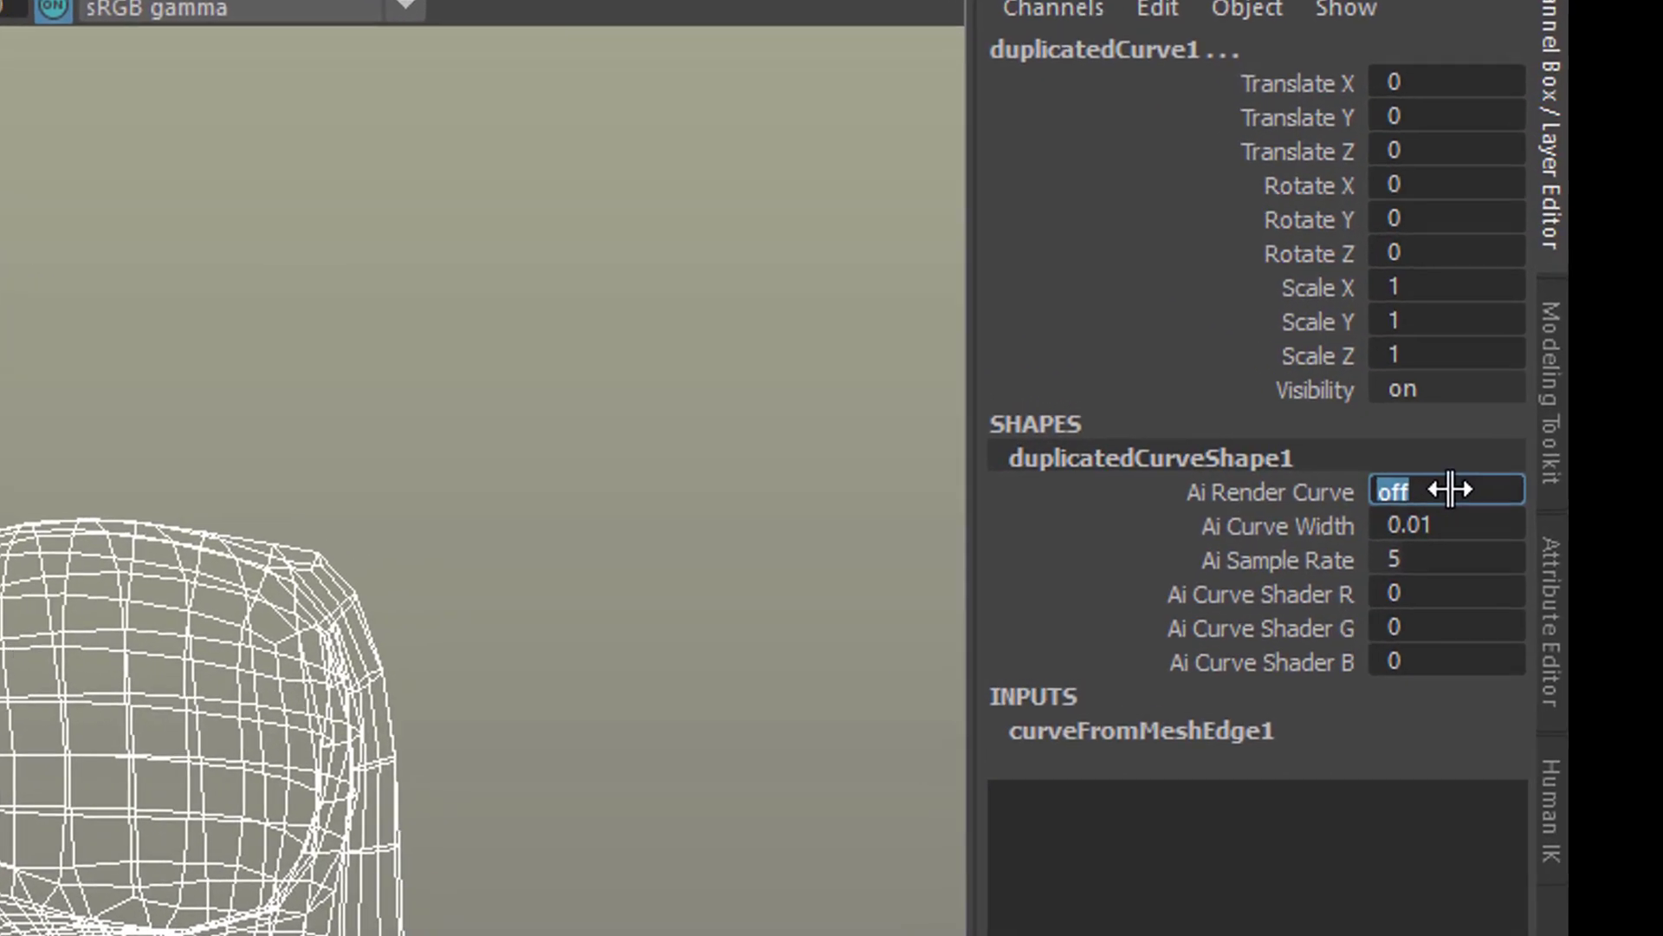
type("on")
key("Return")
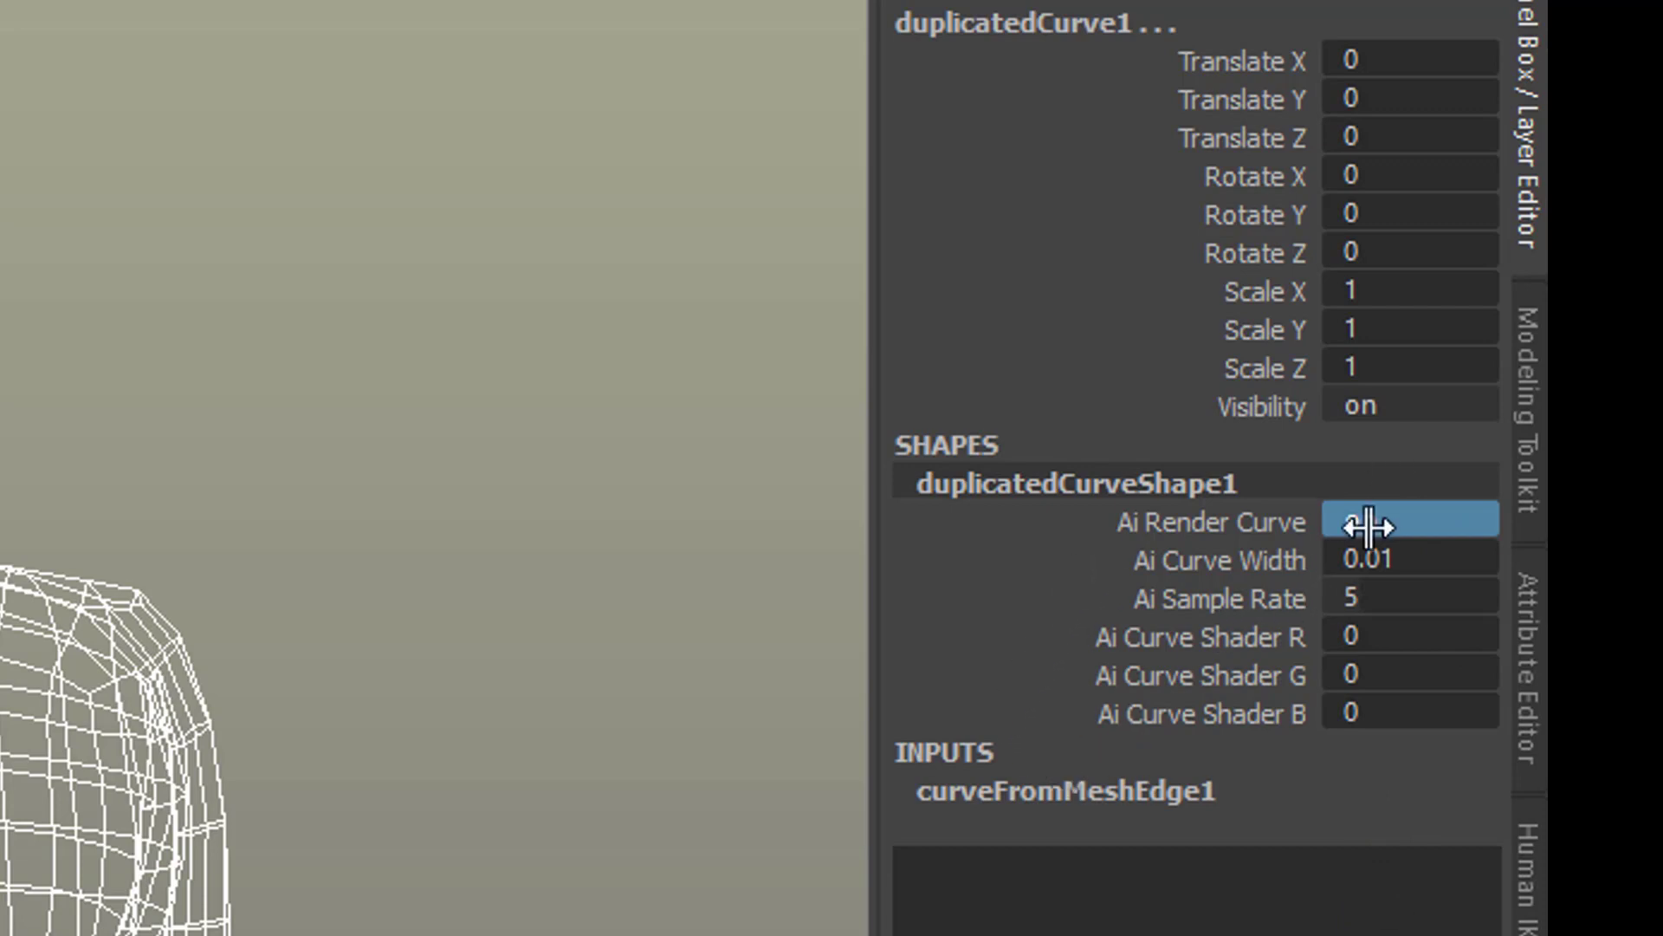
left_click(1433, 564)
key("BackSpace")
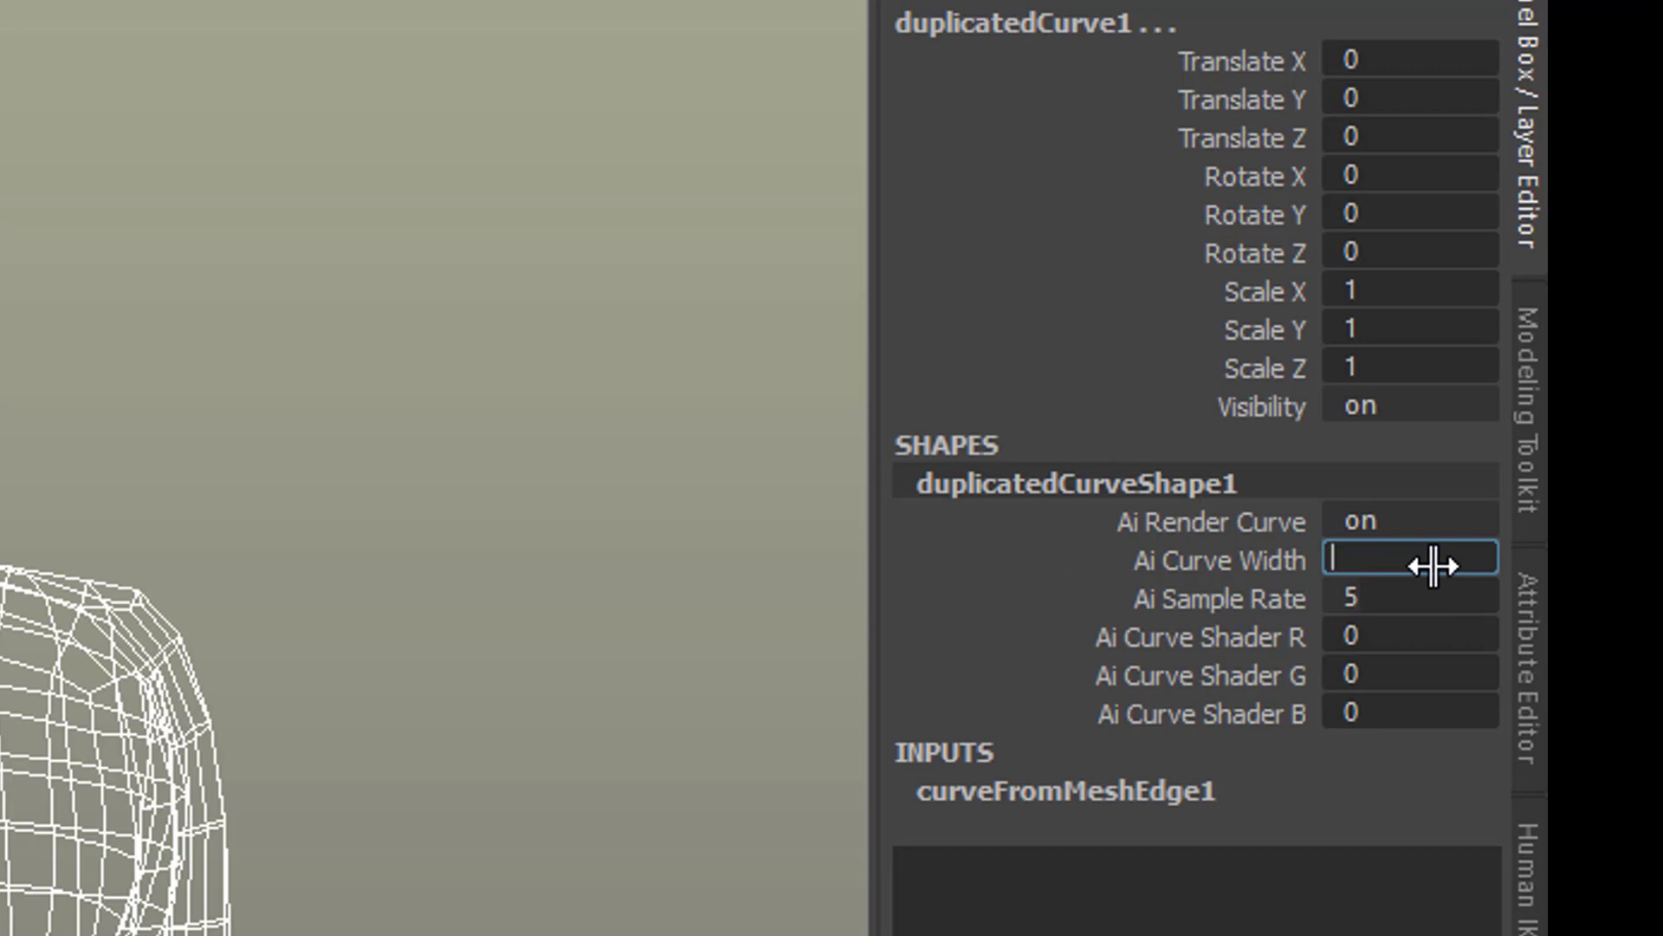
type("0.1")
key("Return")
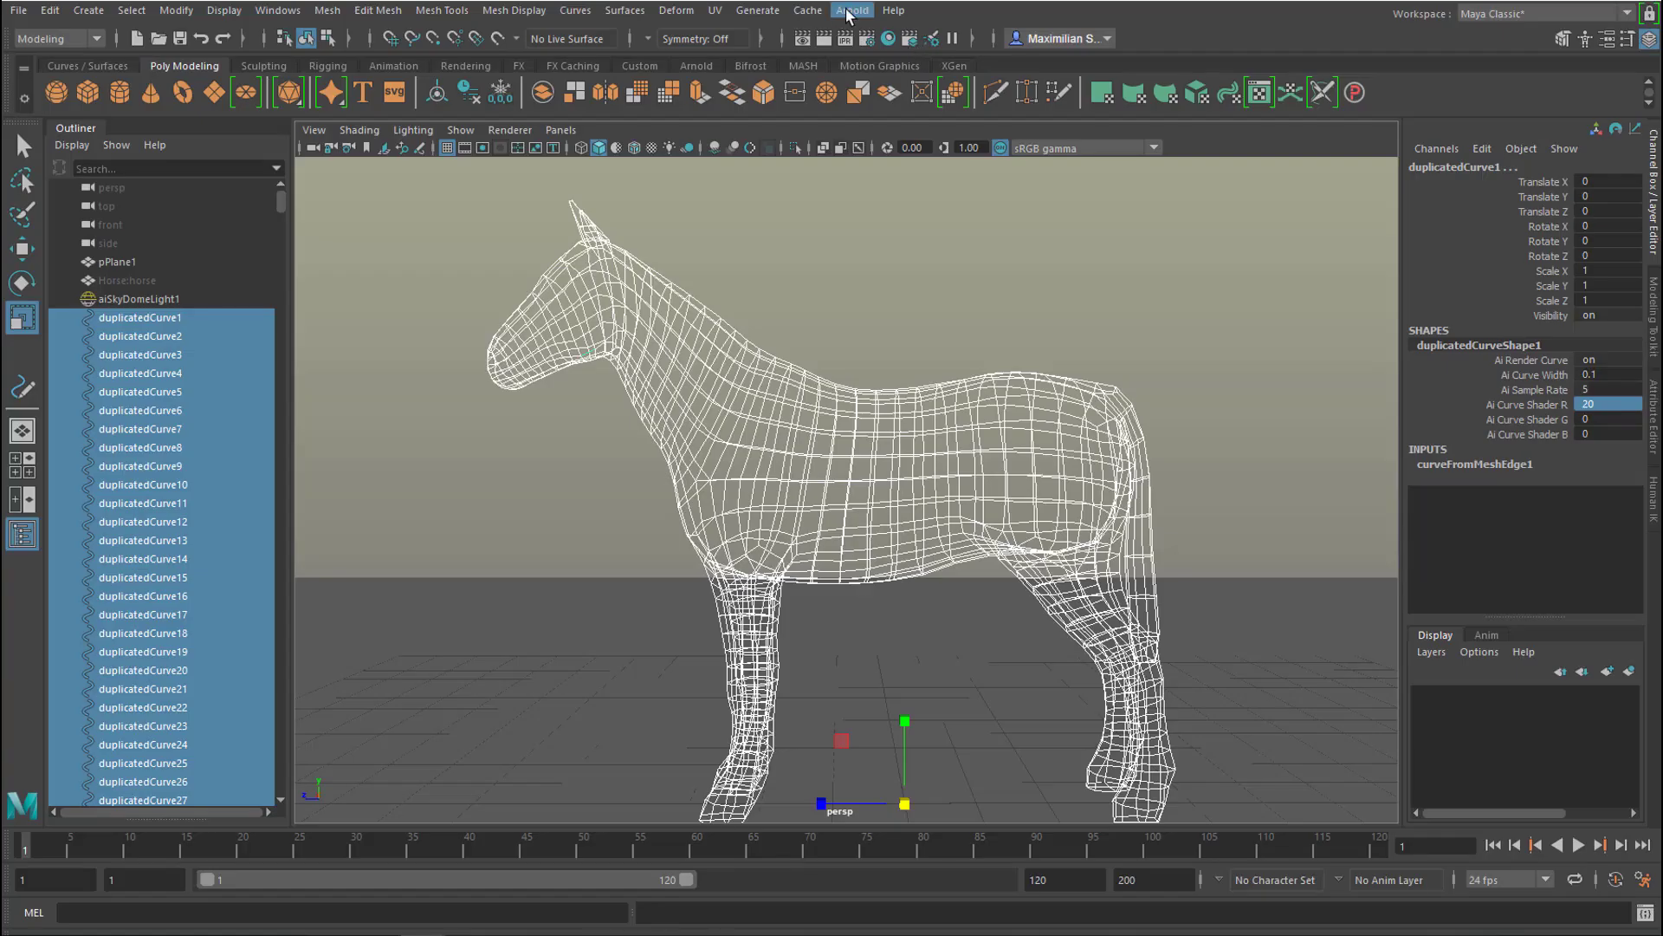
Preview the selected curves in an Arnold render, set their Ai Curve Width to 0.04, and close the render window.
left_click(853, 5)
left_click(864, 36)
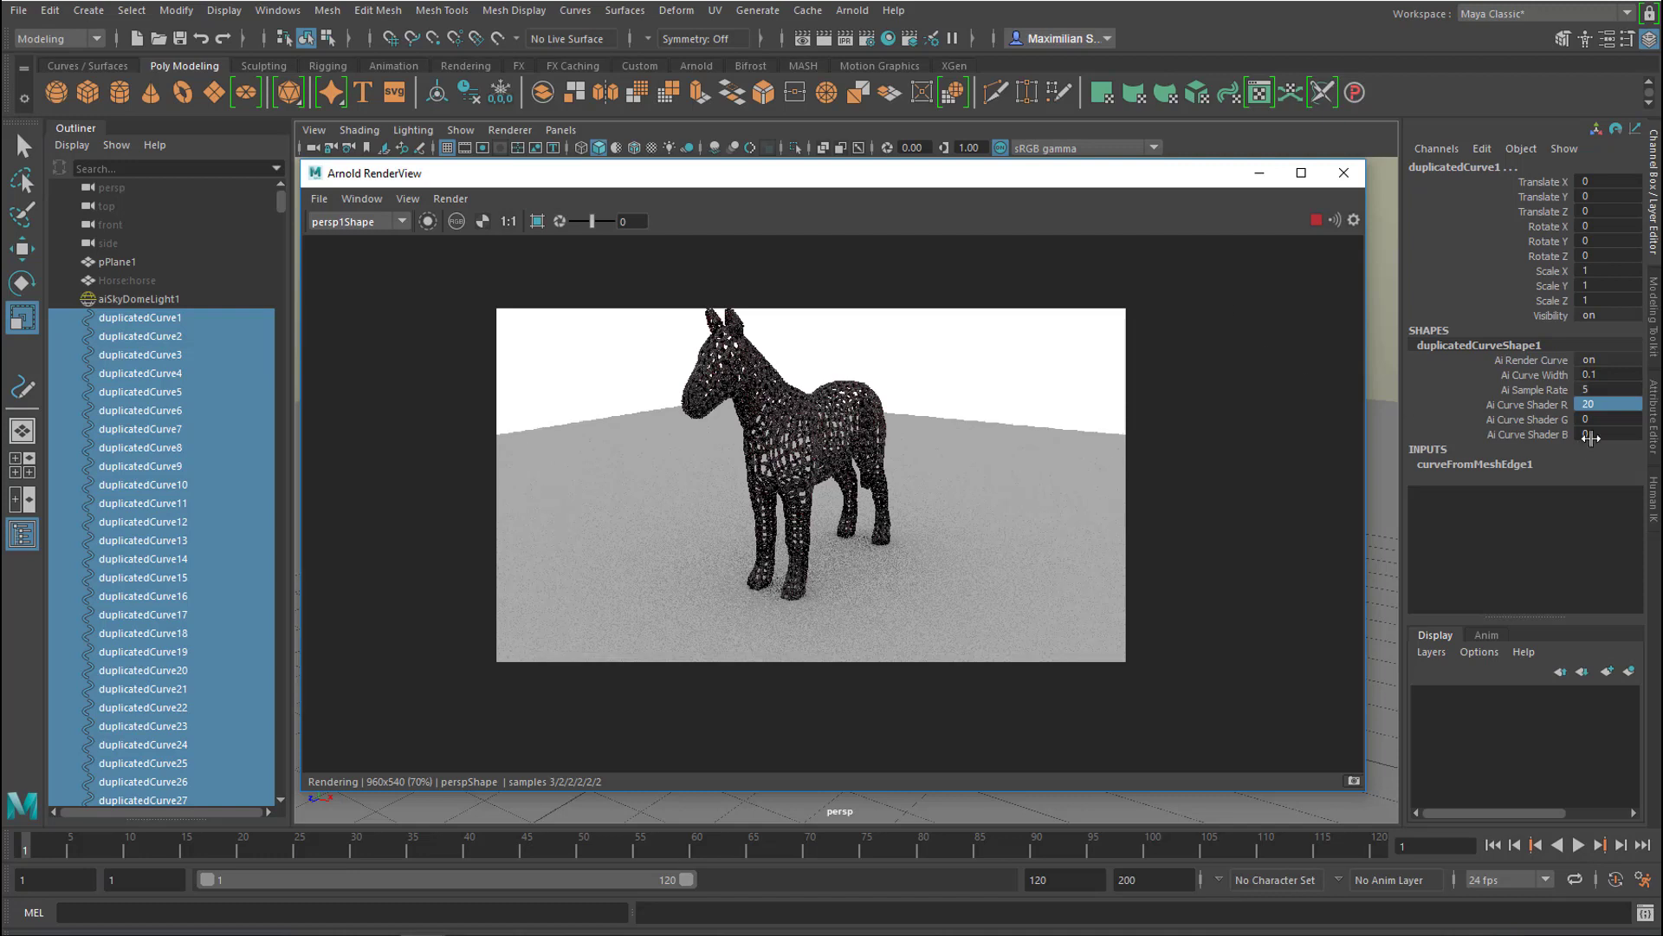
left_click(1619, 373)
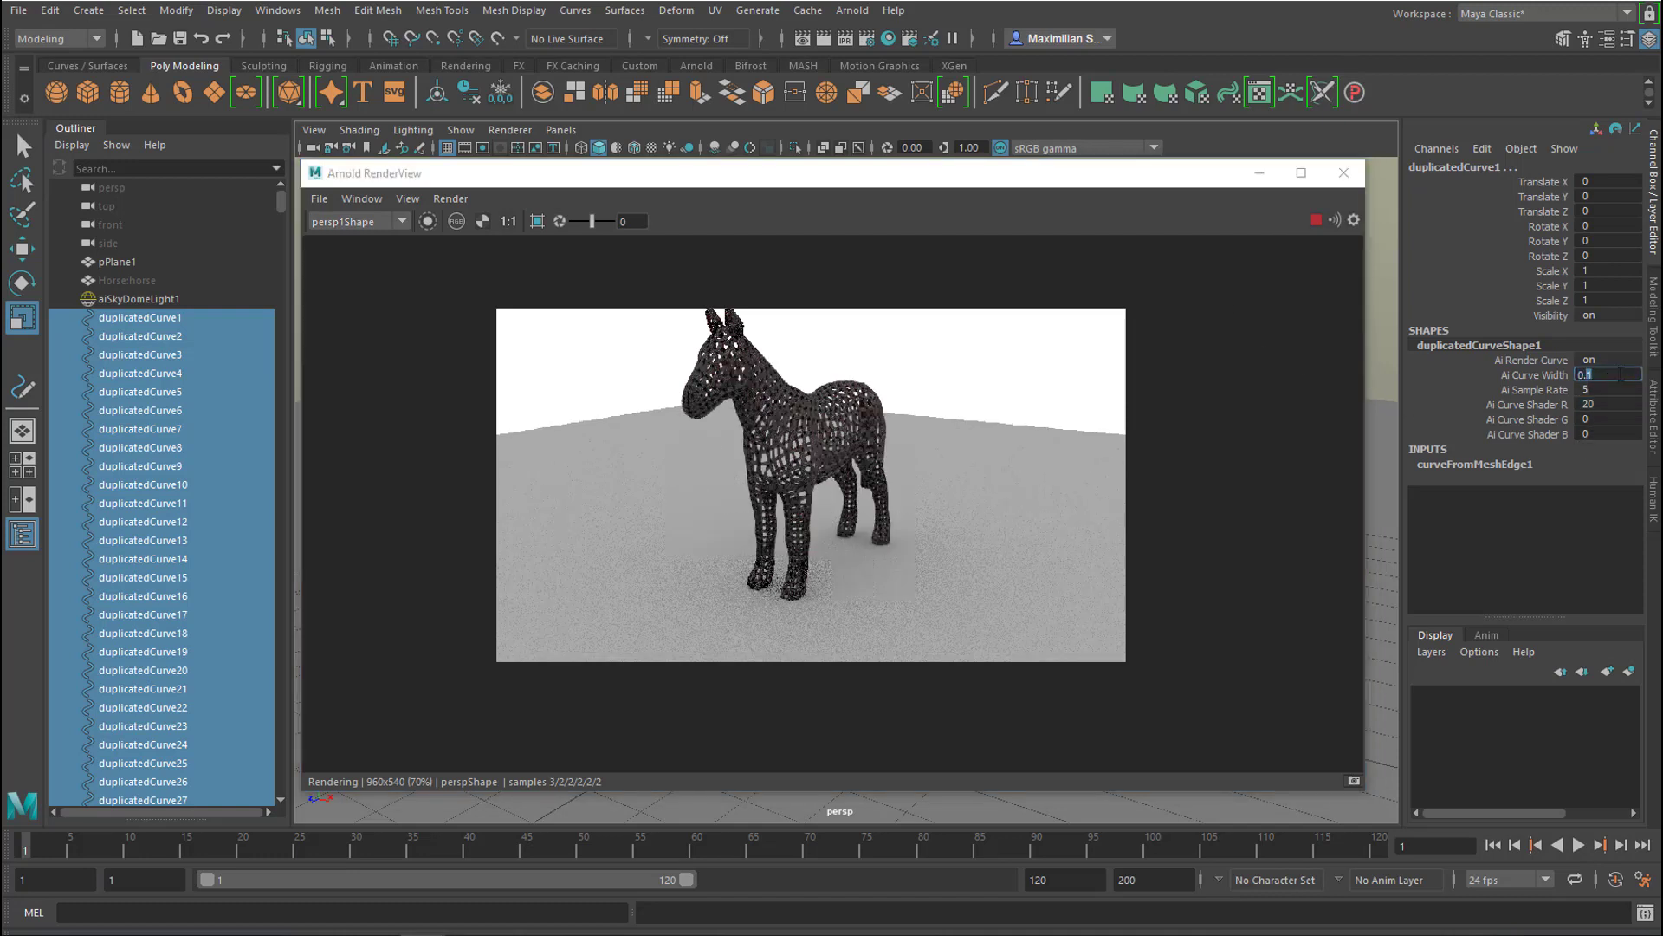
type("04")
key("Return")
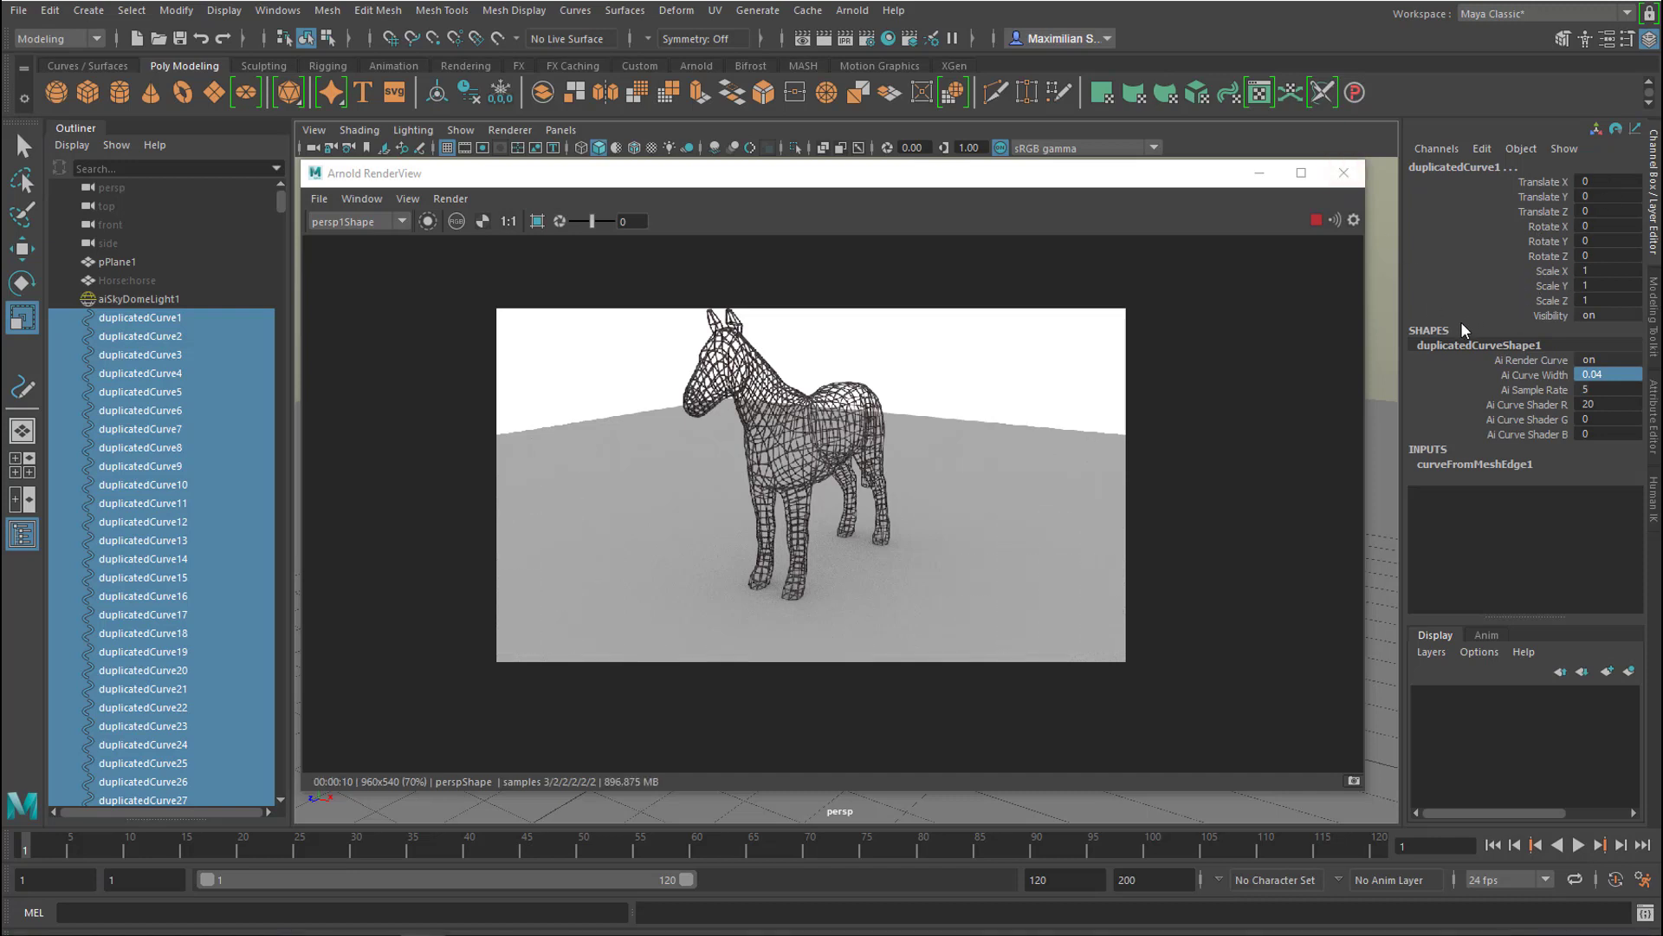
left_click(1344, 175)
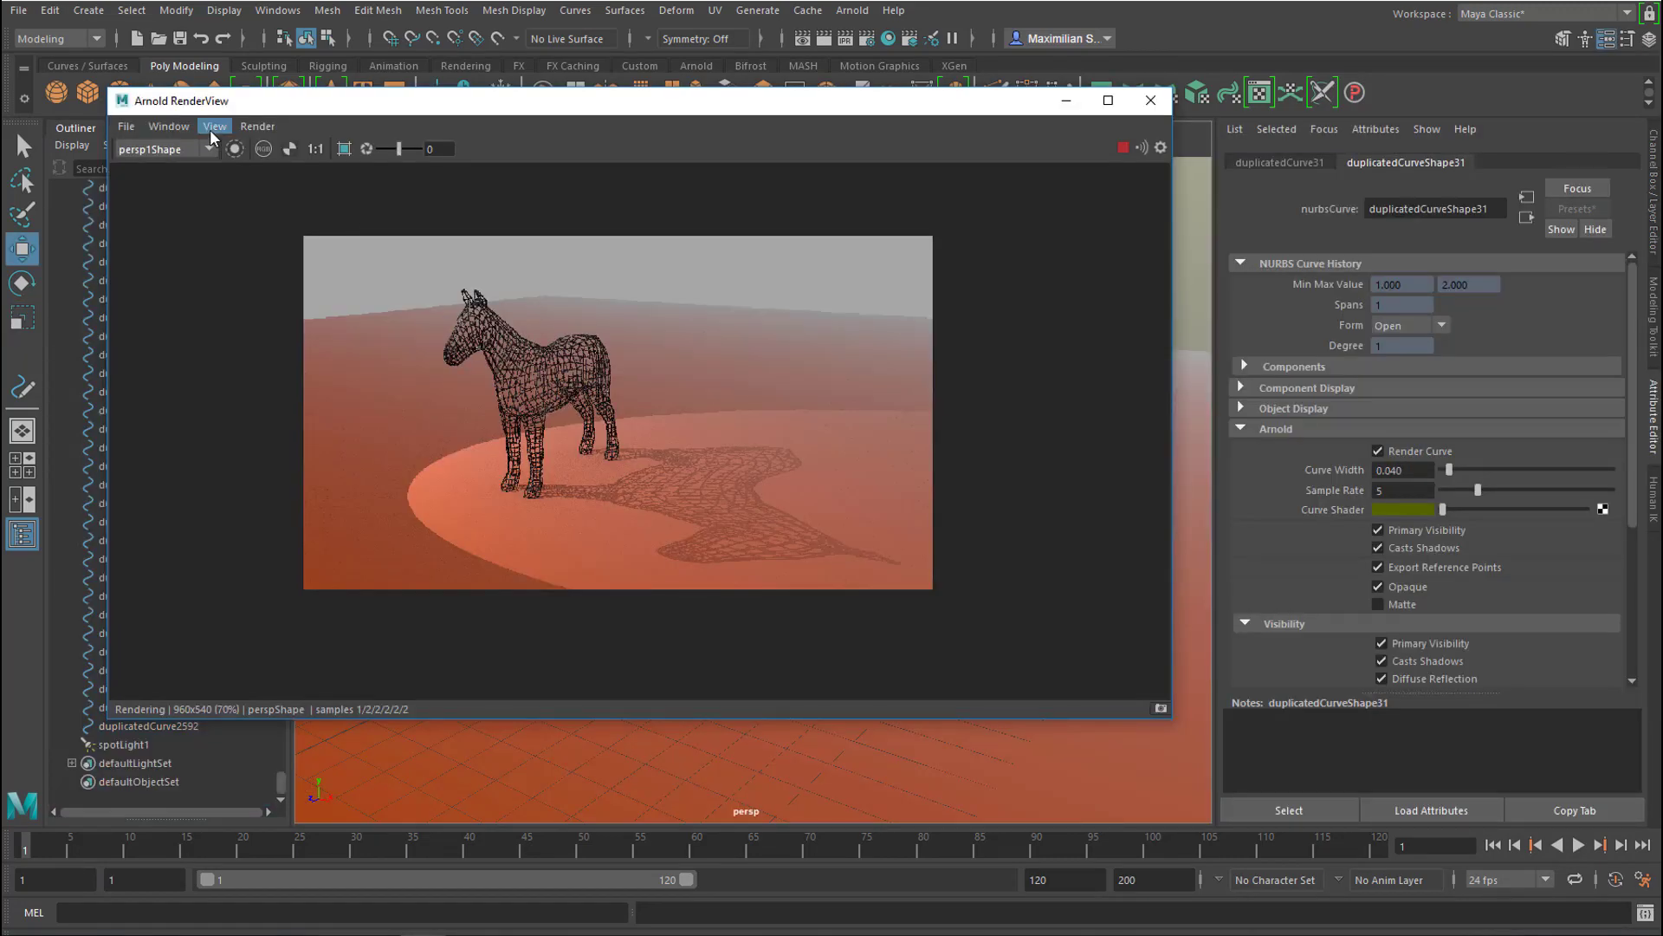
Set the Arnold render's test resolution to 200% and enlarge the render window to show more of the horse and its shadow.
left_click(213, 126)
mouse_move(290, 303)
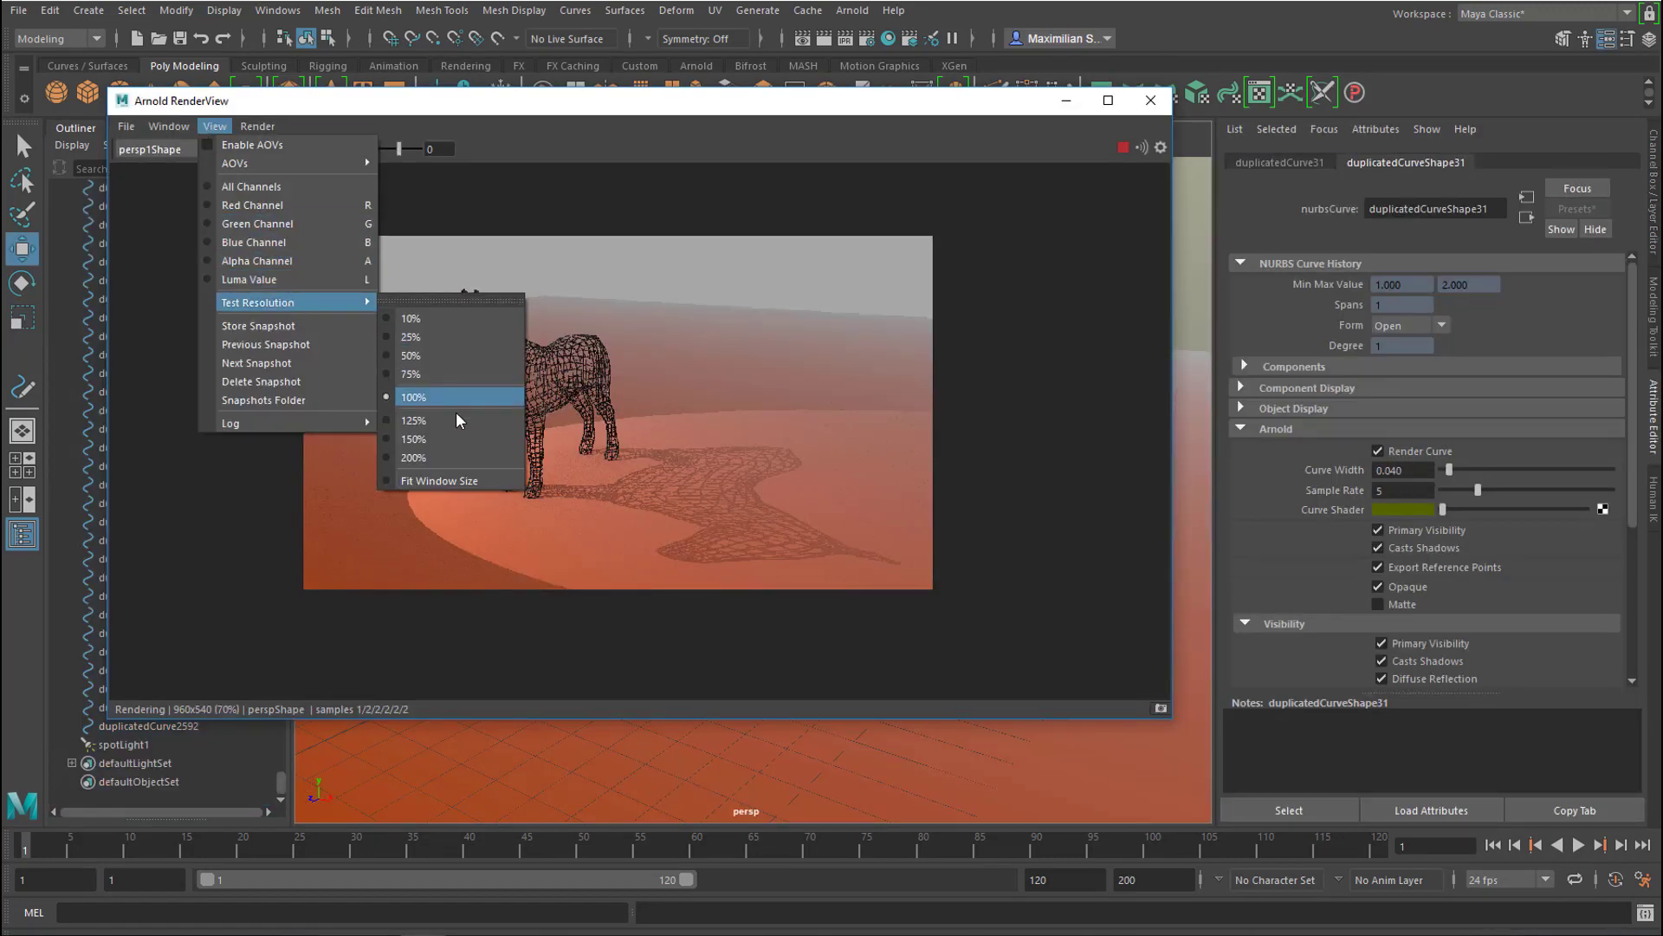
left_click(447, 457)
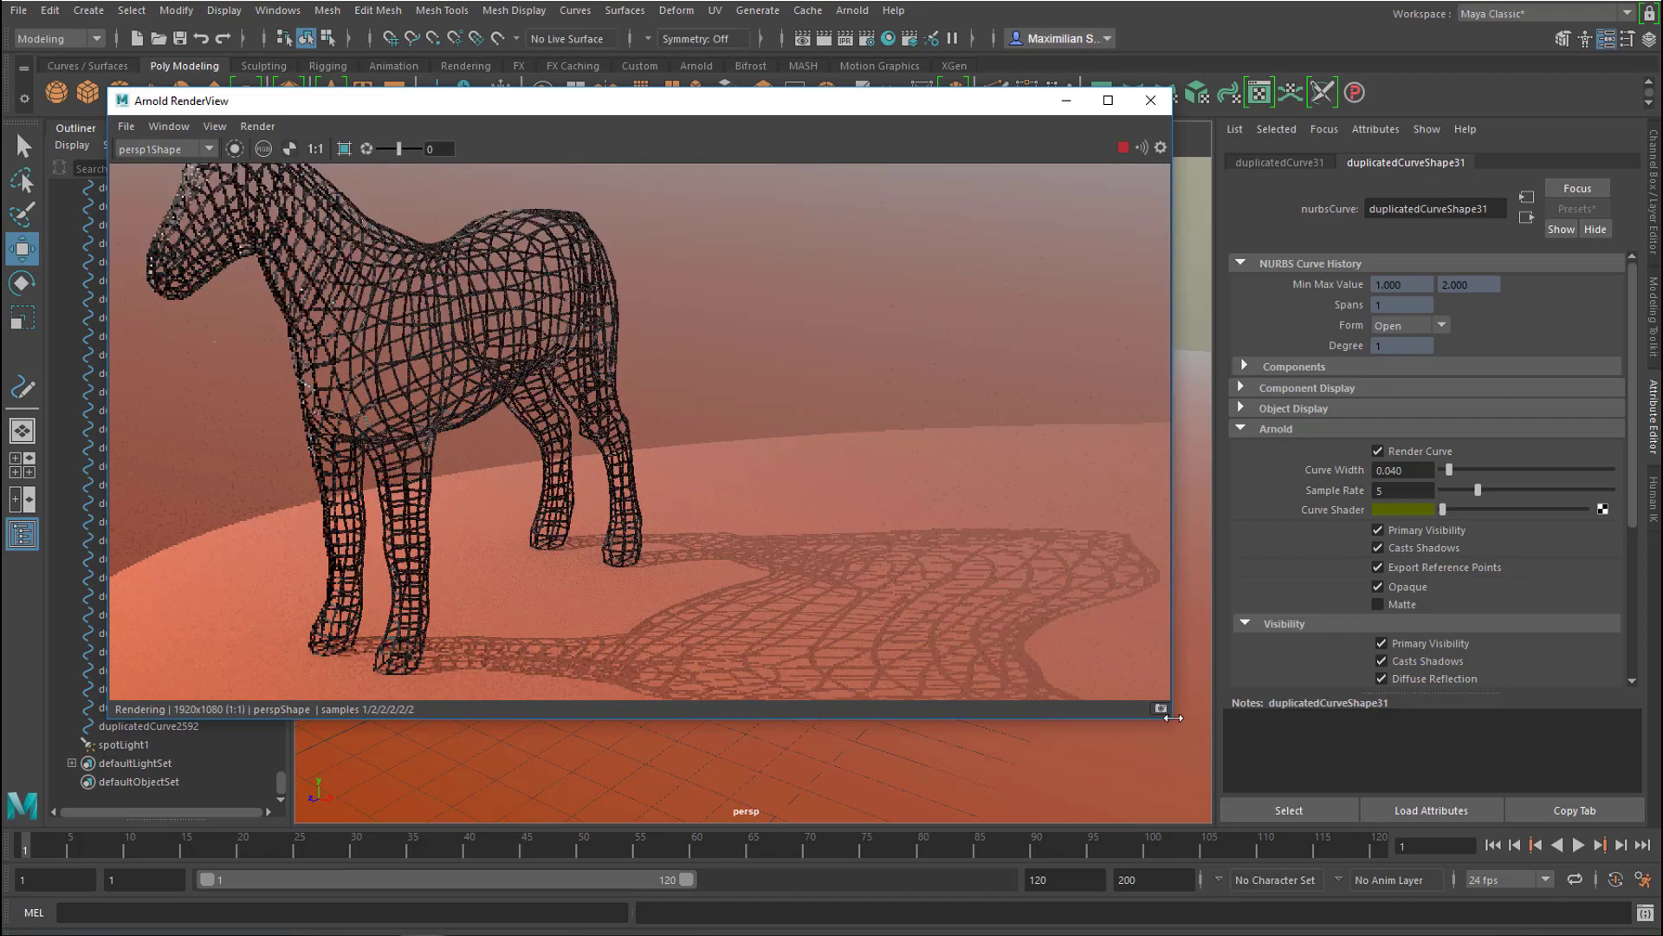
left_click_drag(1174, 717, 1394, 930)
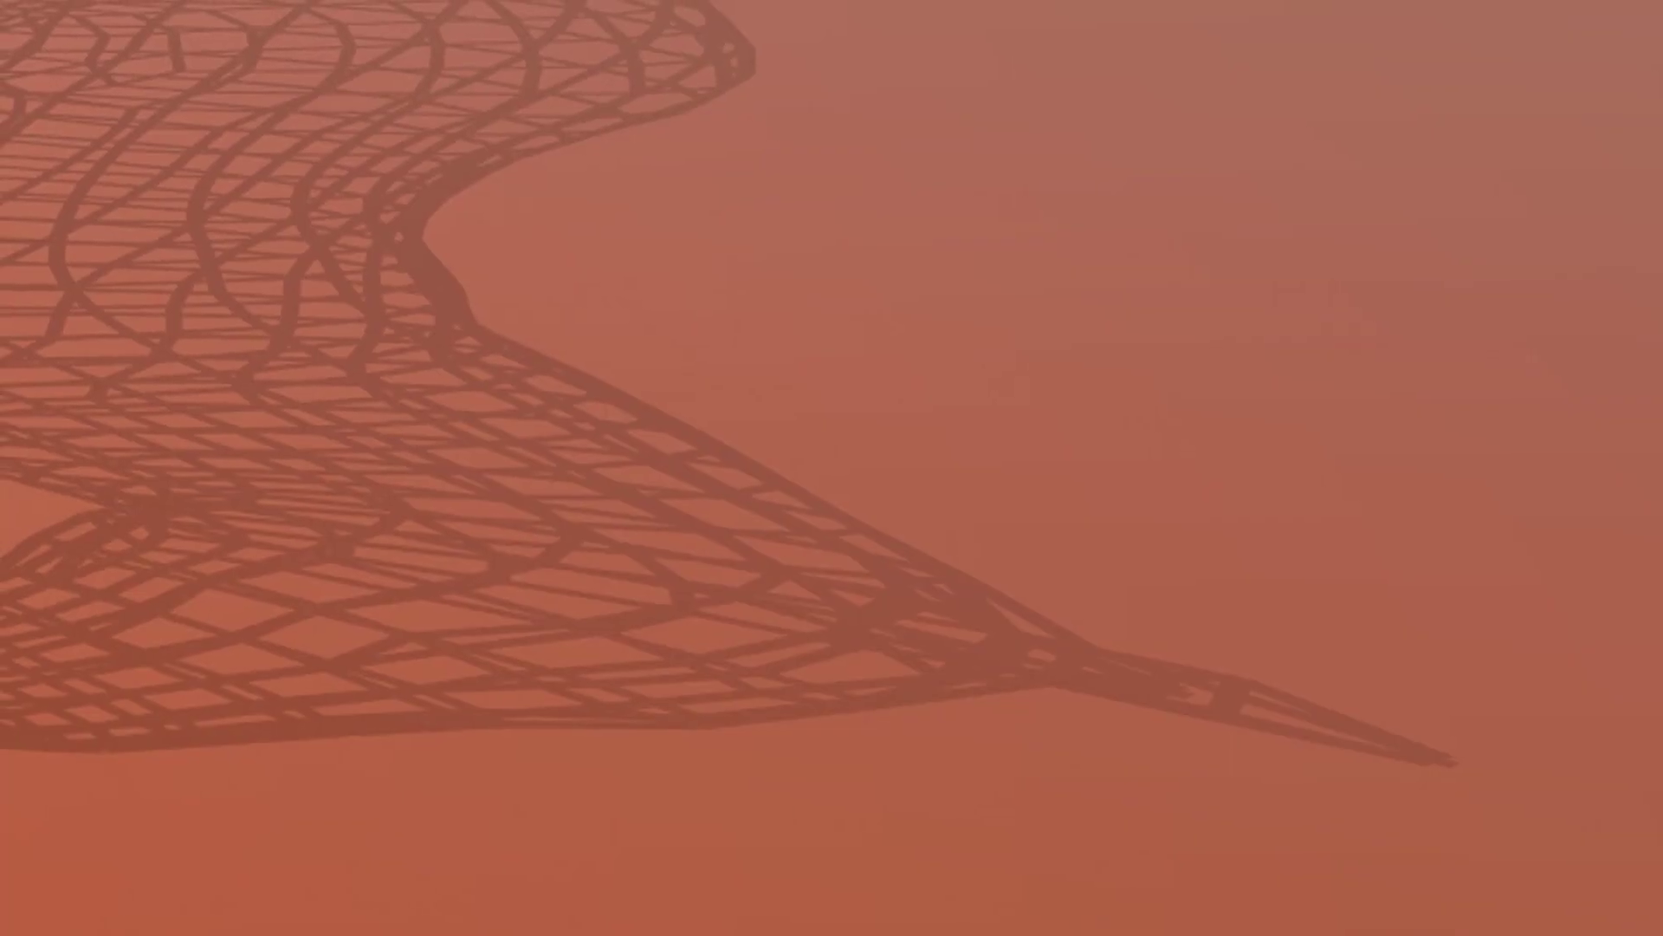